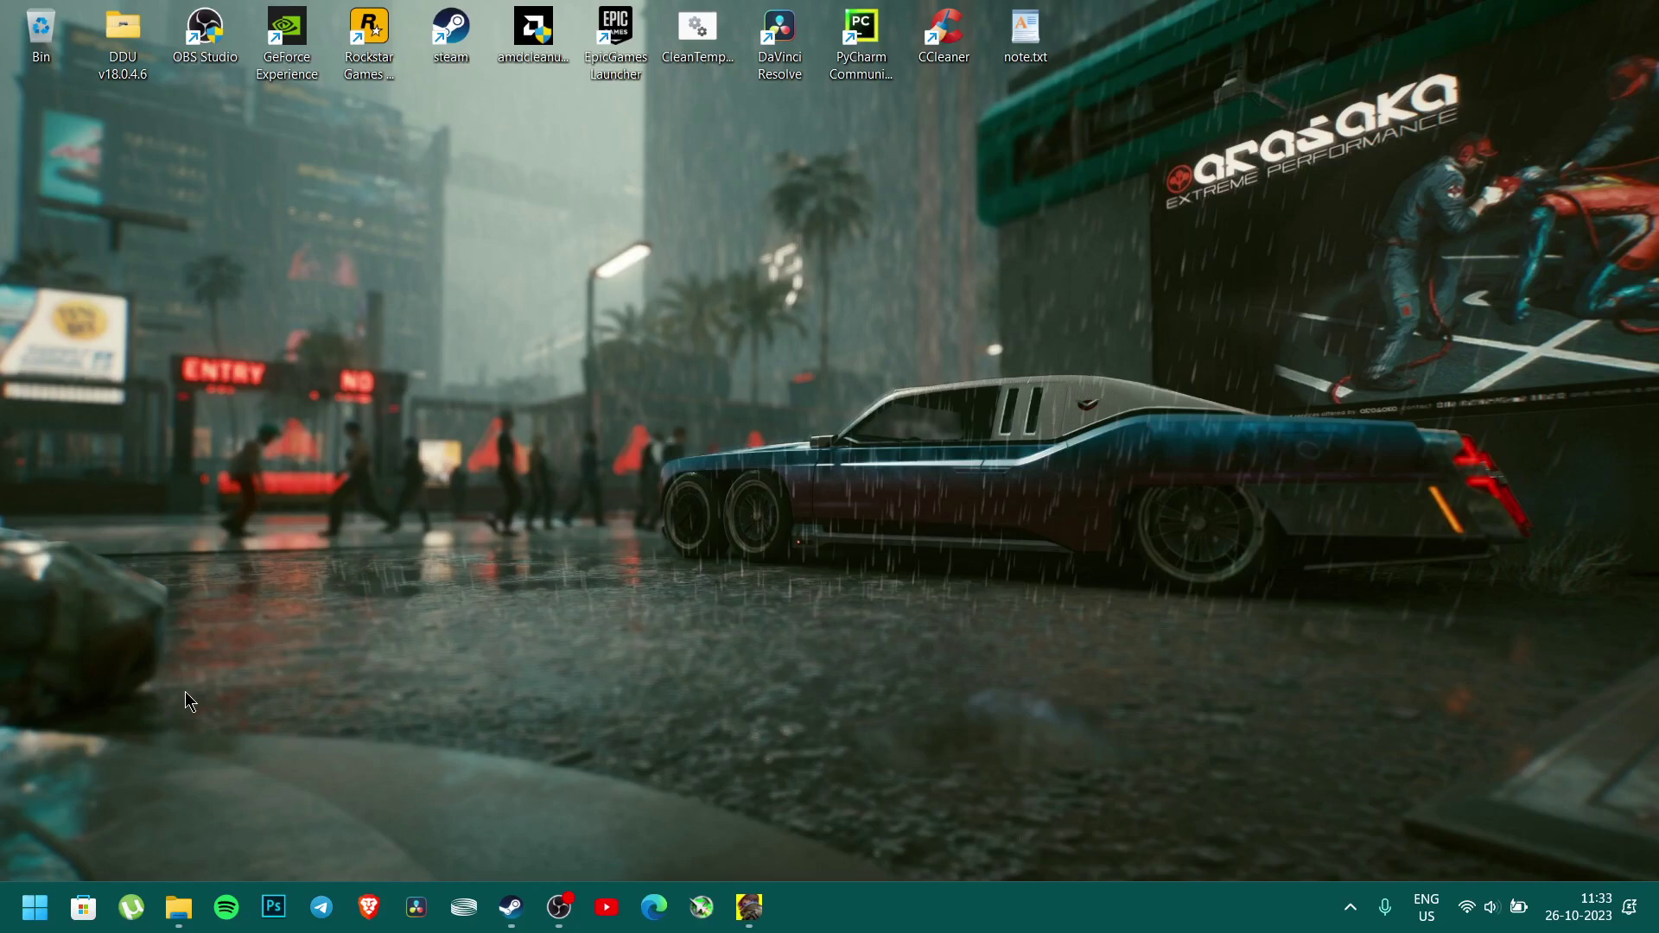
# Bring up File Explorer and step the Arasaka Kitsch tab back to the modding downloads folder
pyautogui.click(178, 908)
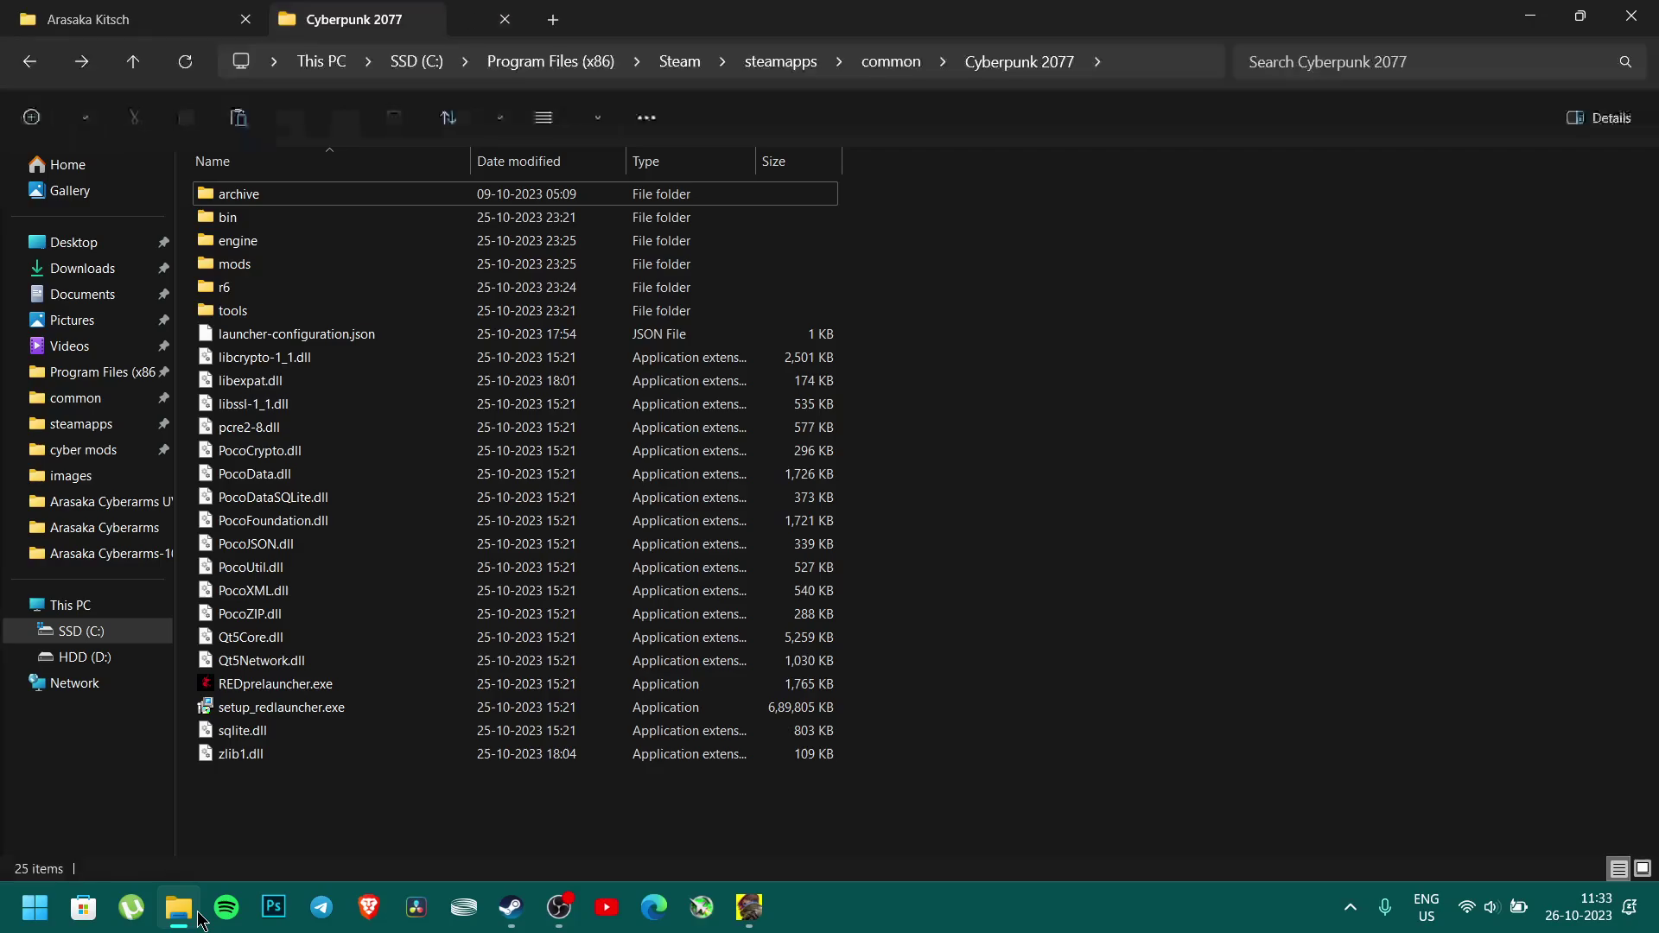
pyautogui.click(102, 21)
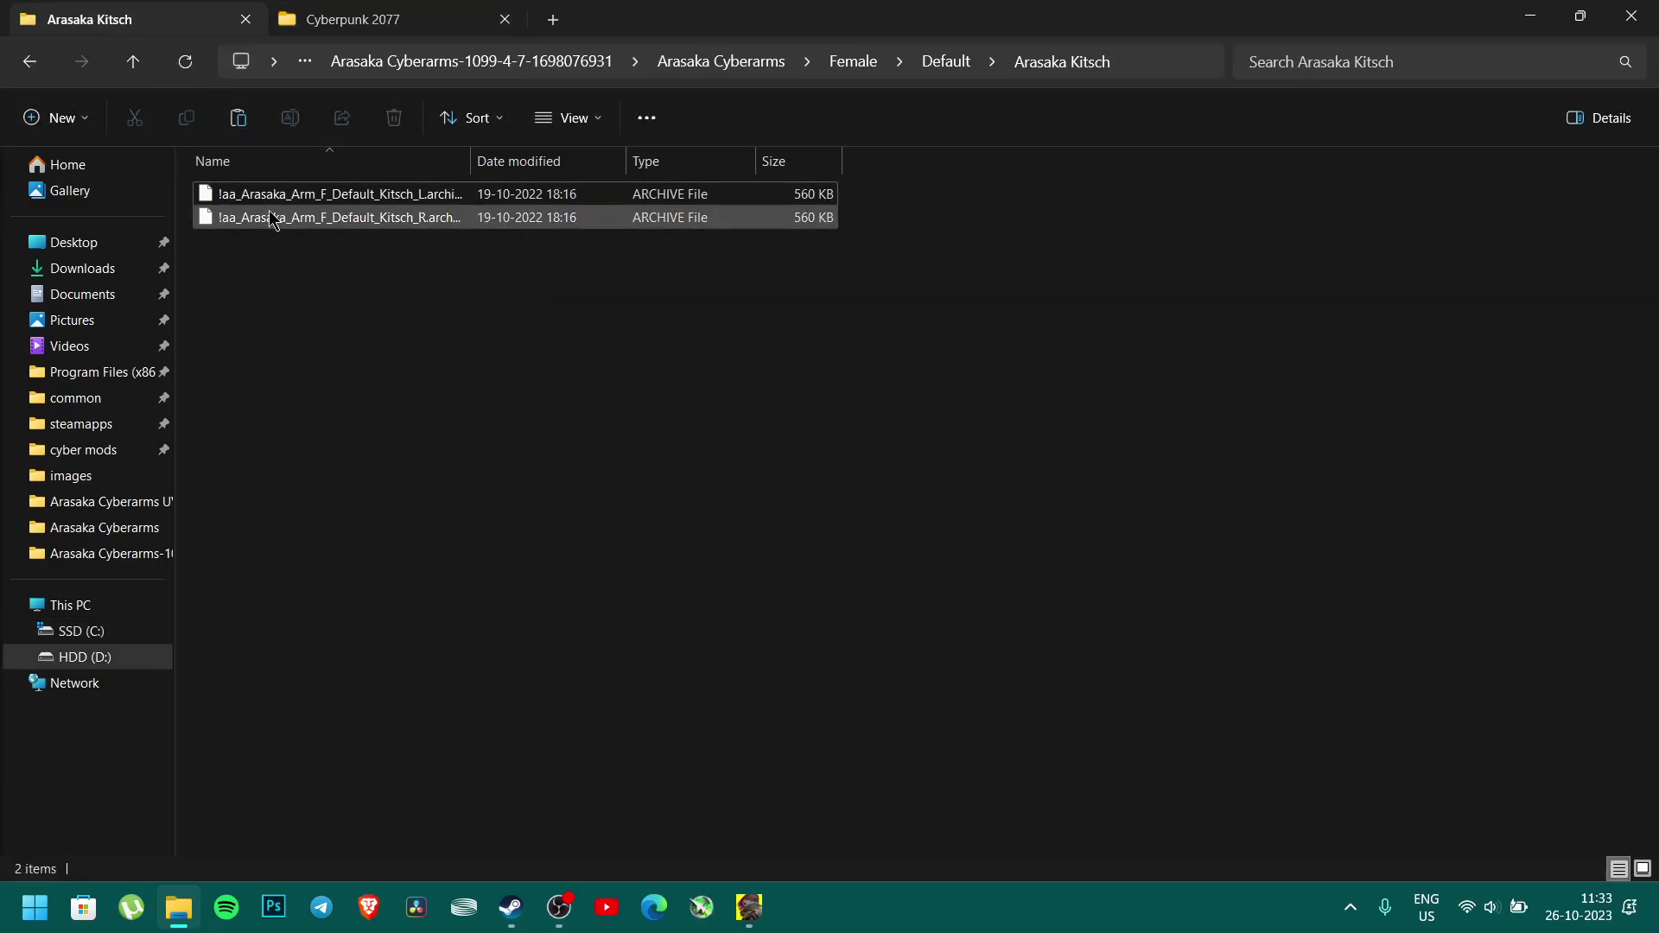
pyautogui.click(36, 69)
pyautogui.click(36, 69)
pyautogui.click(36, 69)
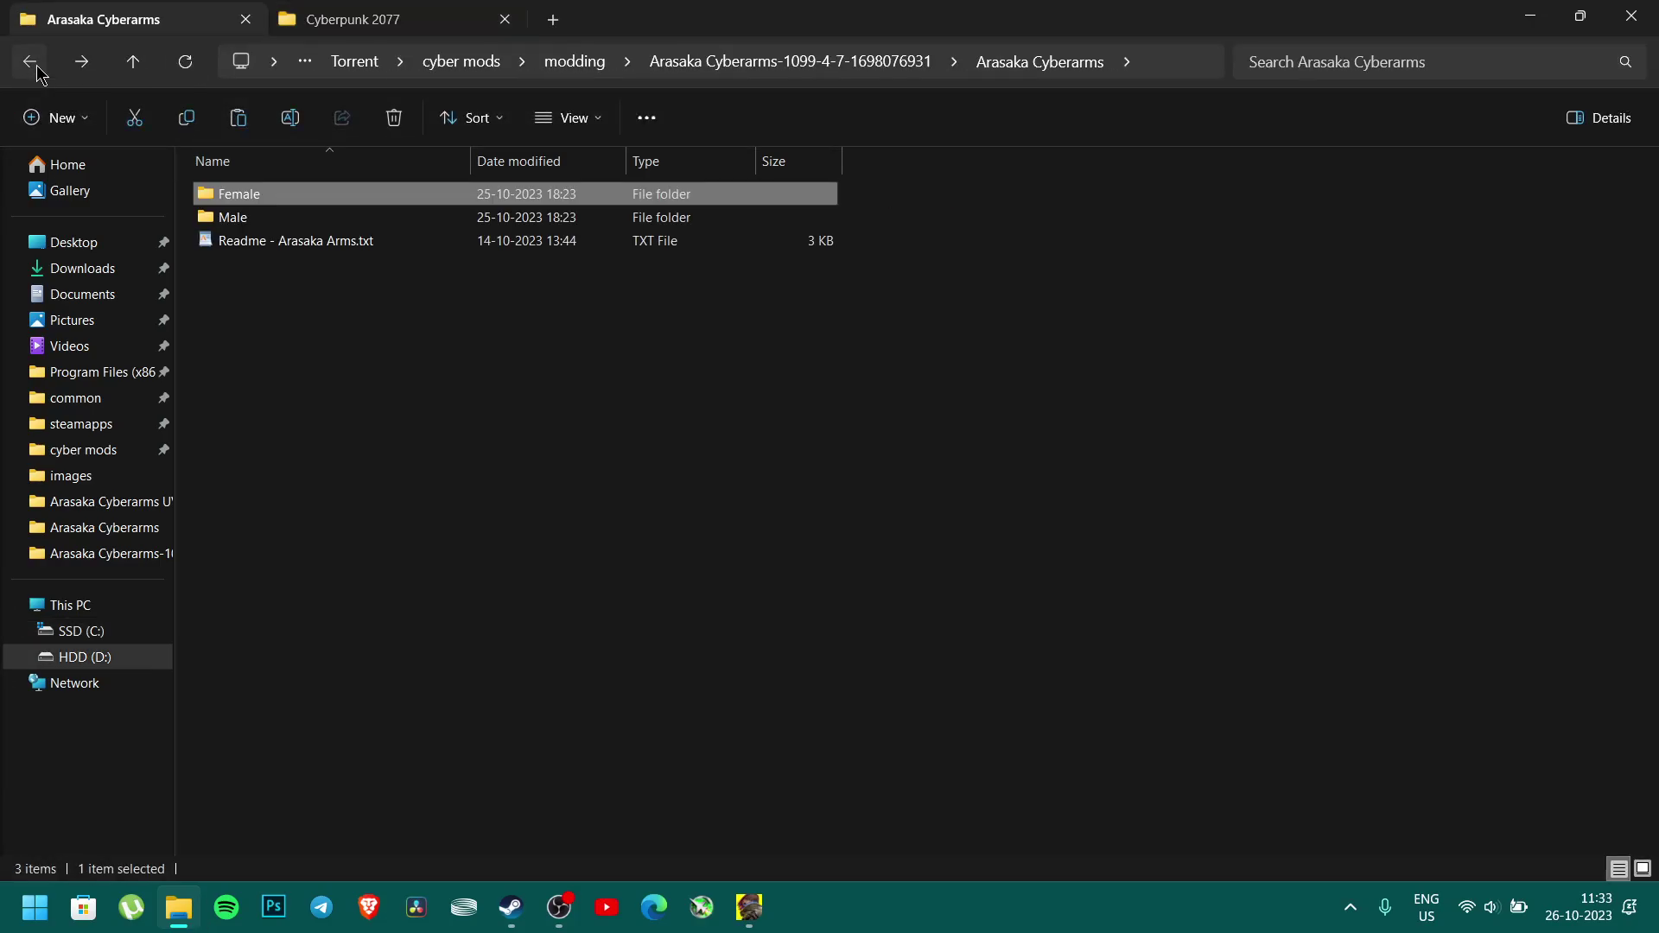
pyautogui.click(36, 69)
pyautogui.click(36, 69)
pyautogui.click(367, 331)
# Inspect the three extracted mod folders and three WinRAR archives, then return to the Cyberpunk 2077 tab
pyautogui.click(285, 204)
pyautogui.click(346, 380)
pyautogui.moveTo(240, 386); pyautogui.dragTo(244, 273)
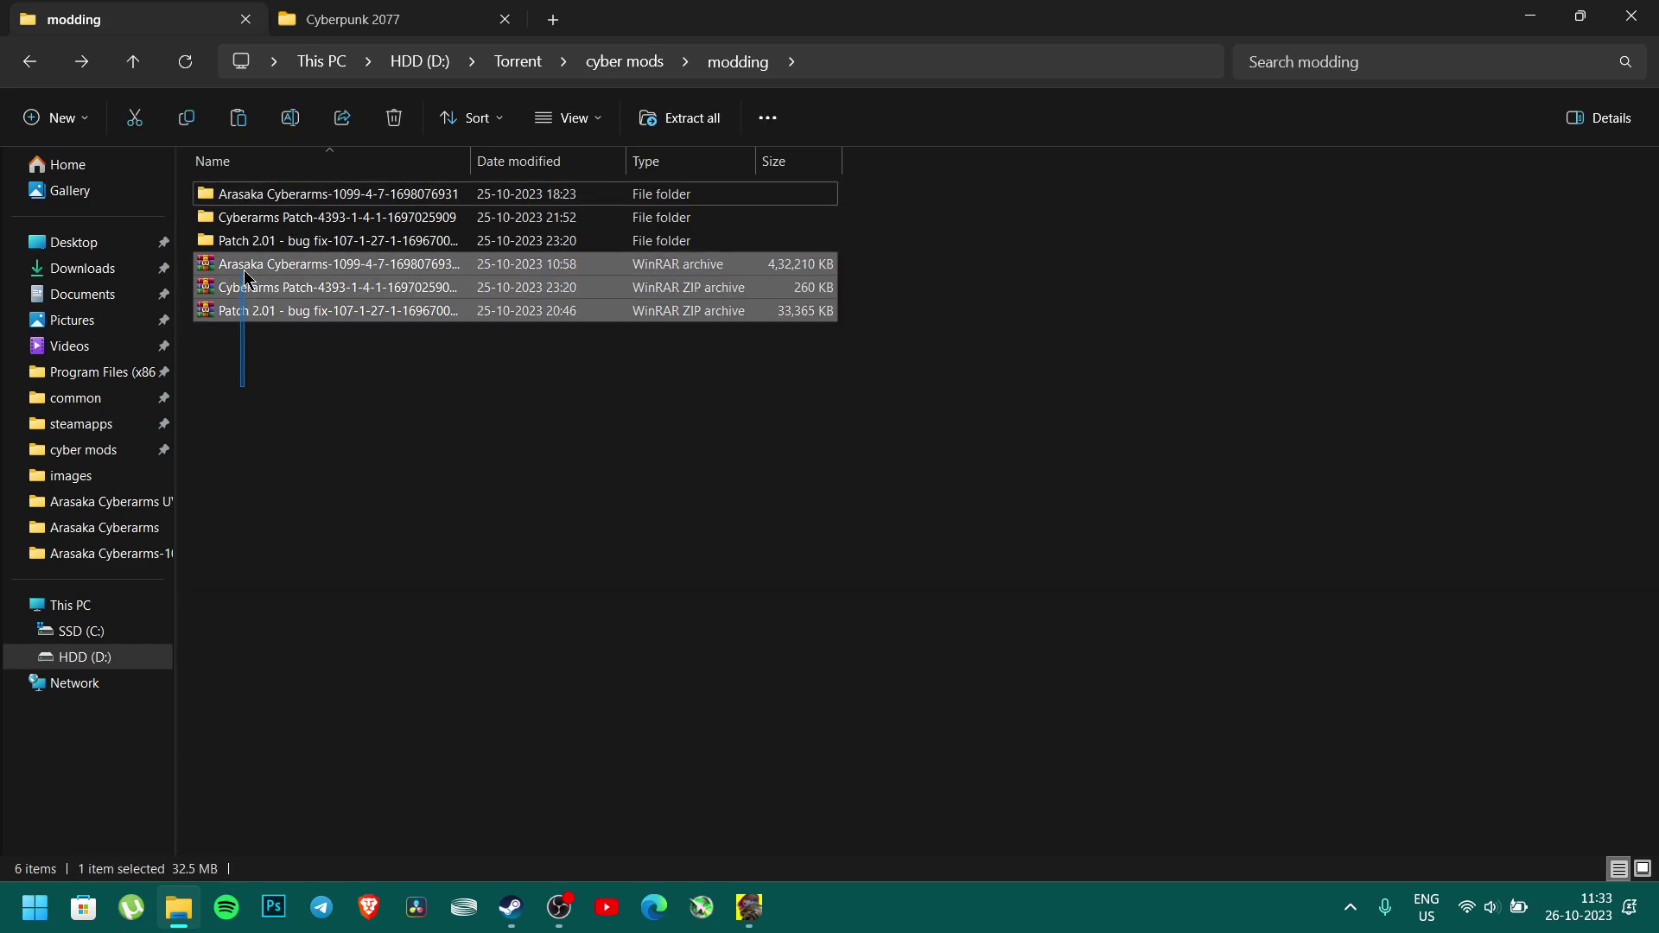
pyautogui.click(240, 346)
pyautogui.moveTo(234, 341); pyautogui.dragTo(243, 204)
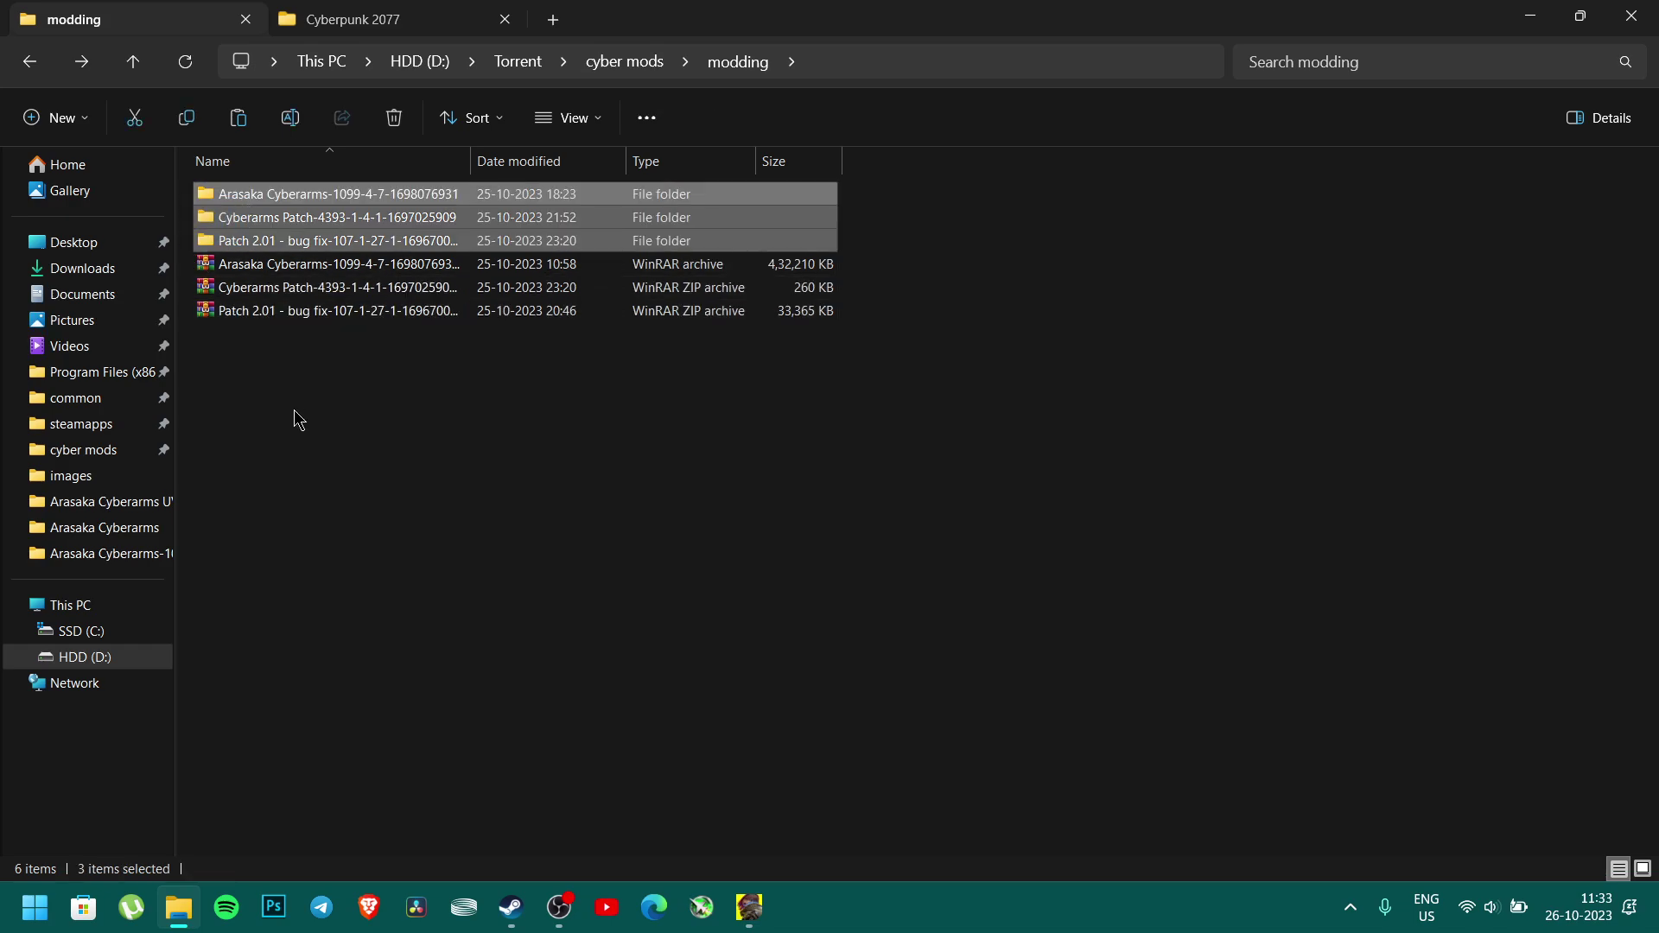
pyautogui.click(294, 411)
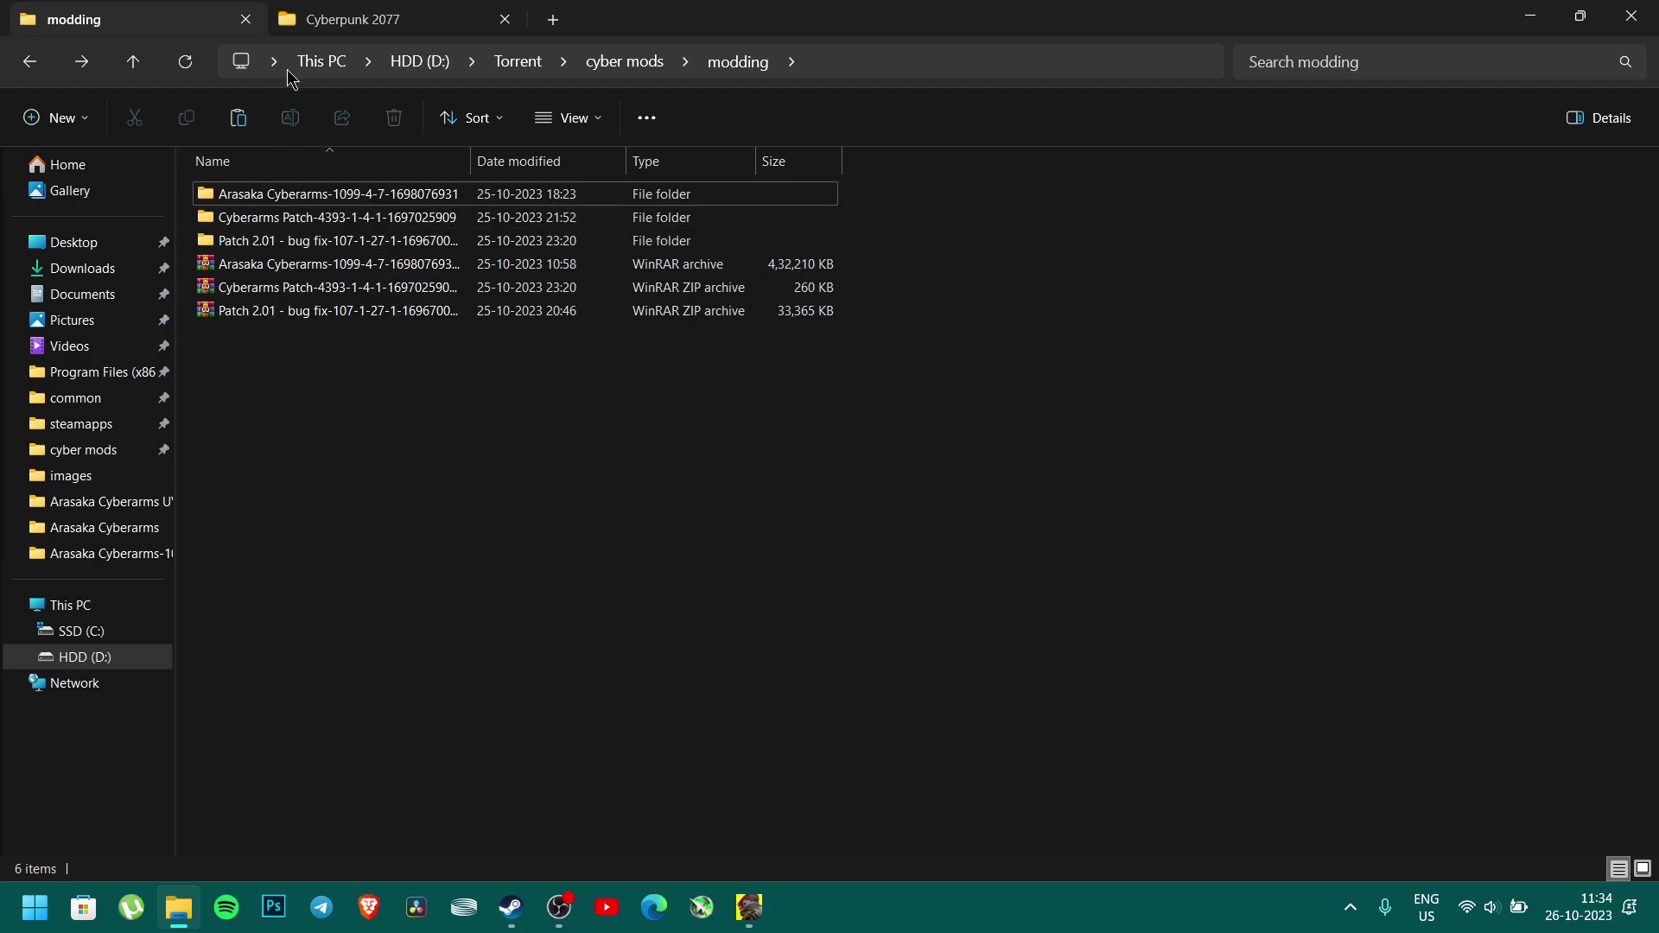
pyautogui.click(333, 19)
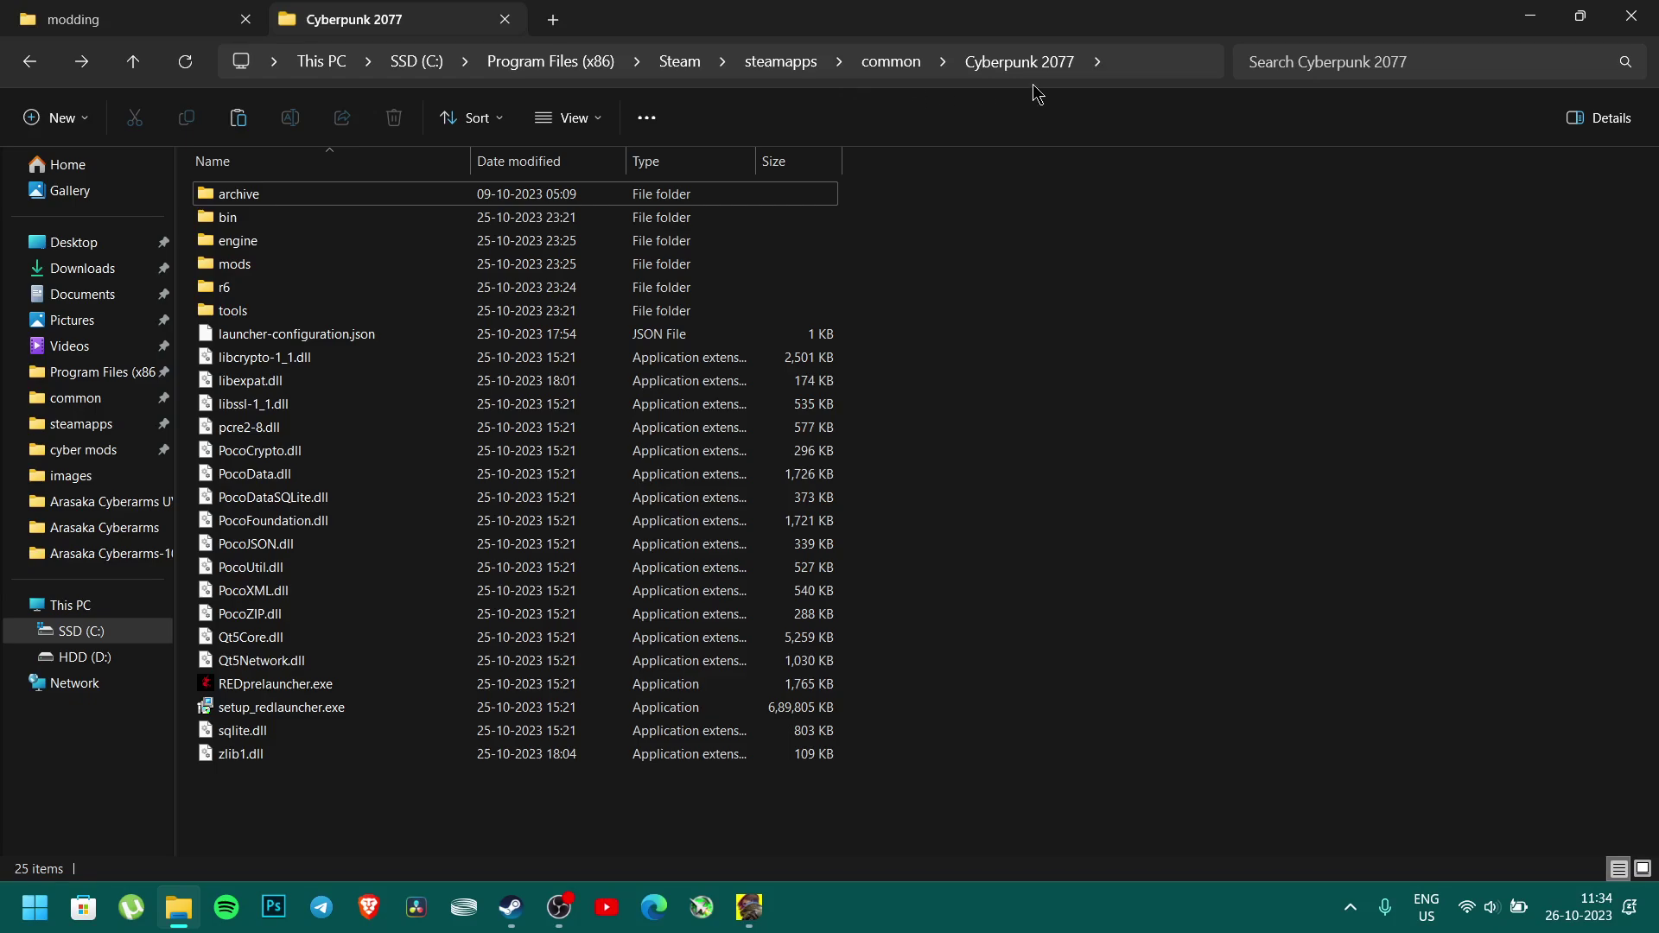
# Copy the bin folder from the Patch 2.01 bug fix download
pyautogui.moveTo(367, 820); pyautogui.dragTo(812, 277)
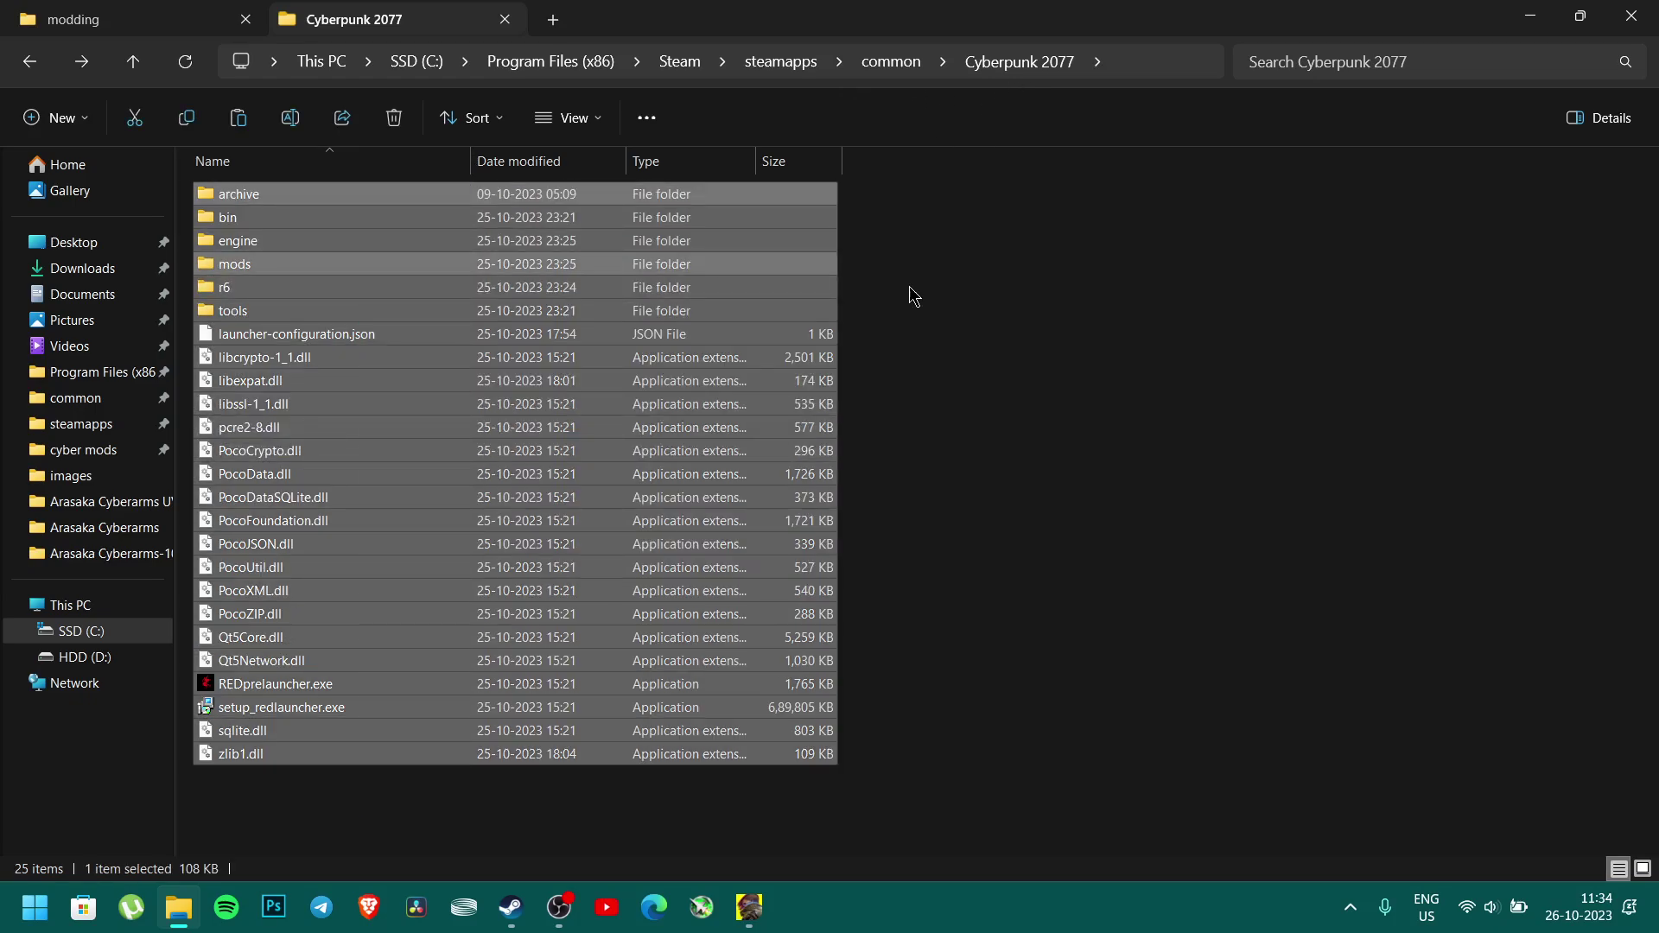
pyautogui.click(1006, 308)
pyautogui.click(138, 31)
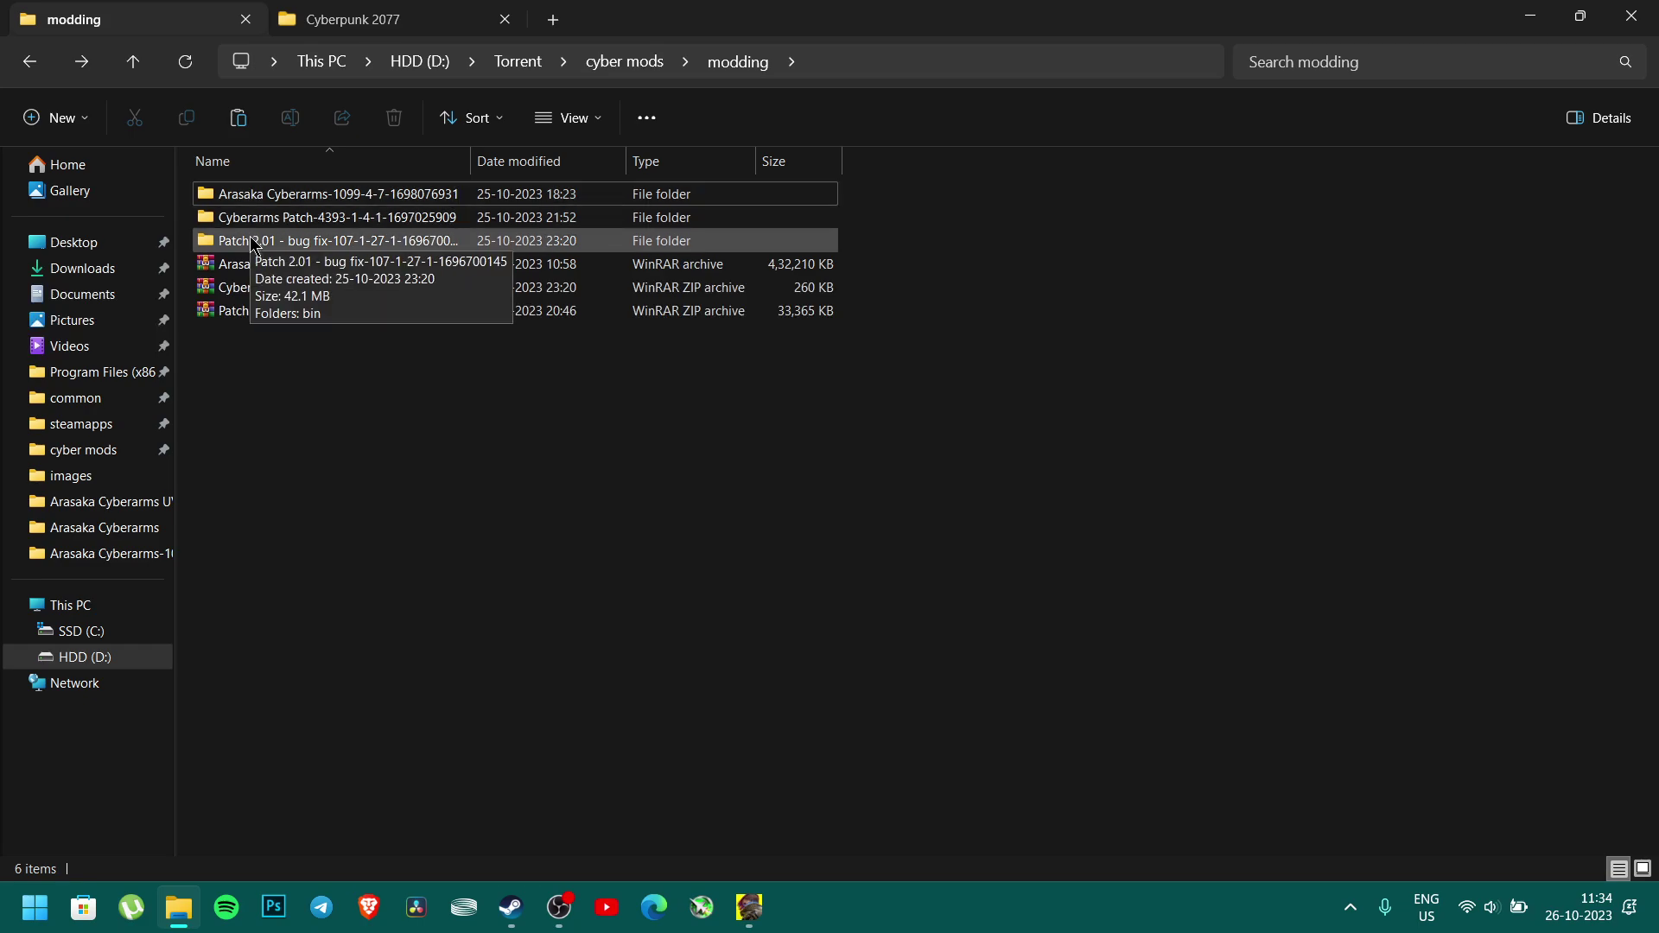
pyautogui.doubleClick(276, 242)
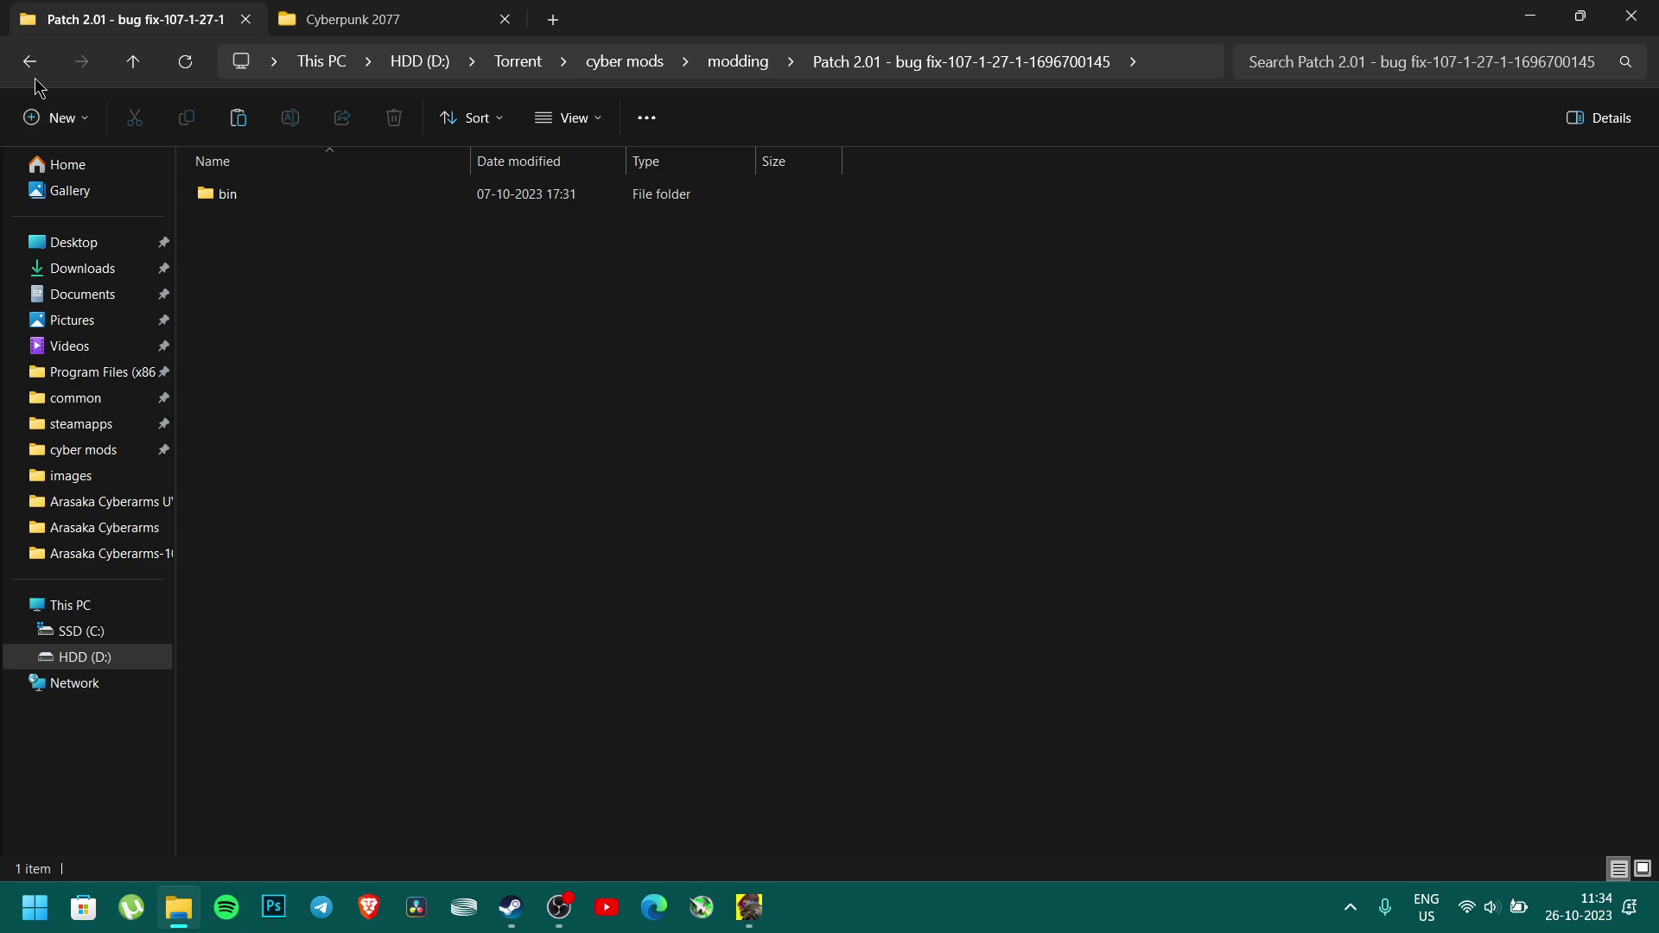
pyautogui.click(223, 194)
pyautogui.rightClick(223, 193)
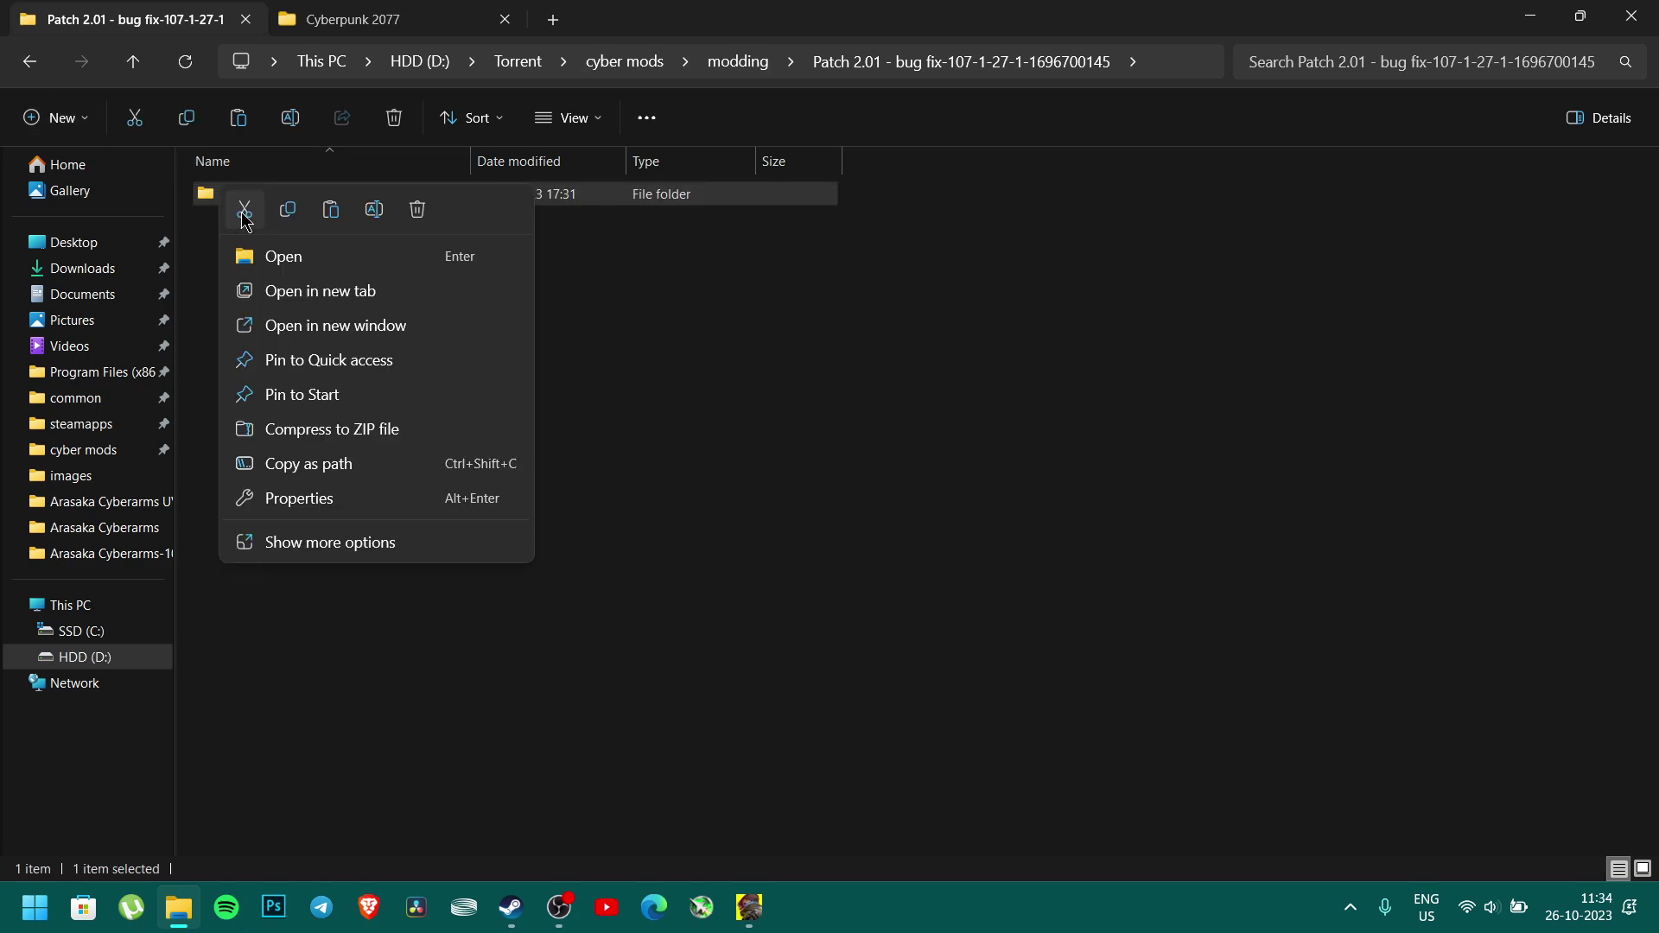
pyautogui.click(290, 216)
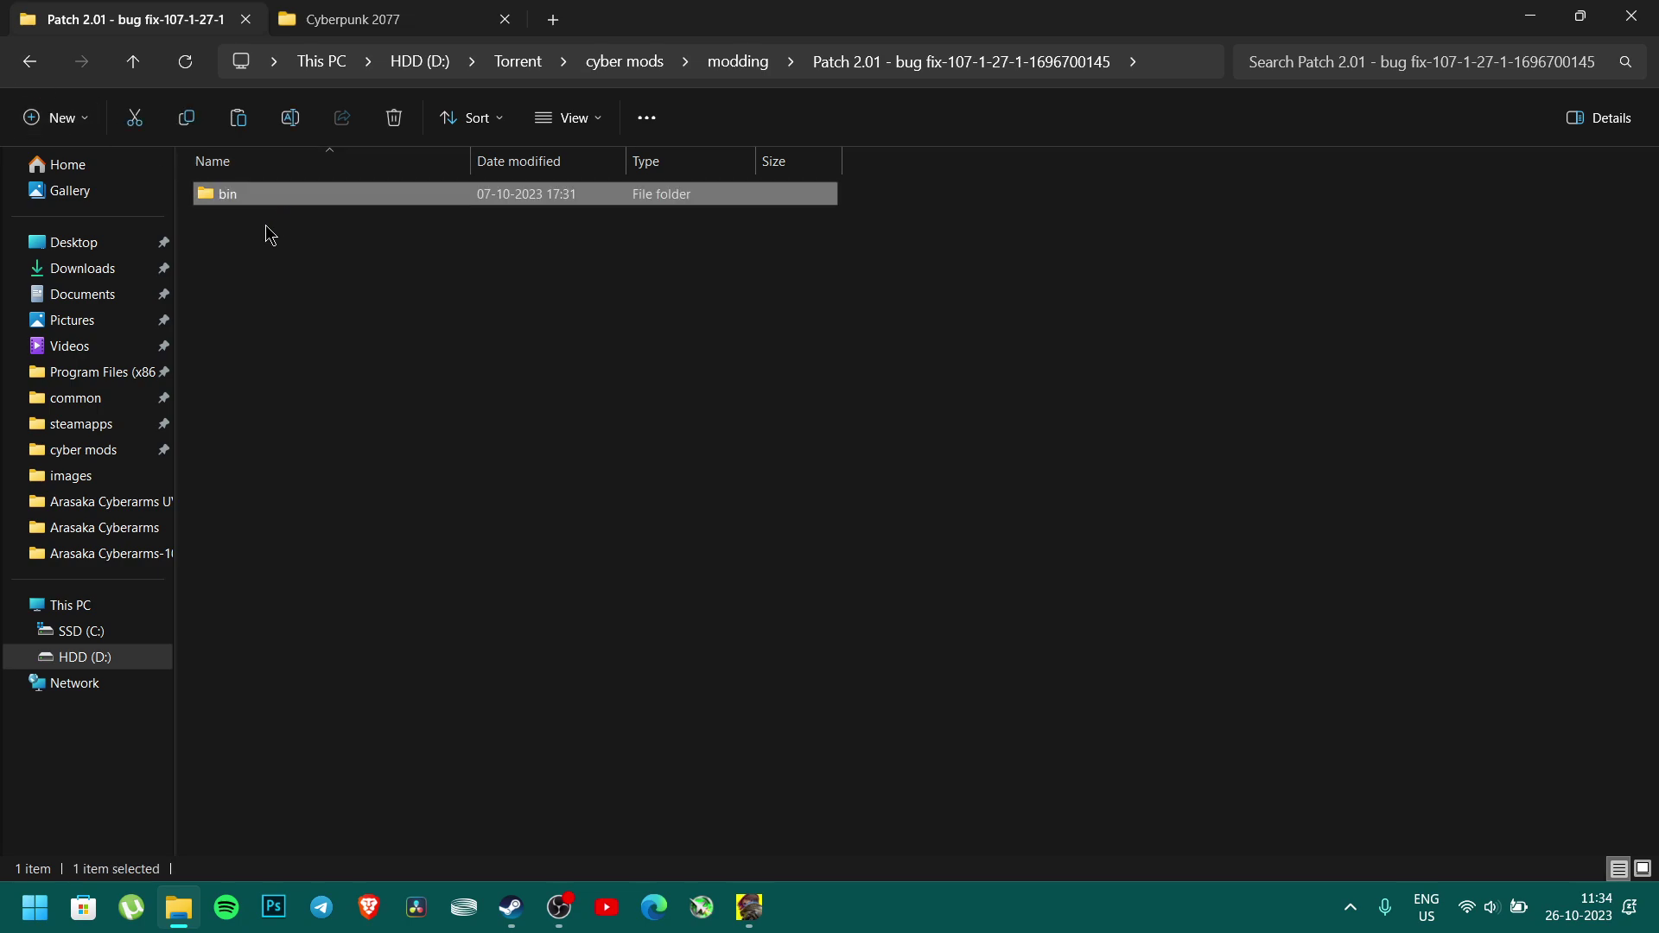
# Return to the Cyberpunk 2077 tab and go back up to the common games folder
pyautogui.click(337, 19)
pyautogui.rightClick(920, 274)
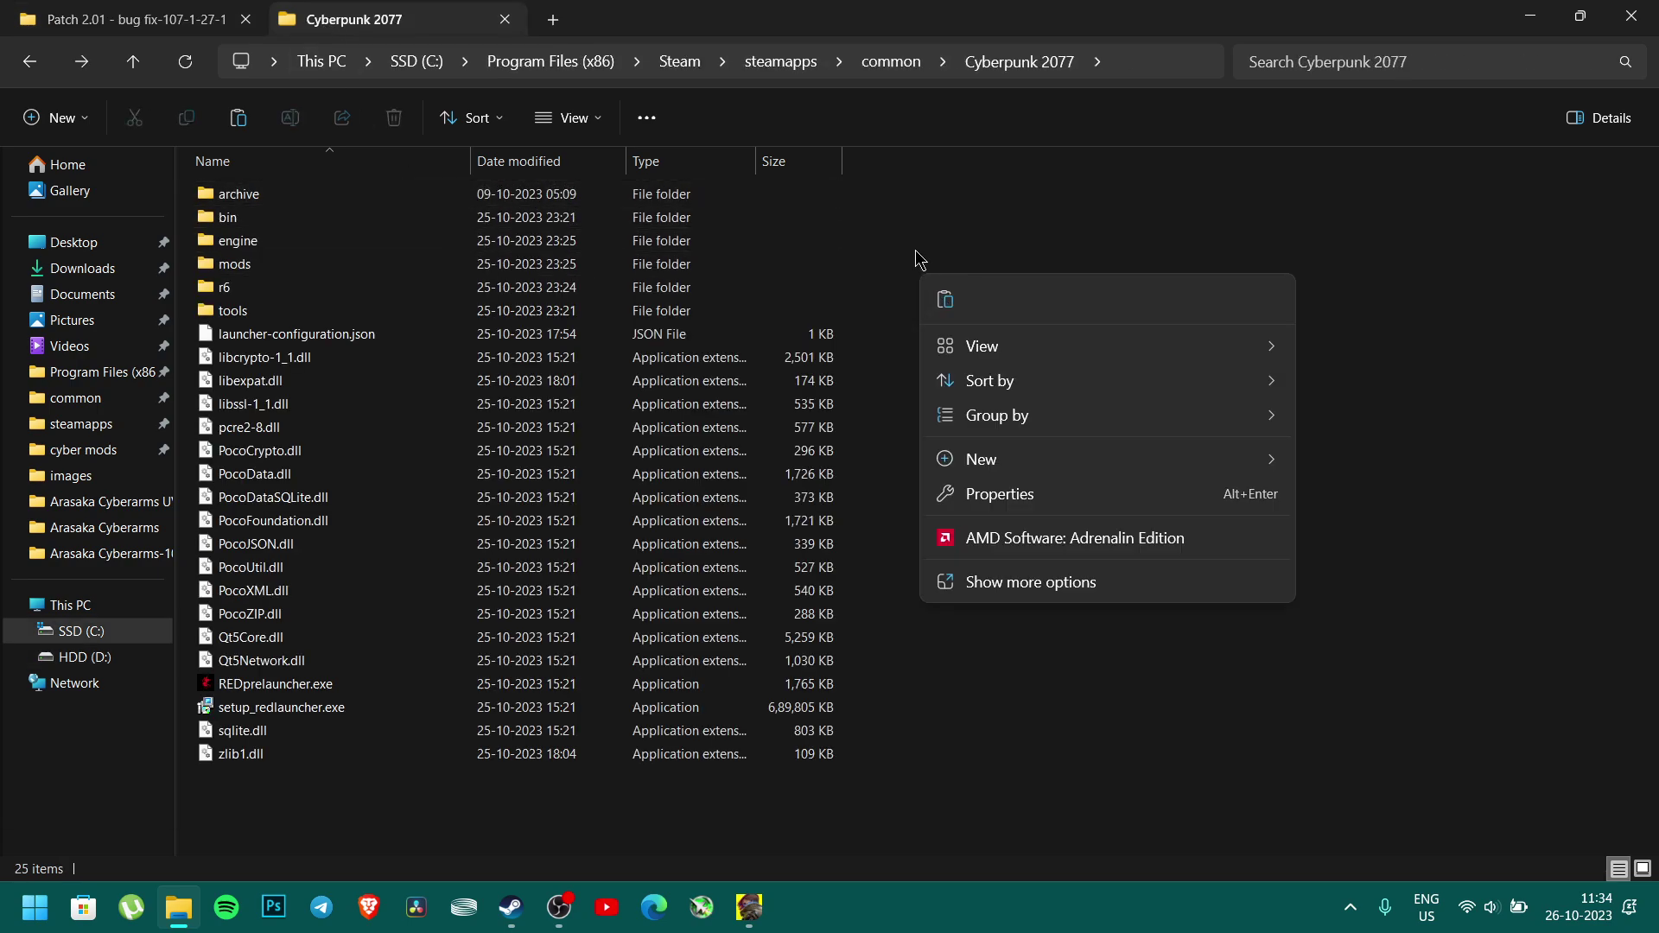
pyautogui.click(919, 259)
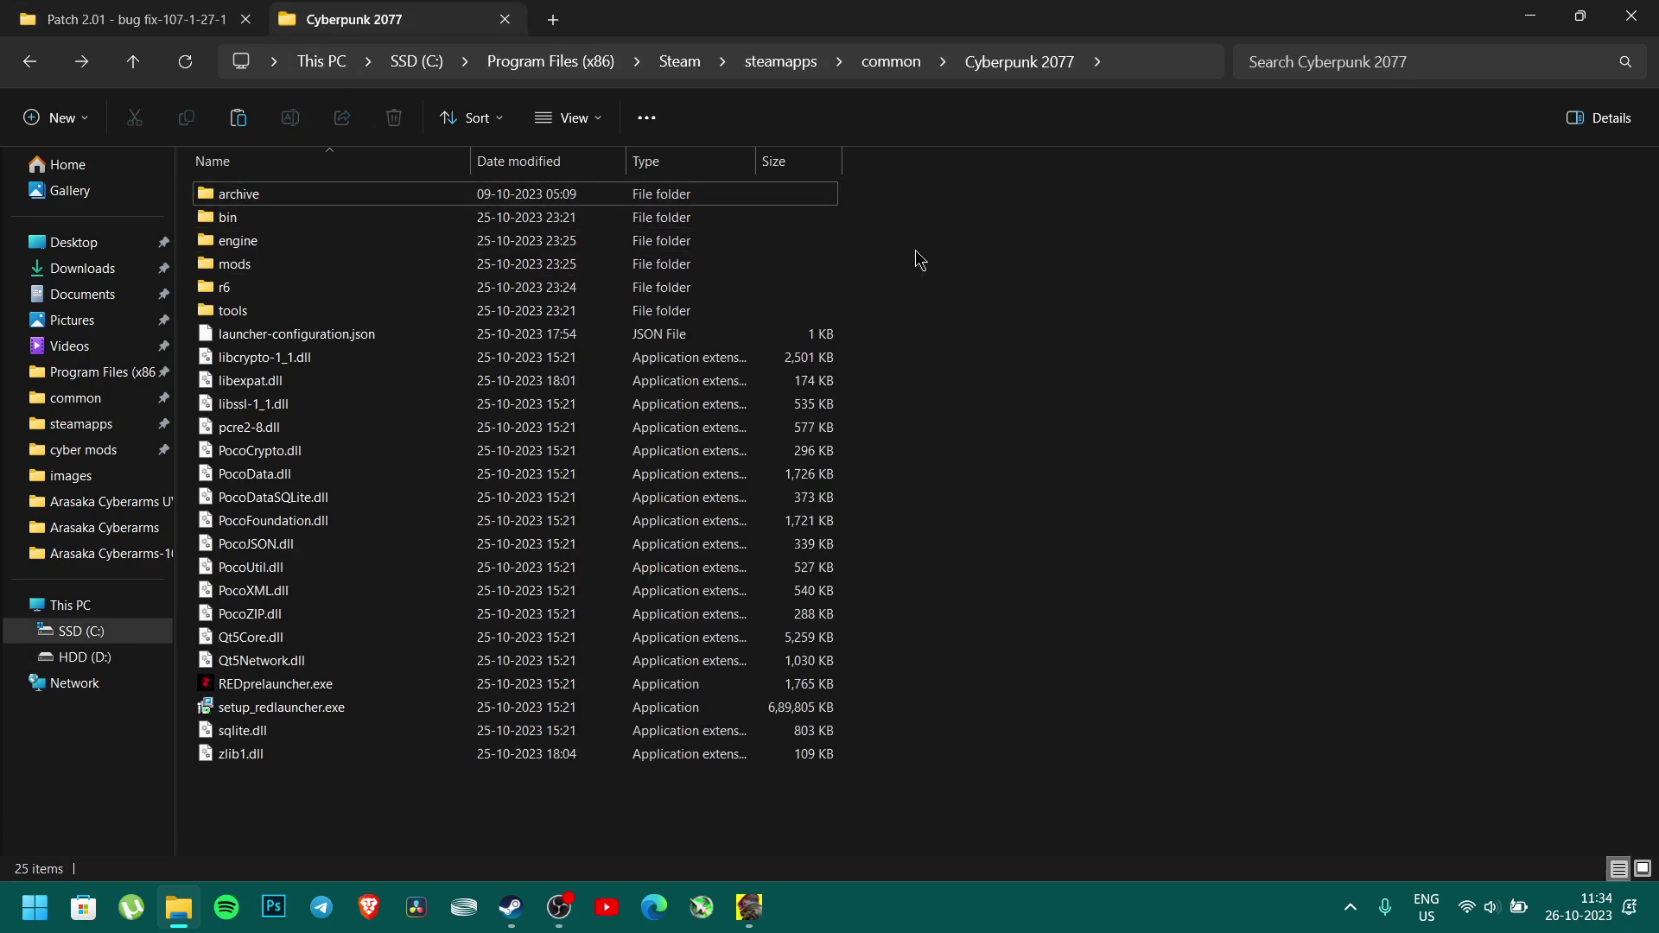
pyautogui.click(32, 63)
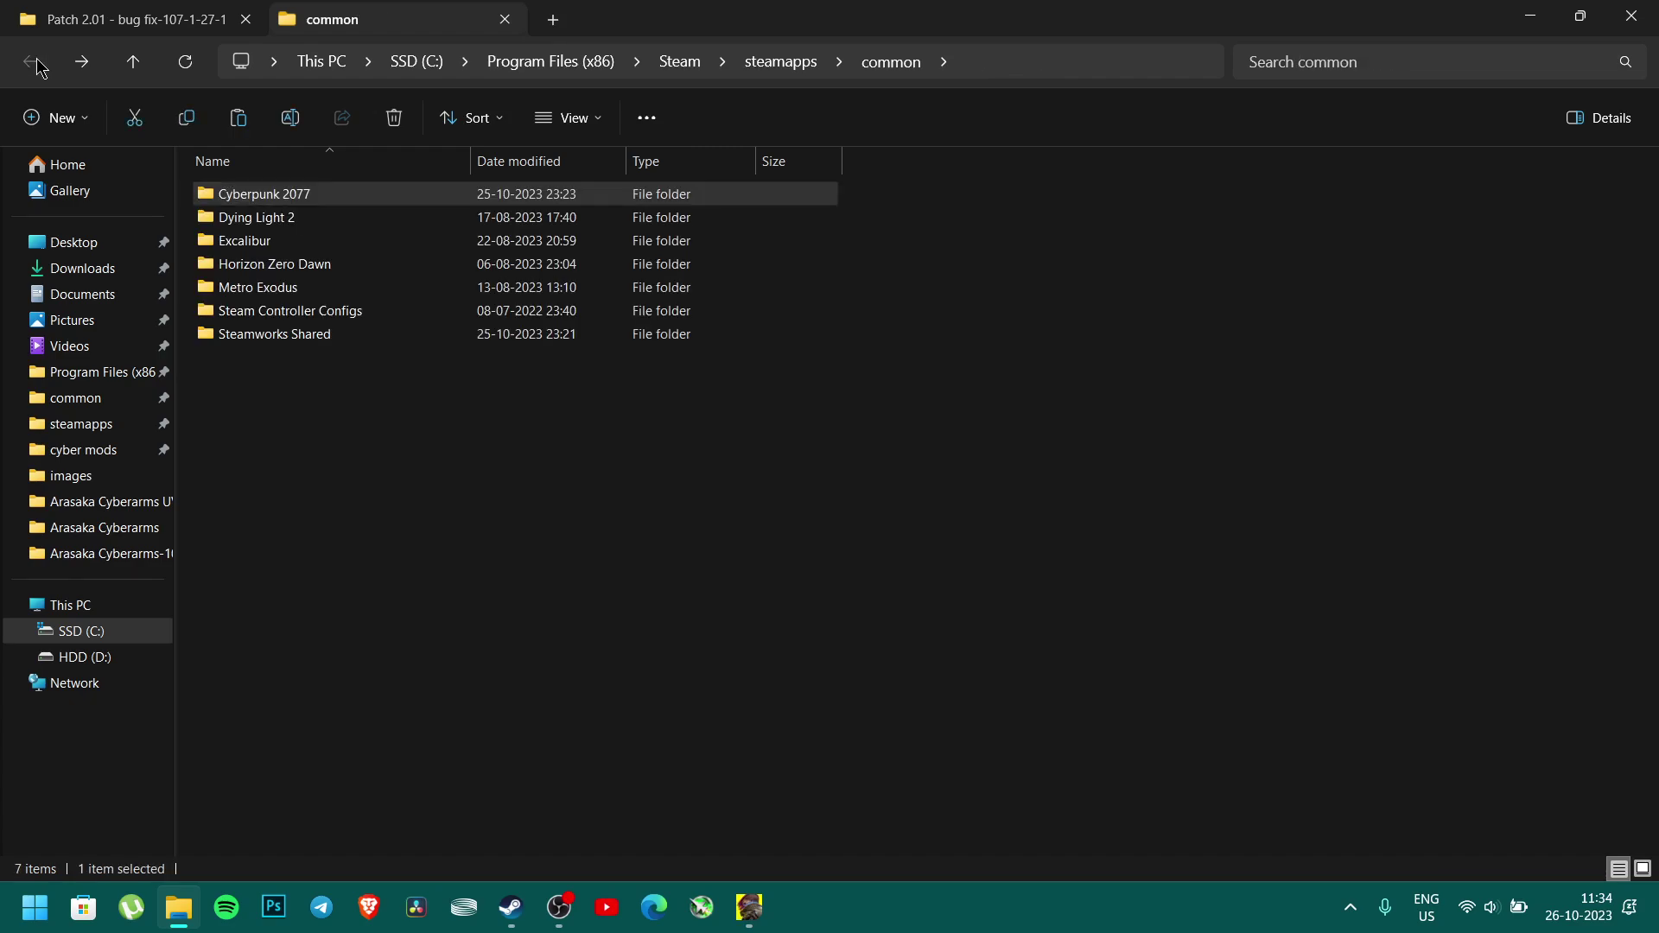
# Reopen the Cyberpunk 2077 folder and take the Patch 2.01 tab back to modding
pyautogui.doubleClick(281, 195)
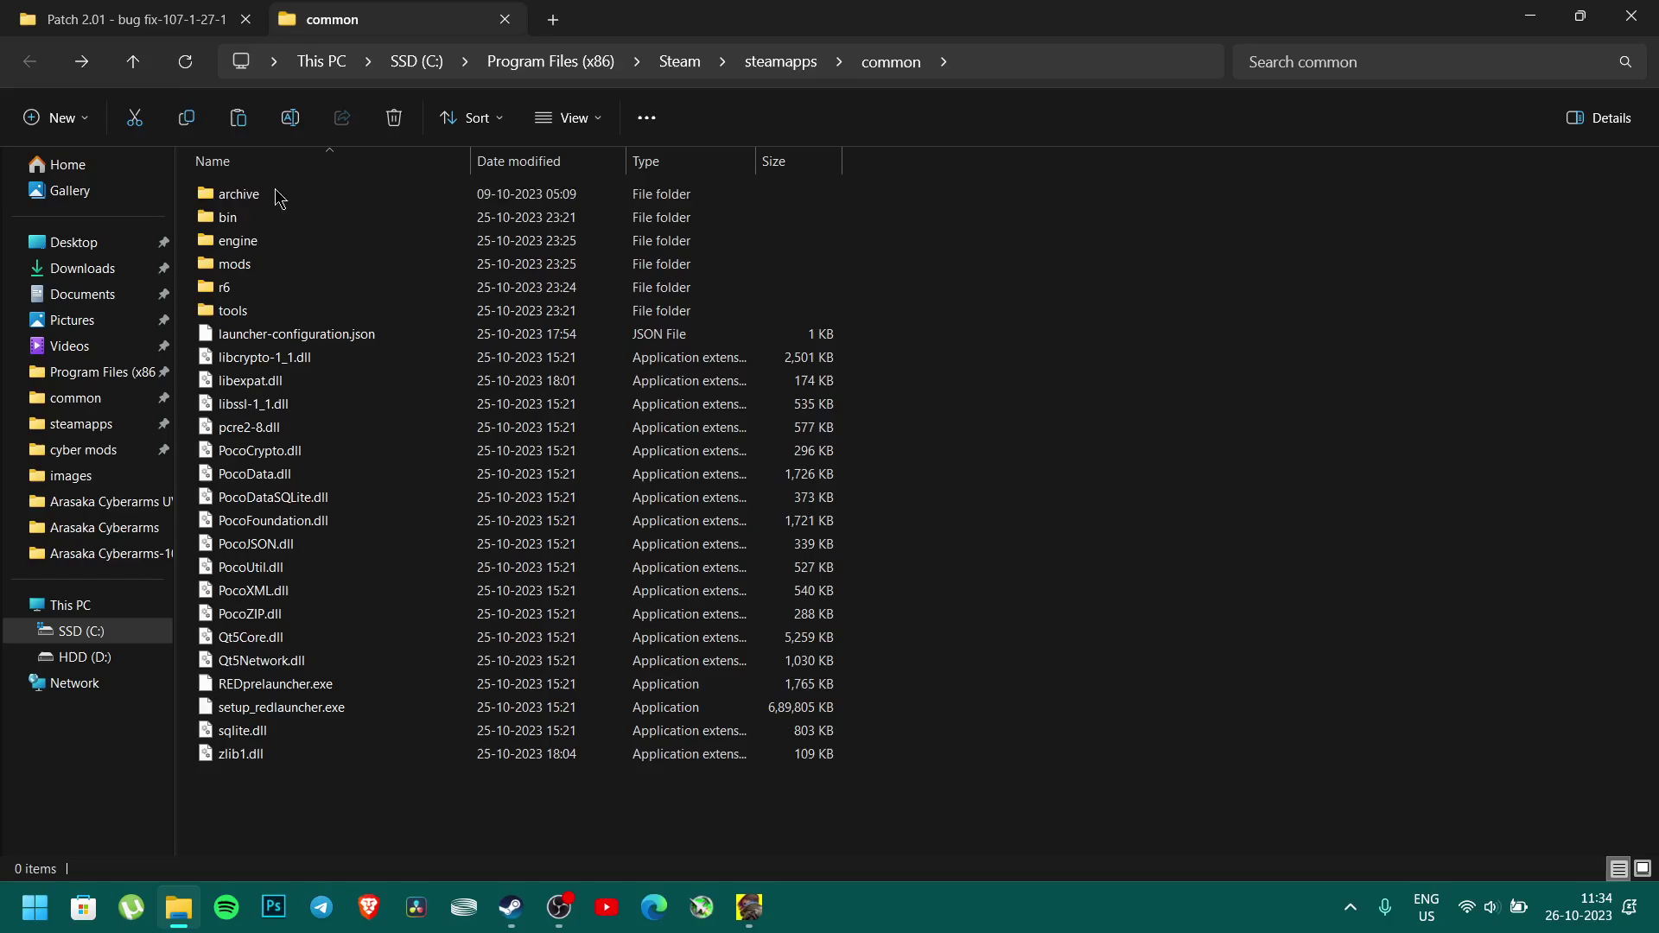
pyautogui.click(147, 19)
pyautogui.click(30, 62)
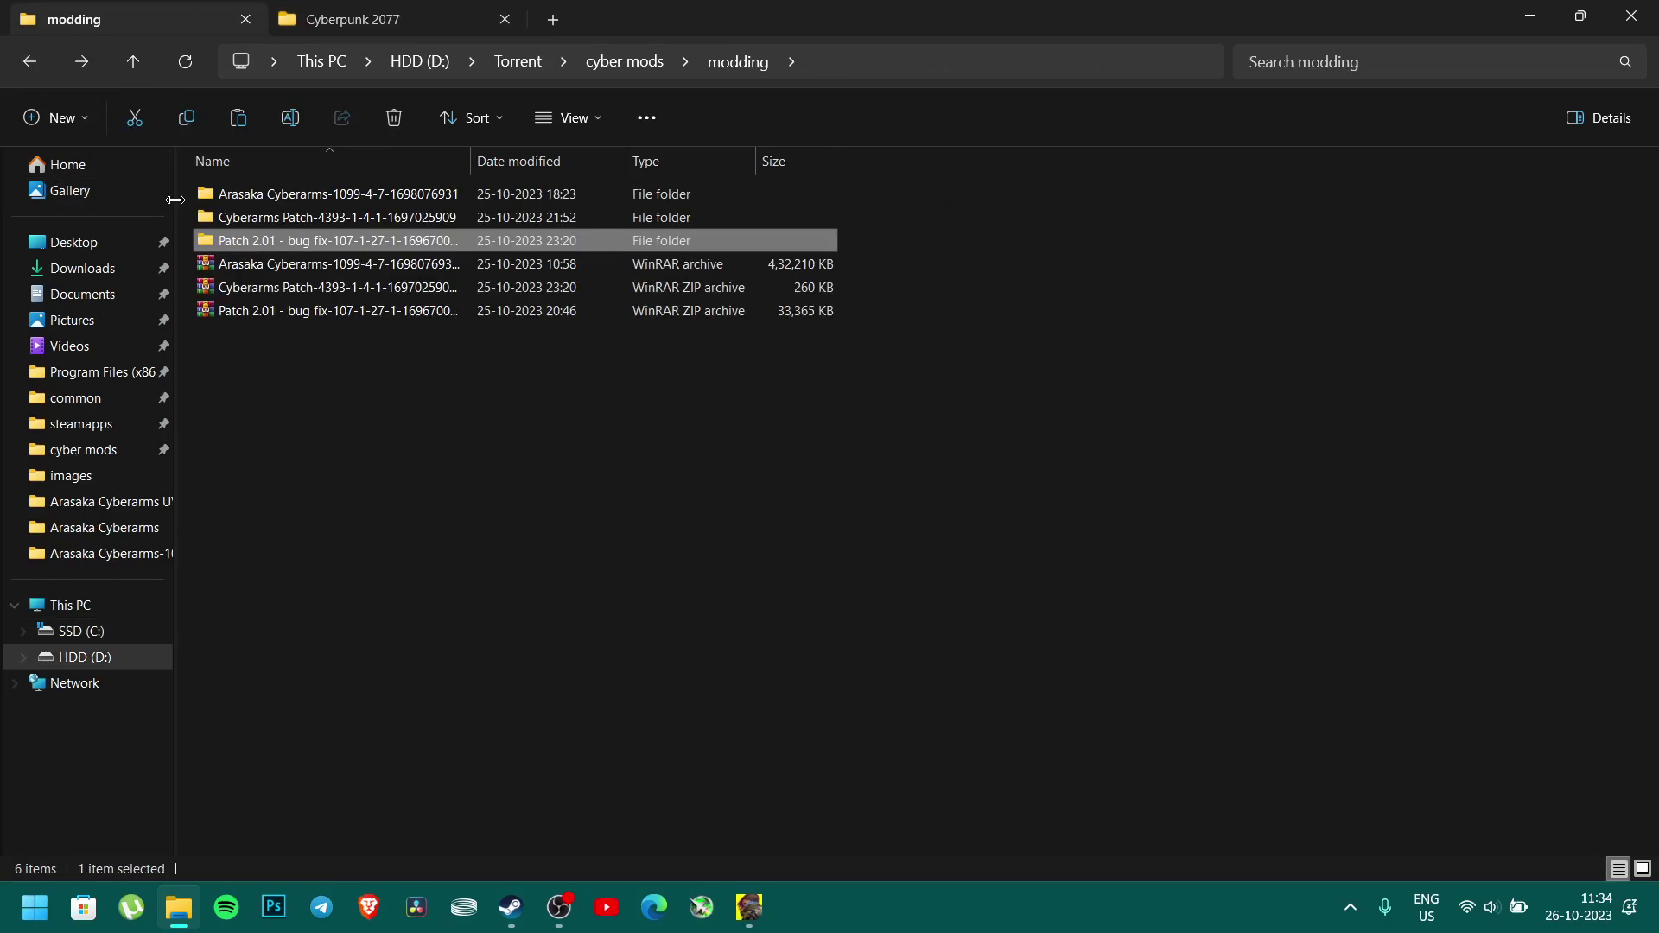
pyautogui.click(208, 217)
pyautogui.keyDown('ctrl'); pyautogui.click(207, 194); pyautogui.keyUp('ctrl')
pyautogui.keyDown('ctrl'); pyautogui.click(226, 310); pyautogui.keyUp('ctrl')
pyautogui.click(231, 349)
# Inspect the Cyberarms Patch folder's archive and bin folders, then return to modding
pyautogui.doubleClick(242, 217)
pyautogui.moveTo(269, 275); pyautogui.dragTo(279, 94)
pyautogui.click(249, 309)
pyautogui.click(346, 23)
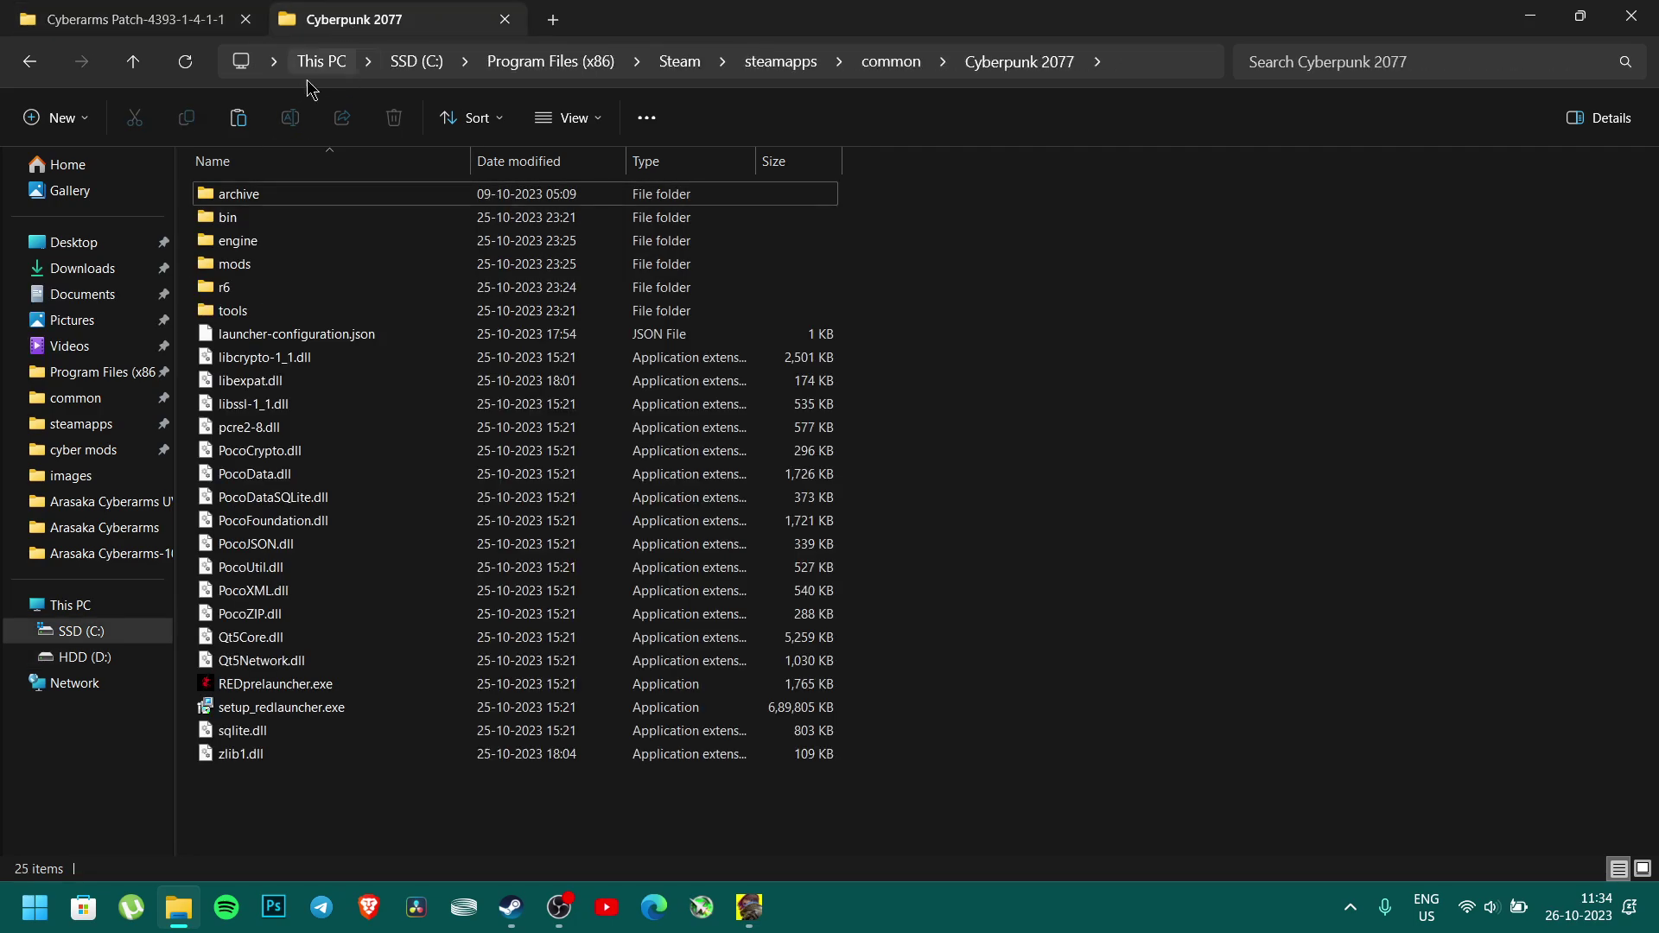
pyautogui.click(121, 19)
pyautogui.click(29, 61)
# Open Arasaka Cyberarms-1099 > Arasaka Cyberarms > Female > Default and select Arasaka Kitsch
pyautogui.click(233, 196)
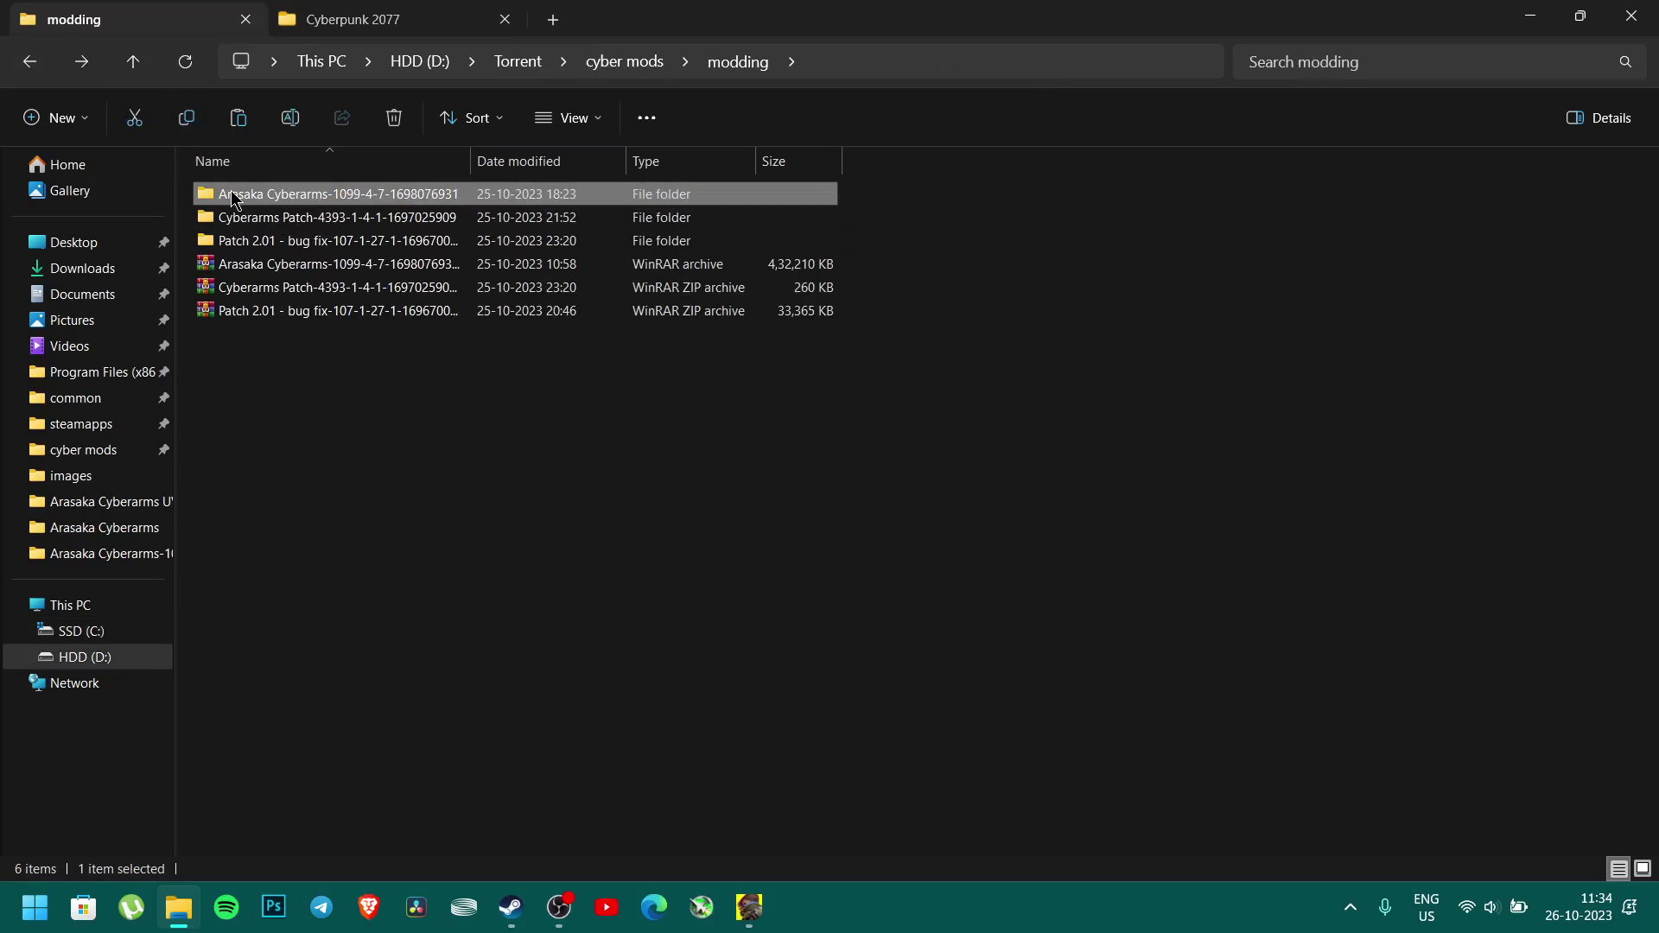
pyautogui.doubleClick(233, 194)
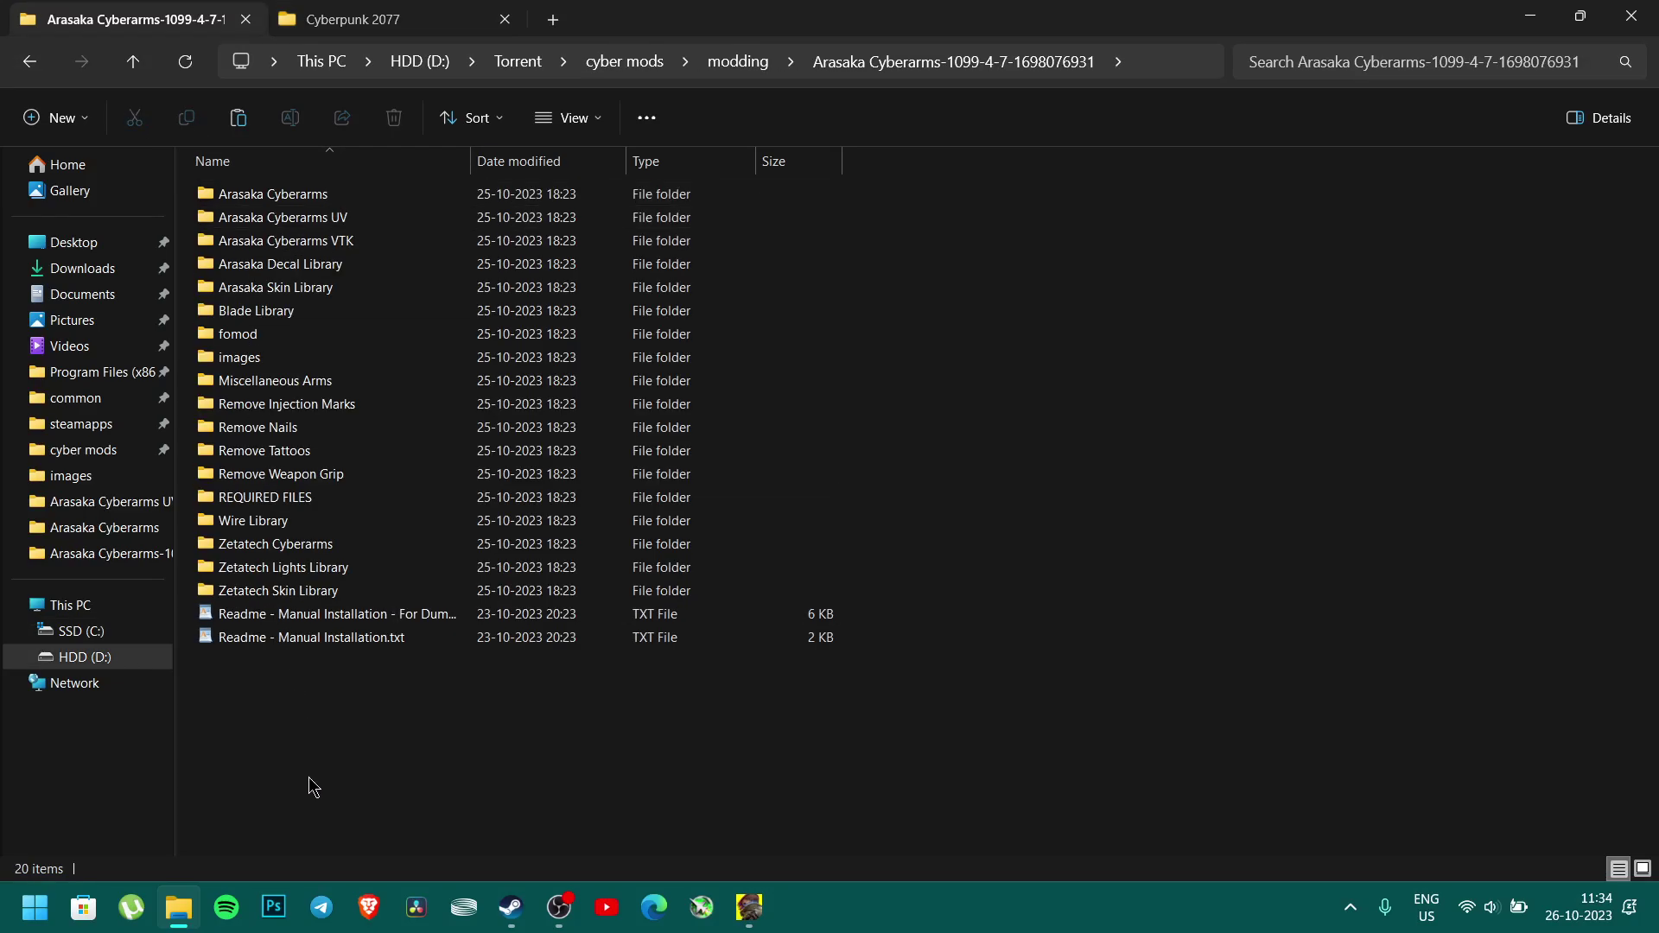
pyautogui.click(272, 204)
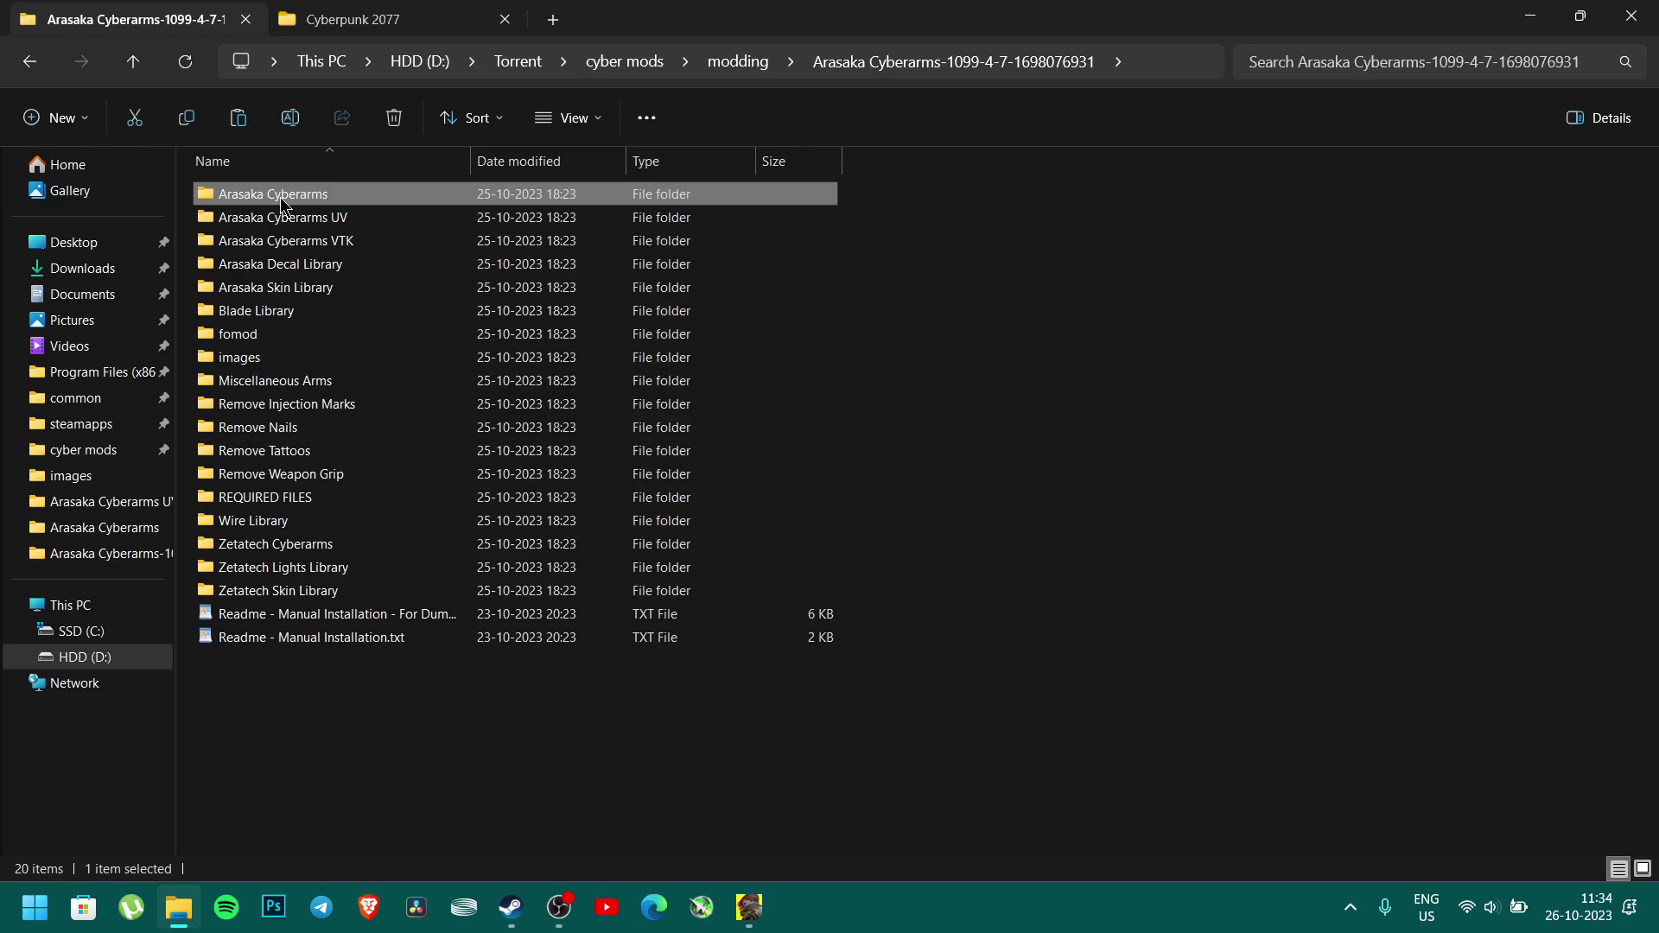
pyautogui.doubleClick(280, 197)
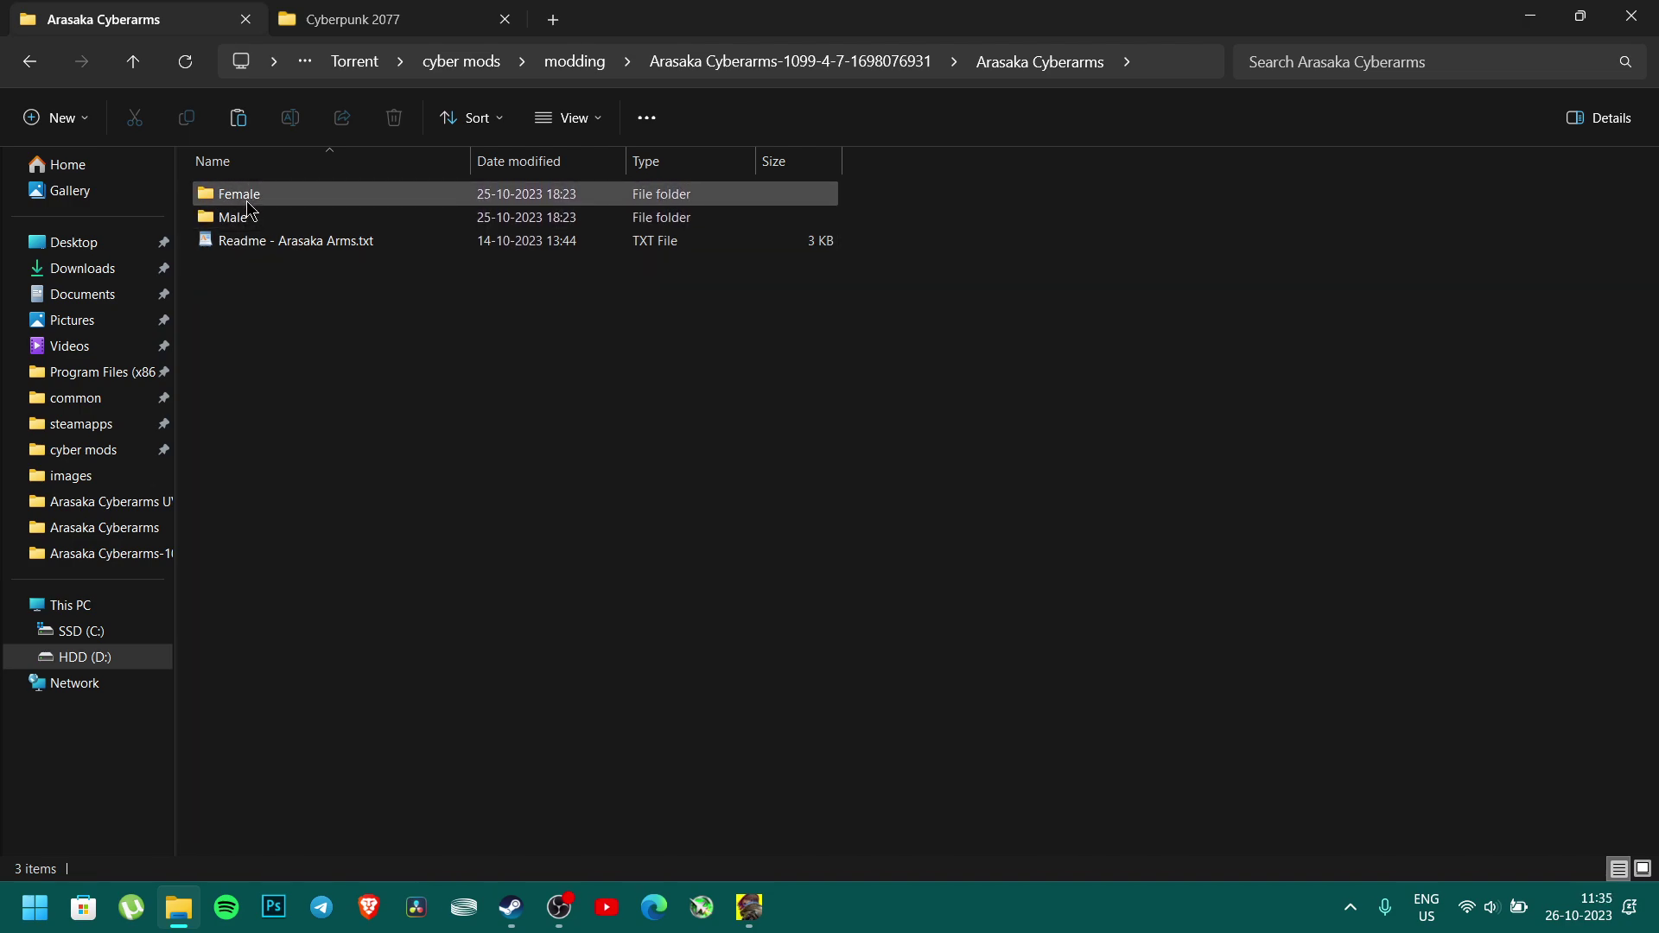
pyautogui.doubleClick(248, 203)
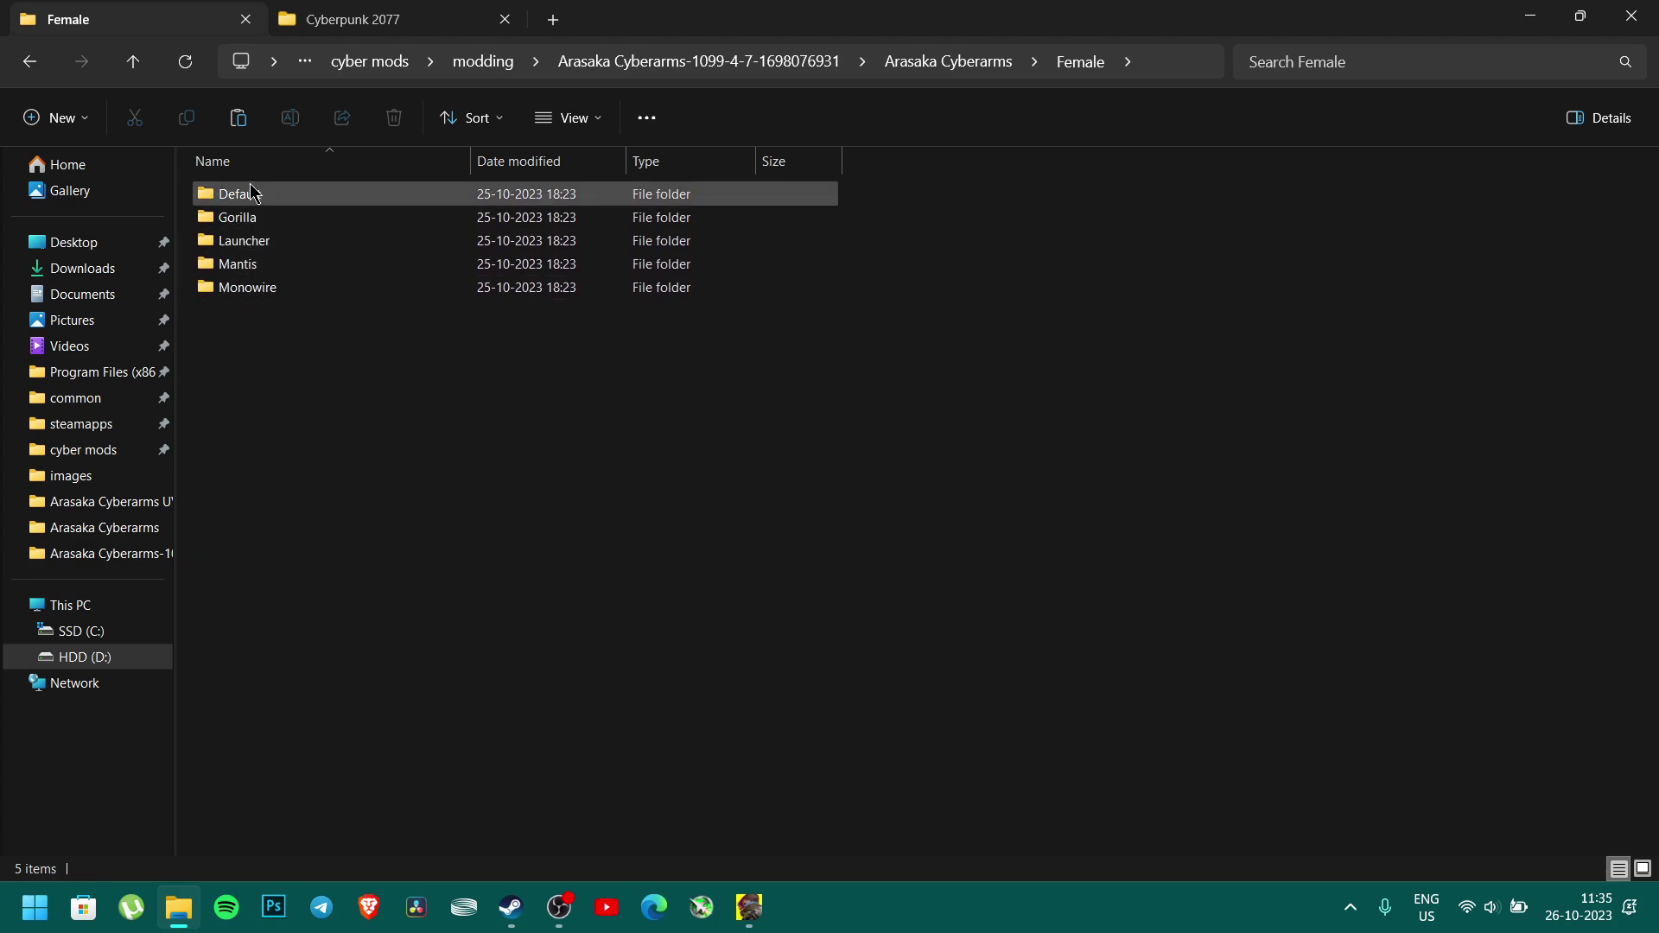
pyautogui.moveTo(251, 206)
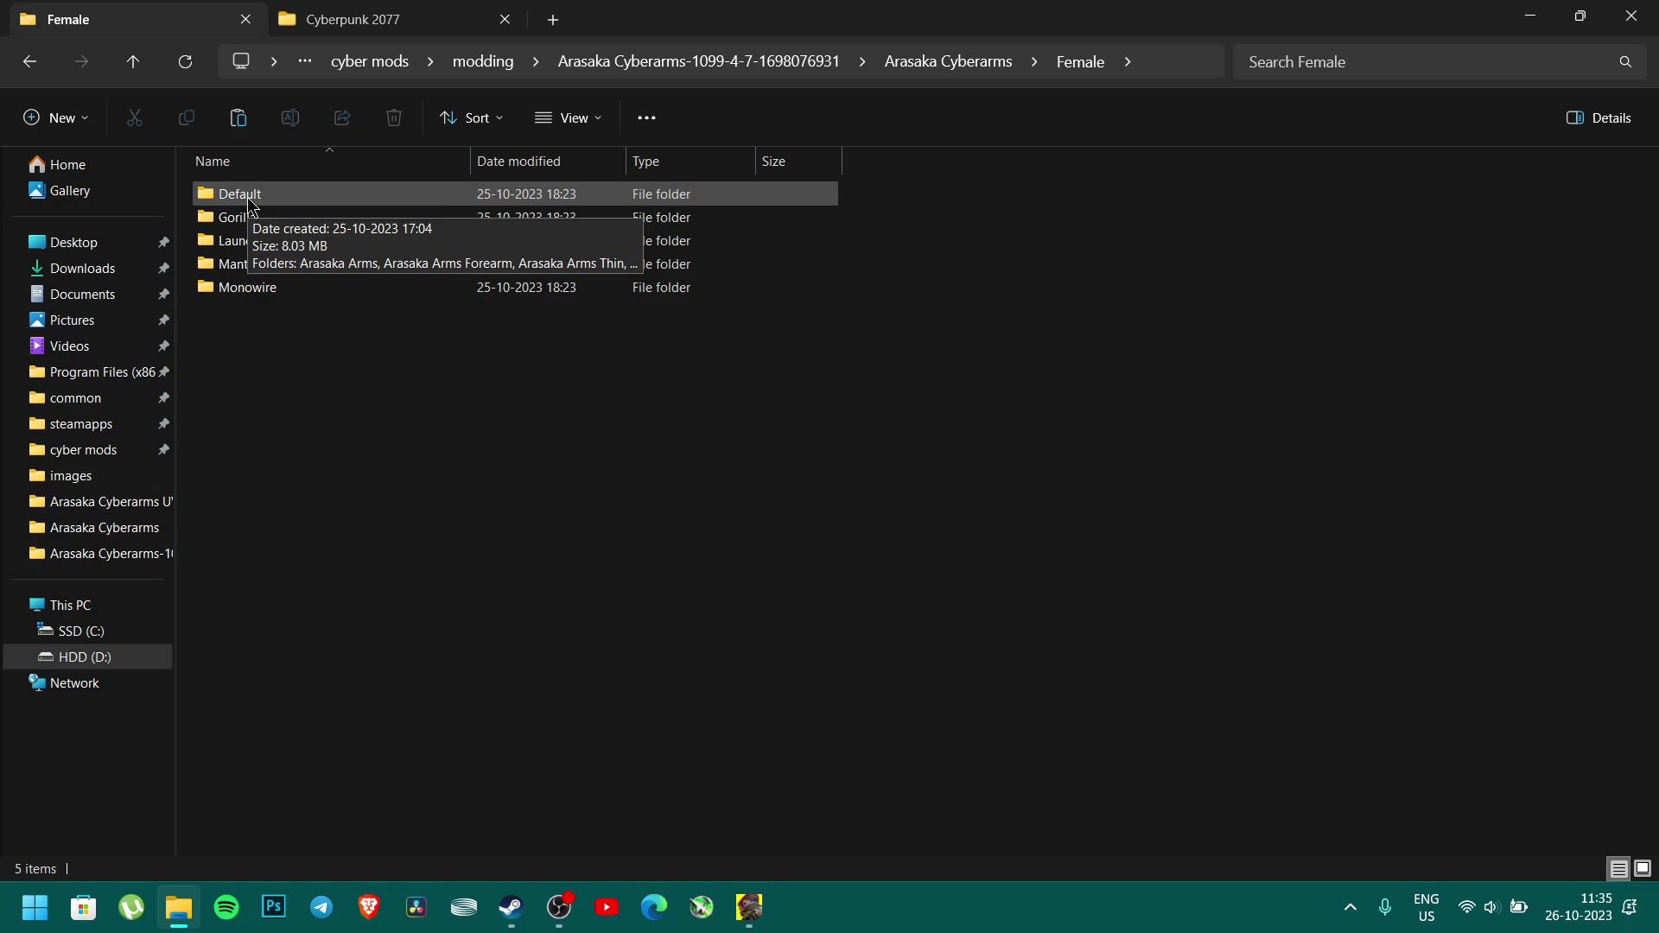
pyautogui.doubleClick(251, 201)
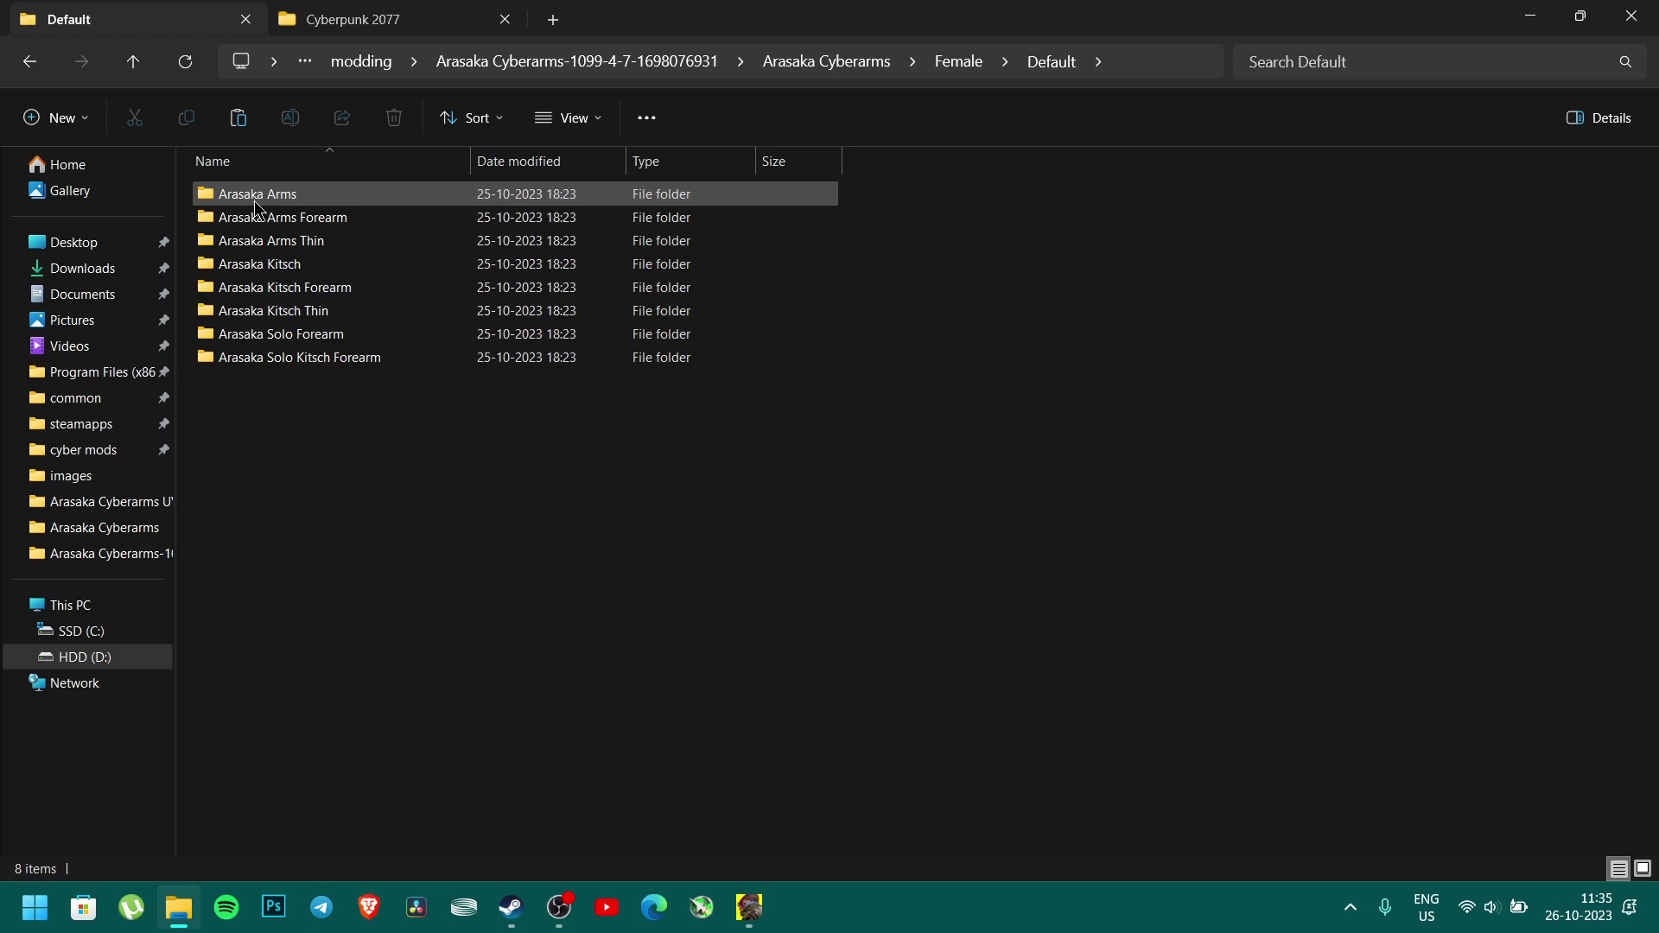
pyautogui.click(275, 270)
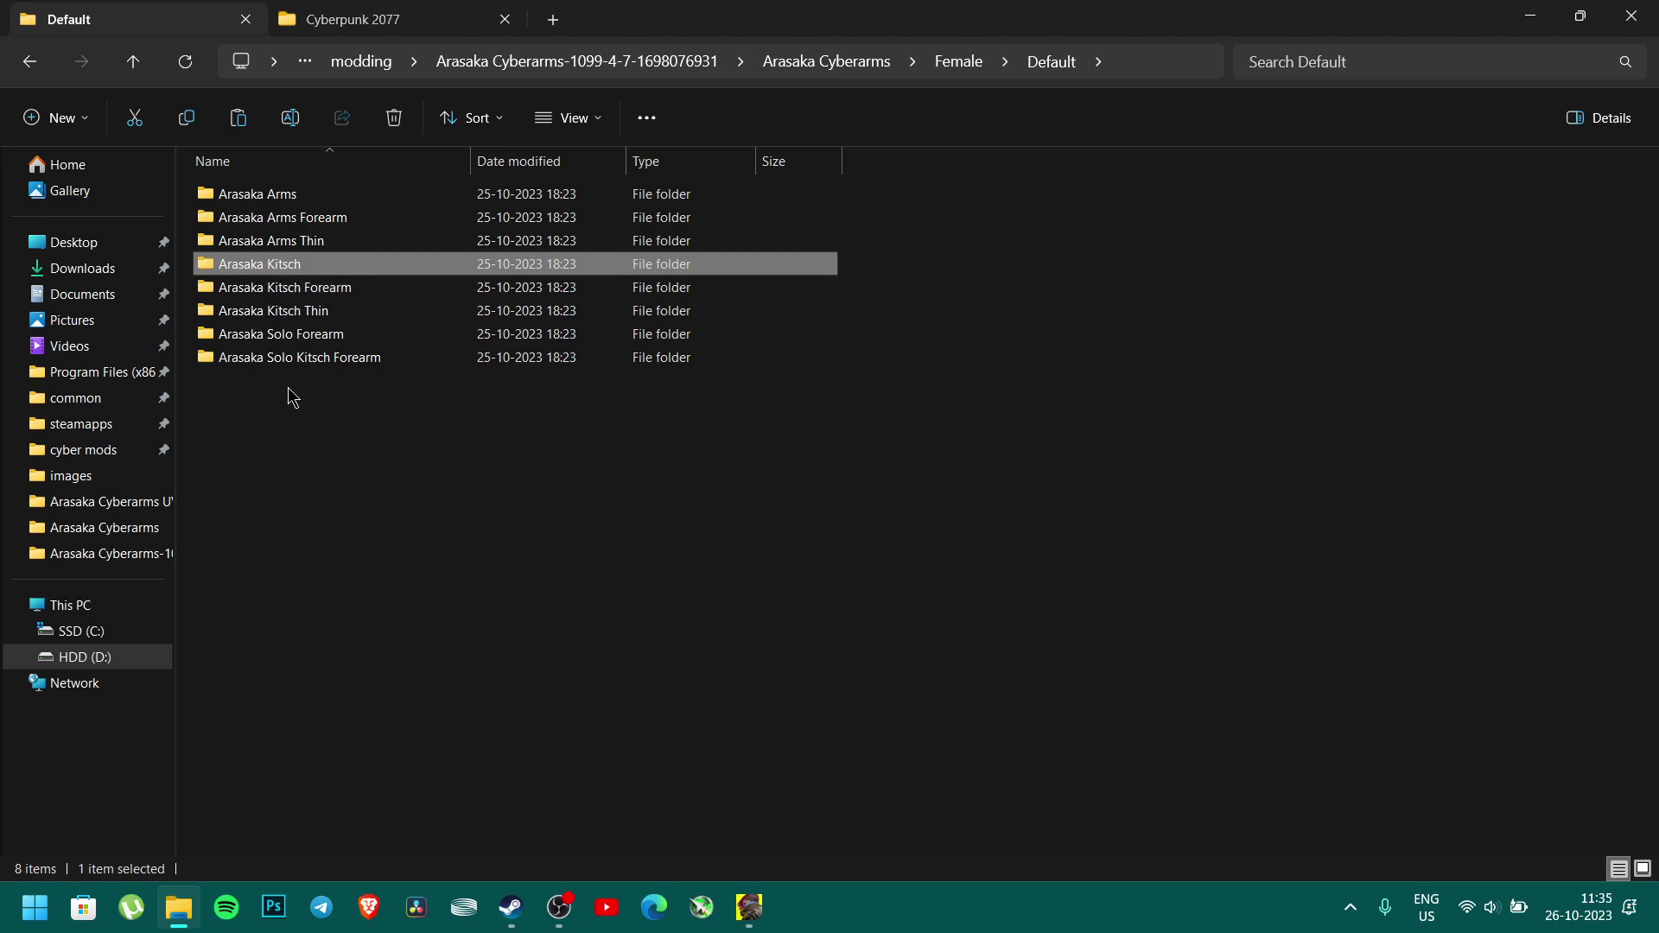
# Open Arasaka Kitsch and inspect its two 560 KB .archive files, leaving their names unchanged
pyautogui.doubleClick(280, 272)
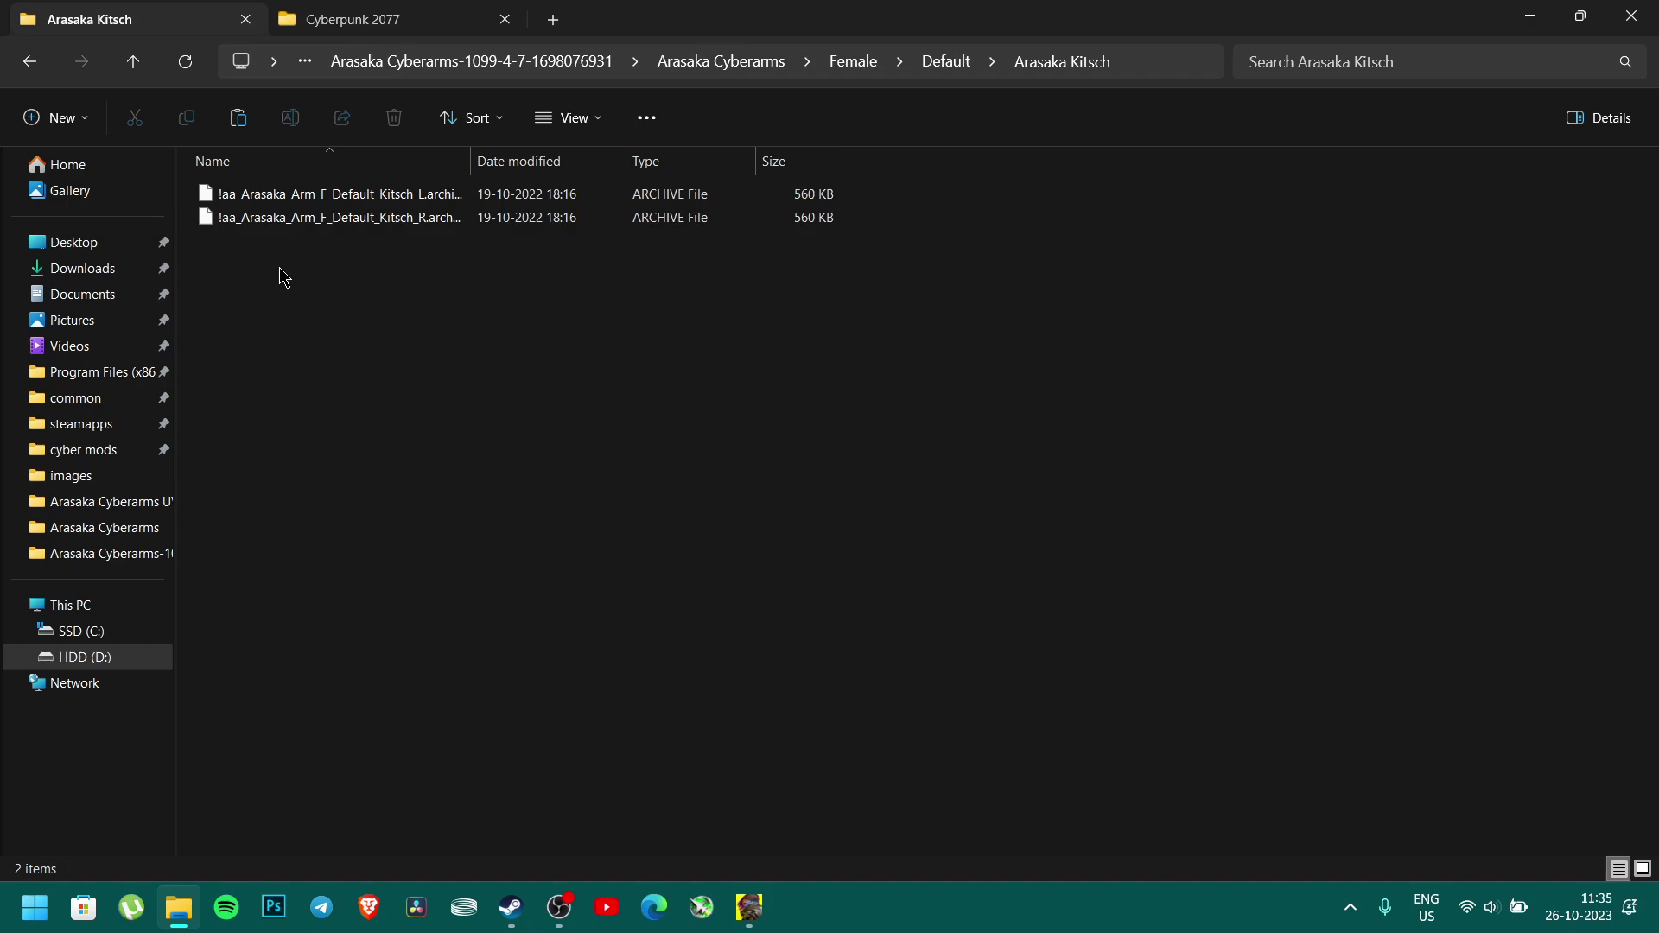
pyautogui.moveTo(278, 268); pyautogui.dragTo(297, 173)
pyautogui.click(334, 248)
pyautogui.click(386, 203)
pyautogui.click(447, 202)
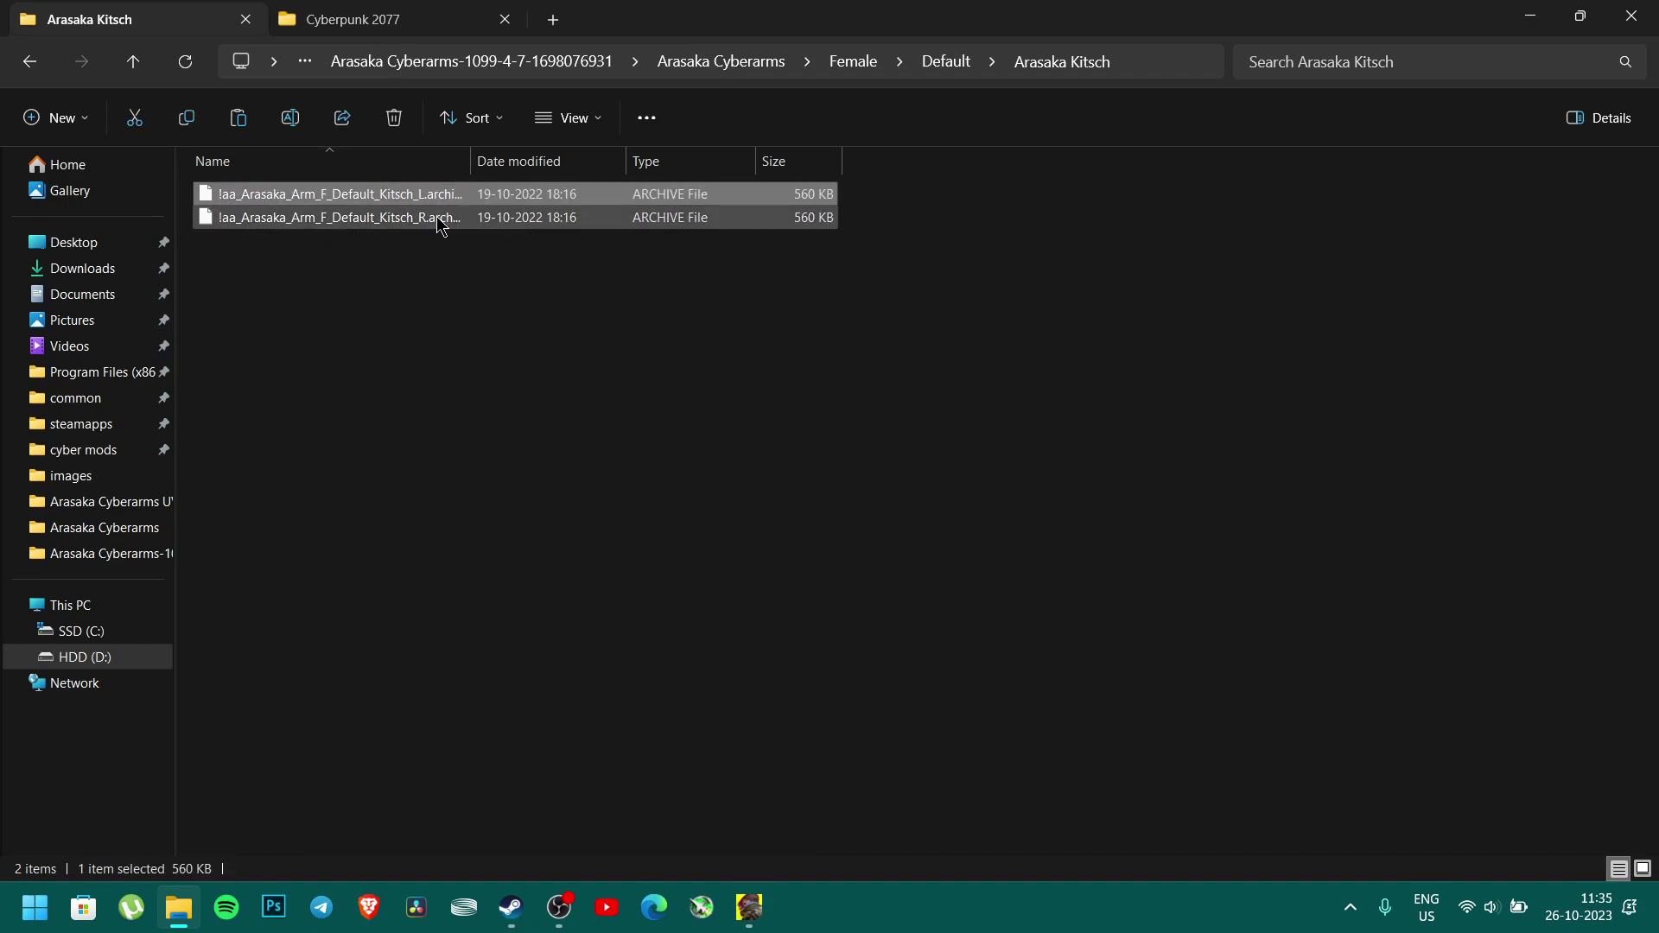
pyautogui.click(387, 271)
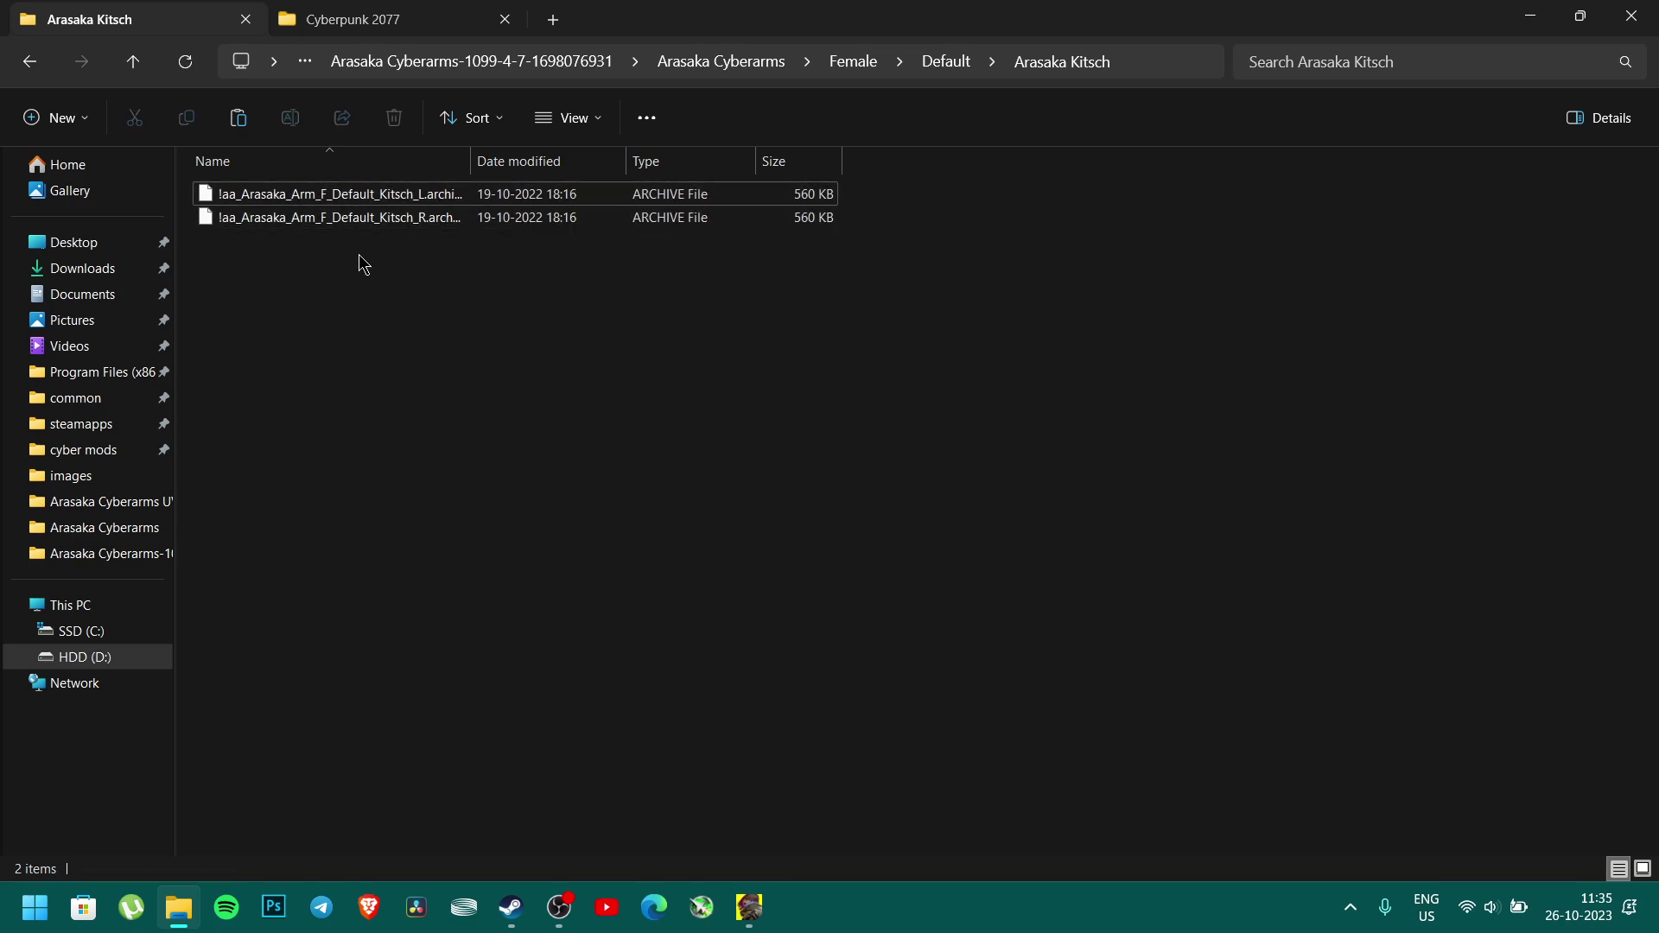
pyautogui.click(272, 218)
pyautogui.click(295, 194)
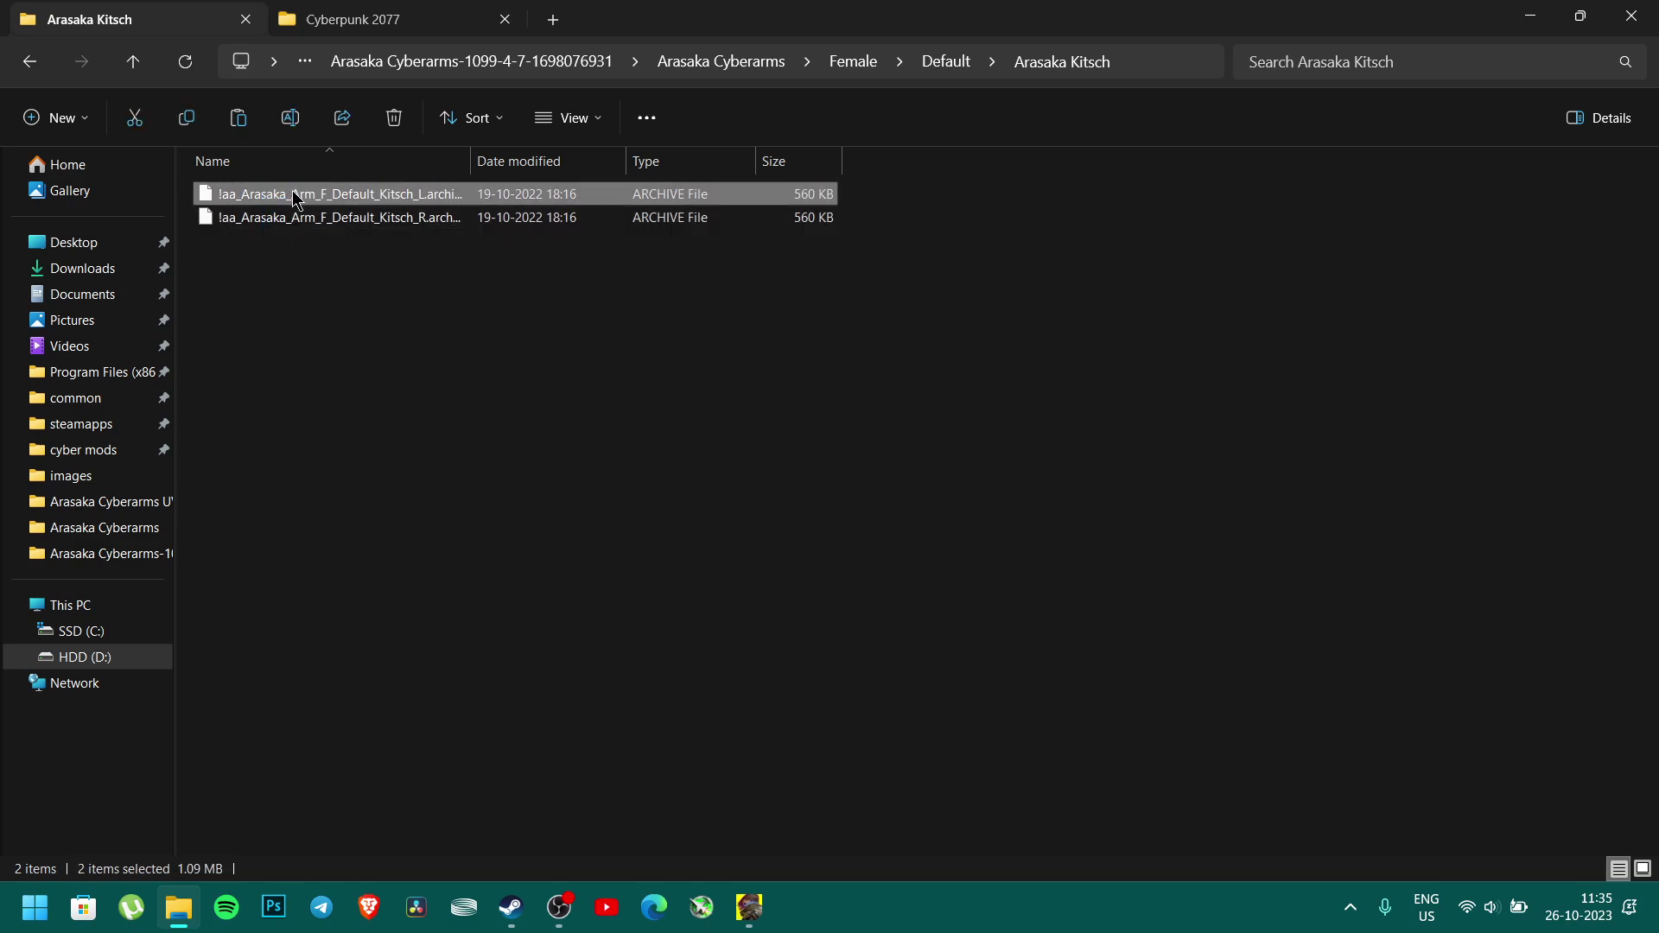
pyautogui.click(281, 263)
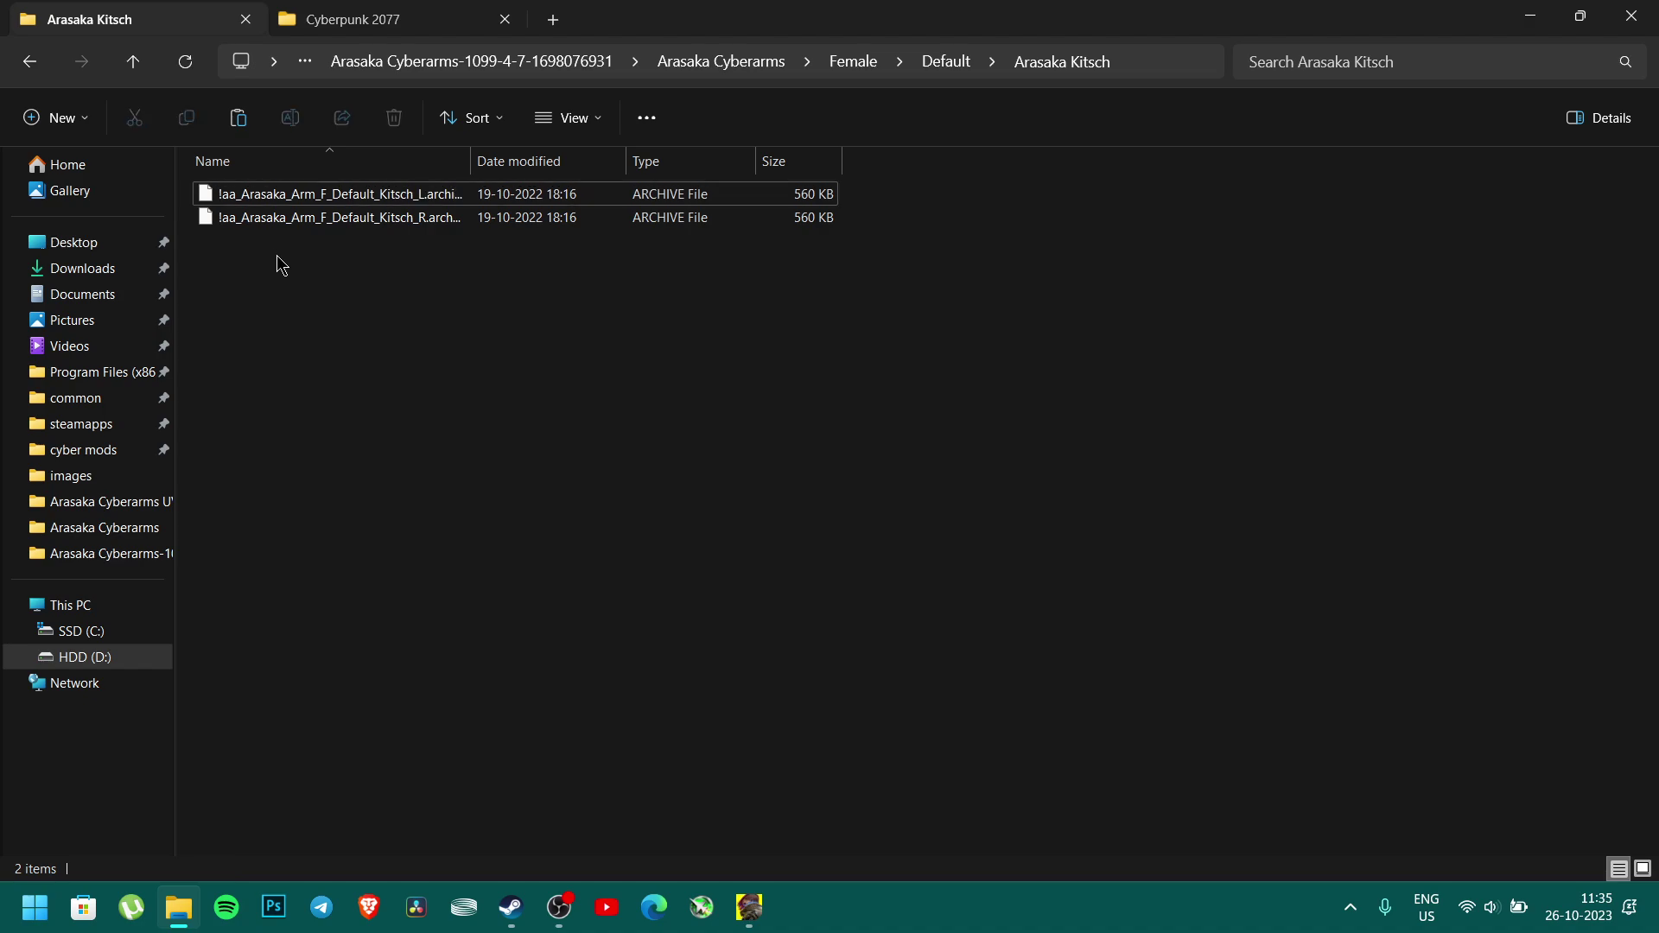
pyautogui.click(330, 35)
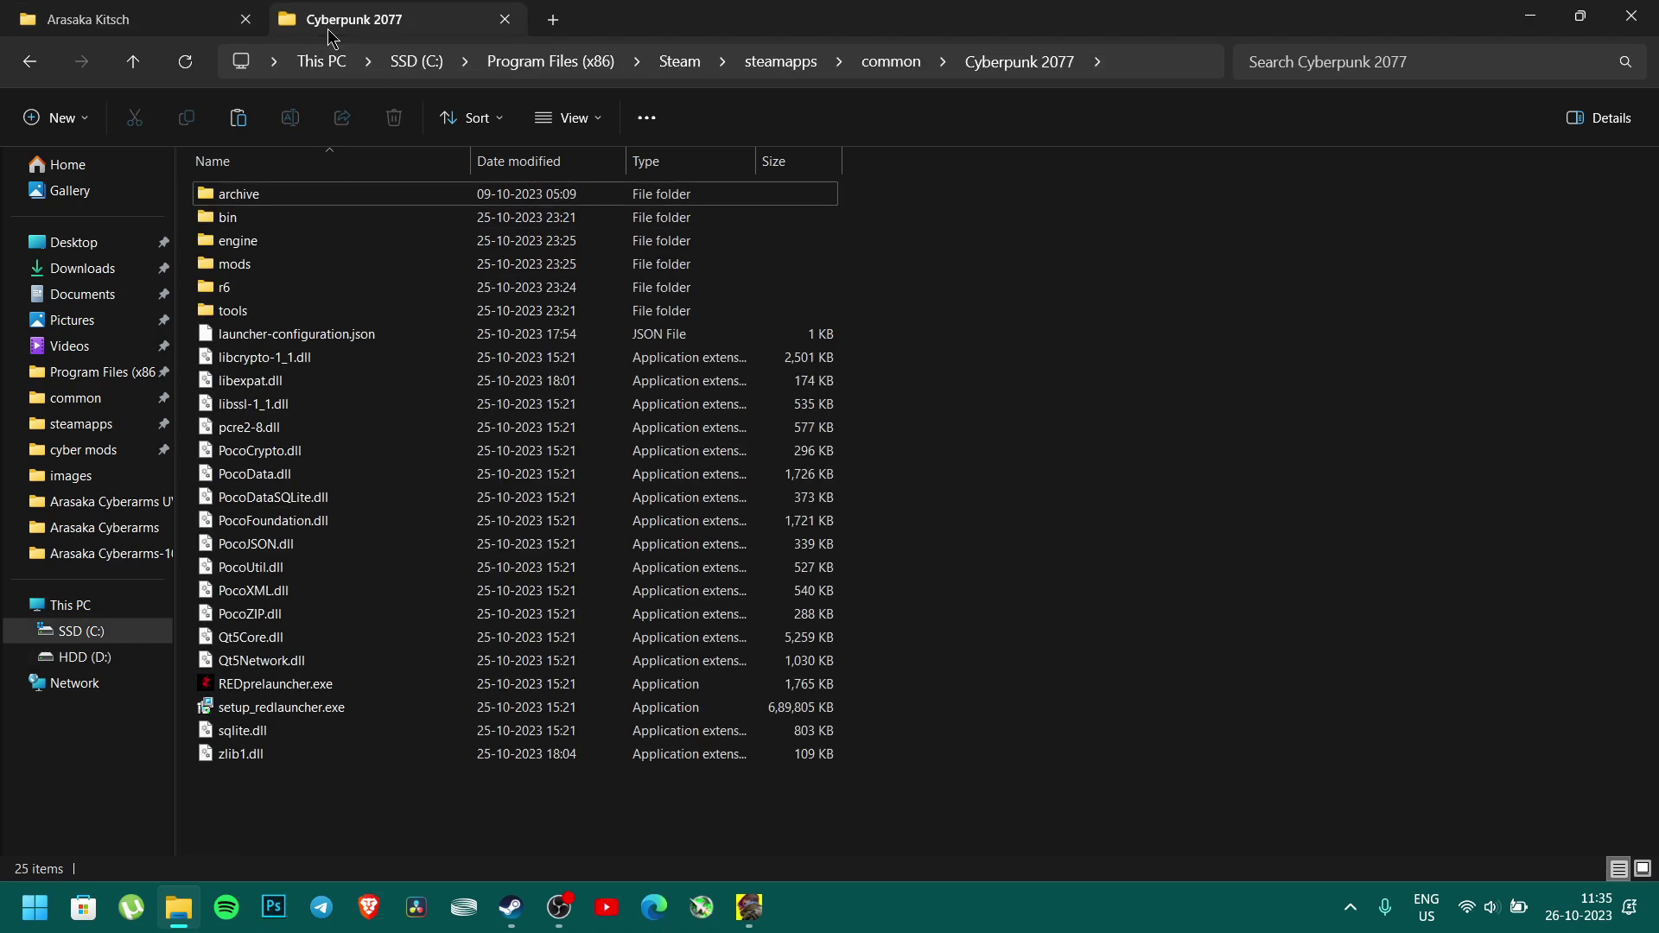
# Open the Cyberpunk 2077 archive\pc\mod folder
pyautogui.moveTo(228, 816); pyautogui.dragTo(266, 217)
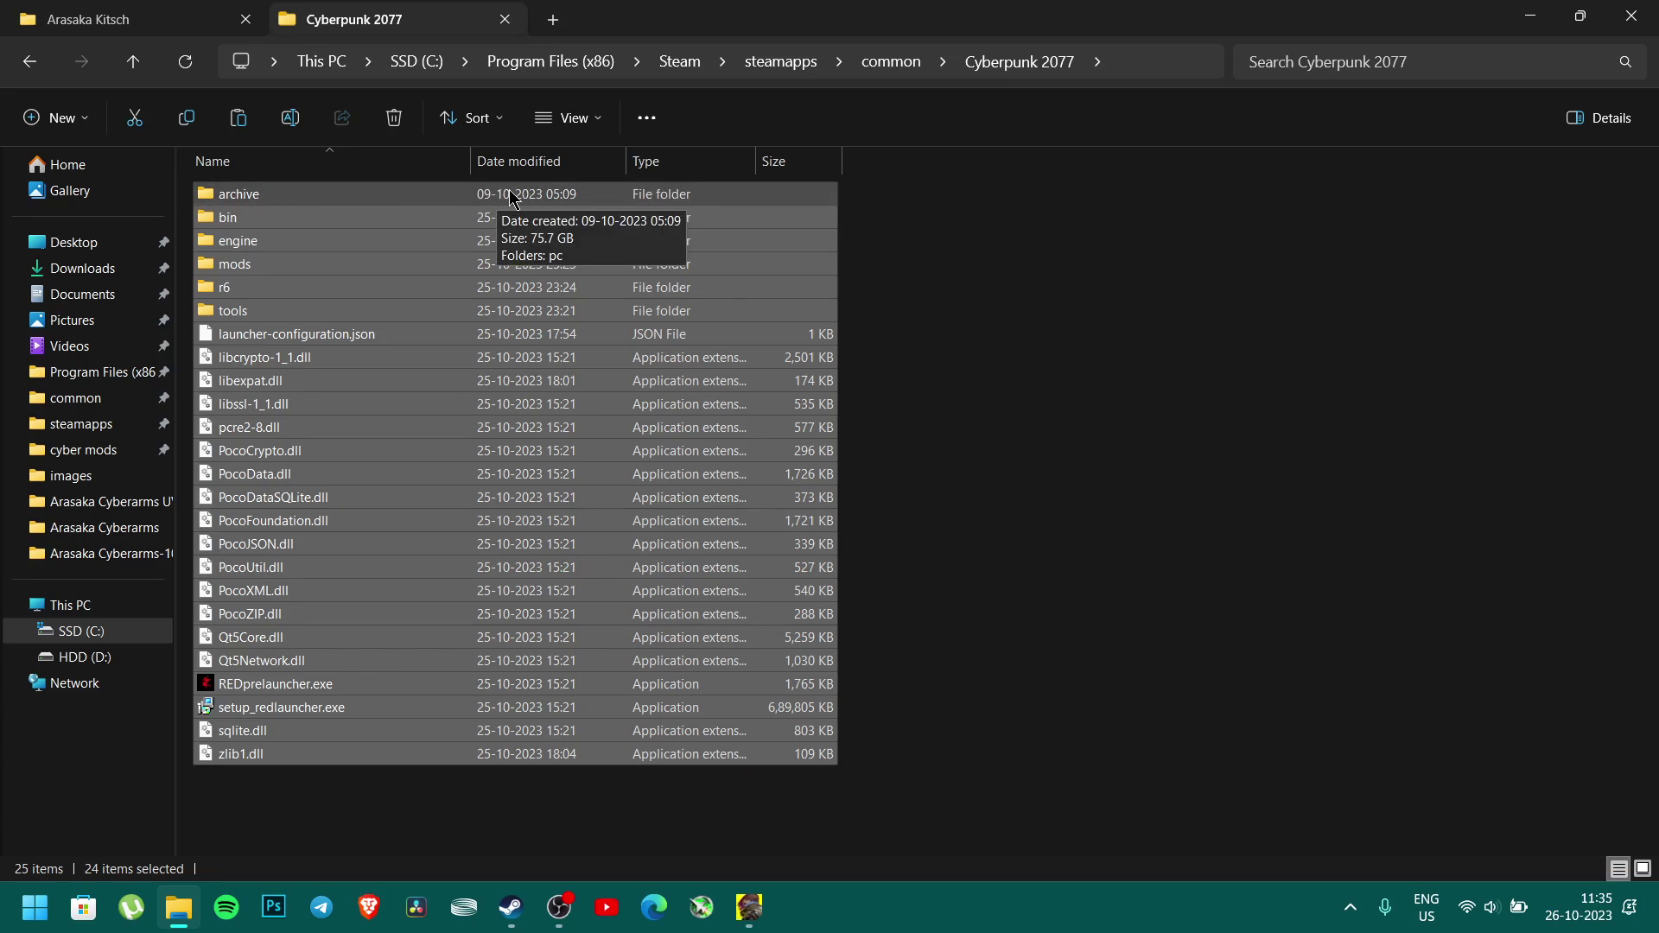
pyautogui.click(885, 212)
pyautogui.click(418, 194)
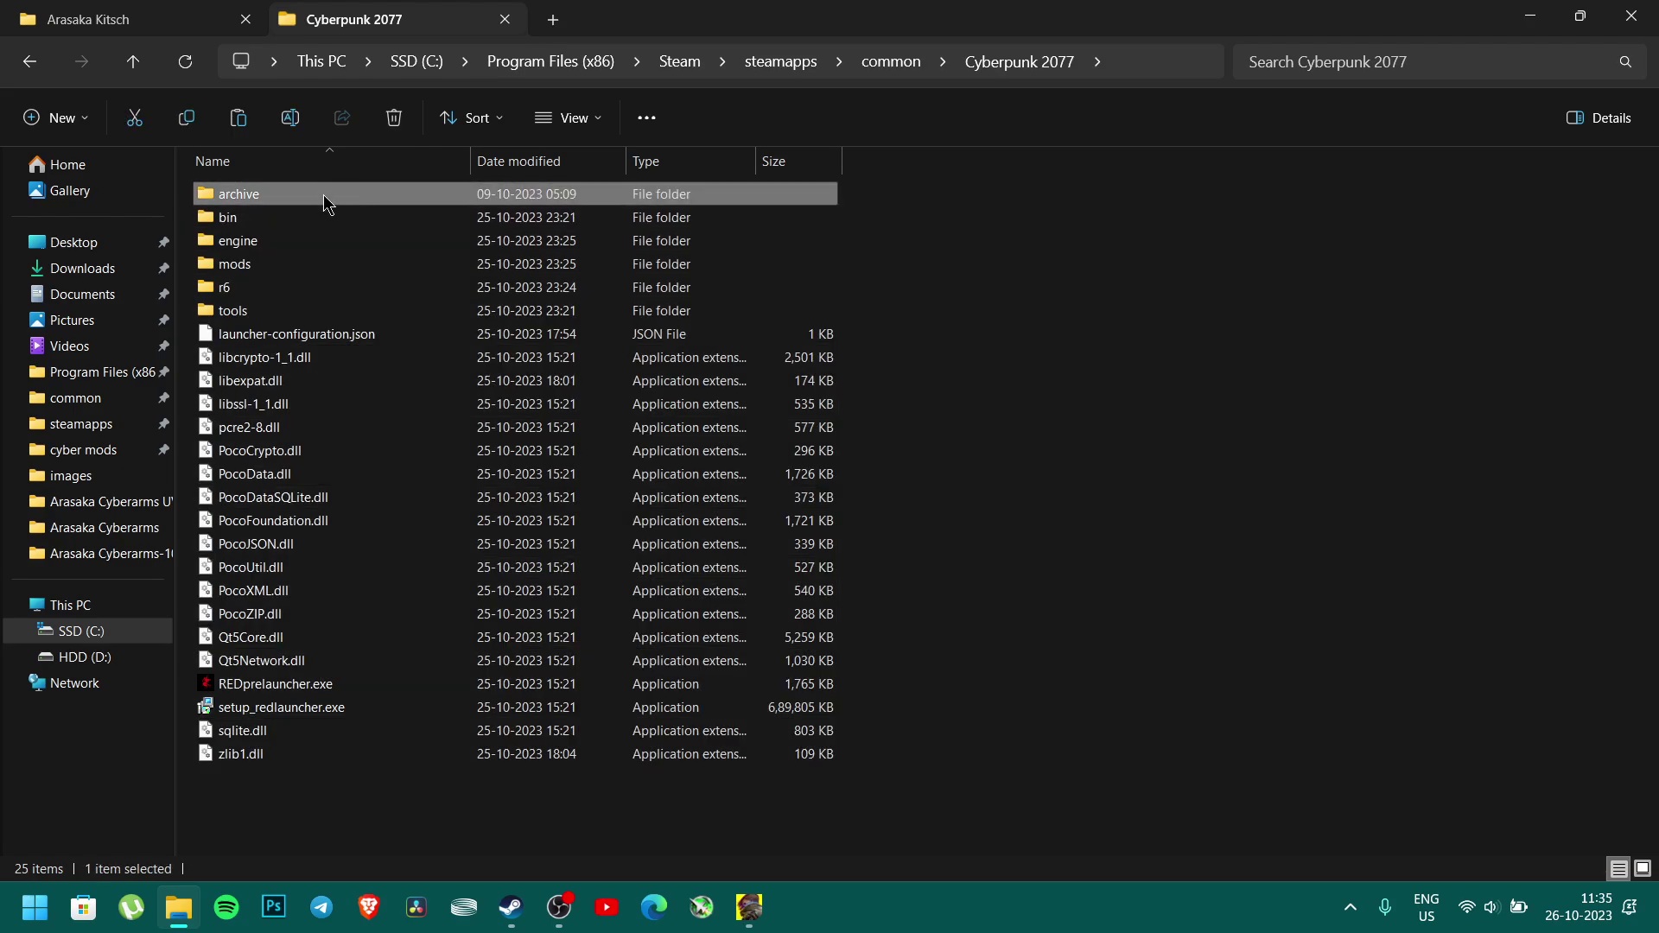
pyautogui.doubleClick(242, 206)
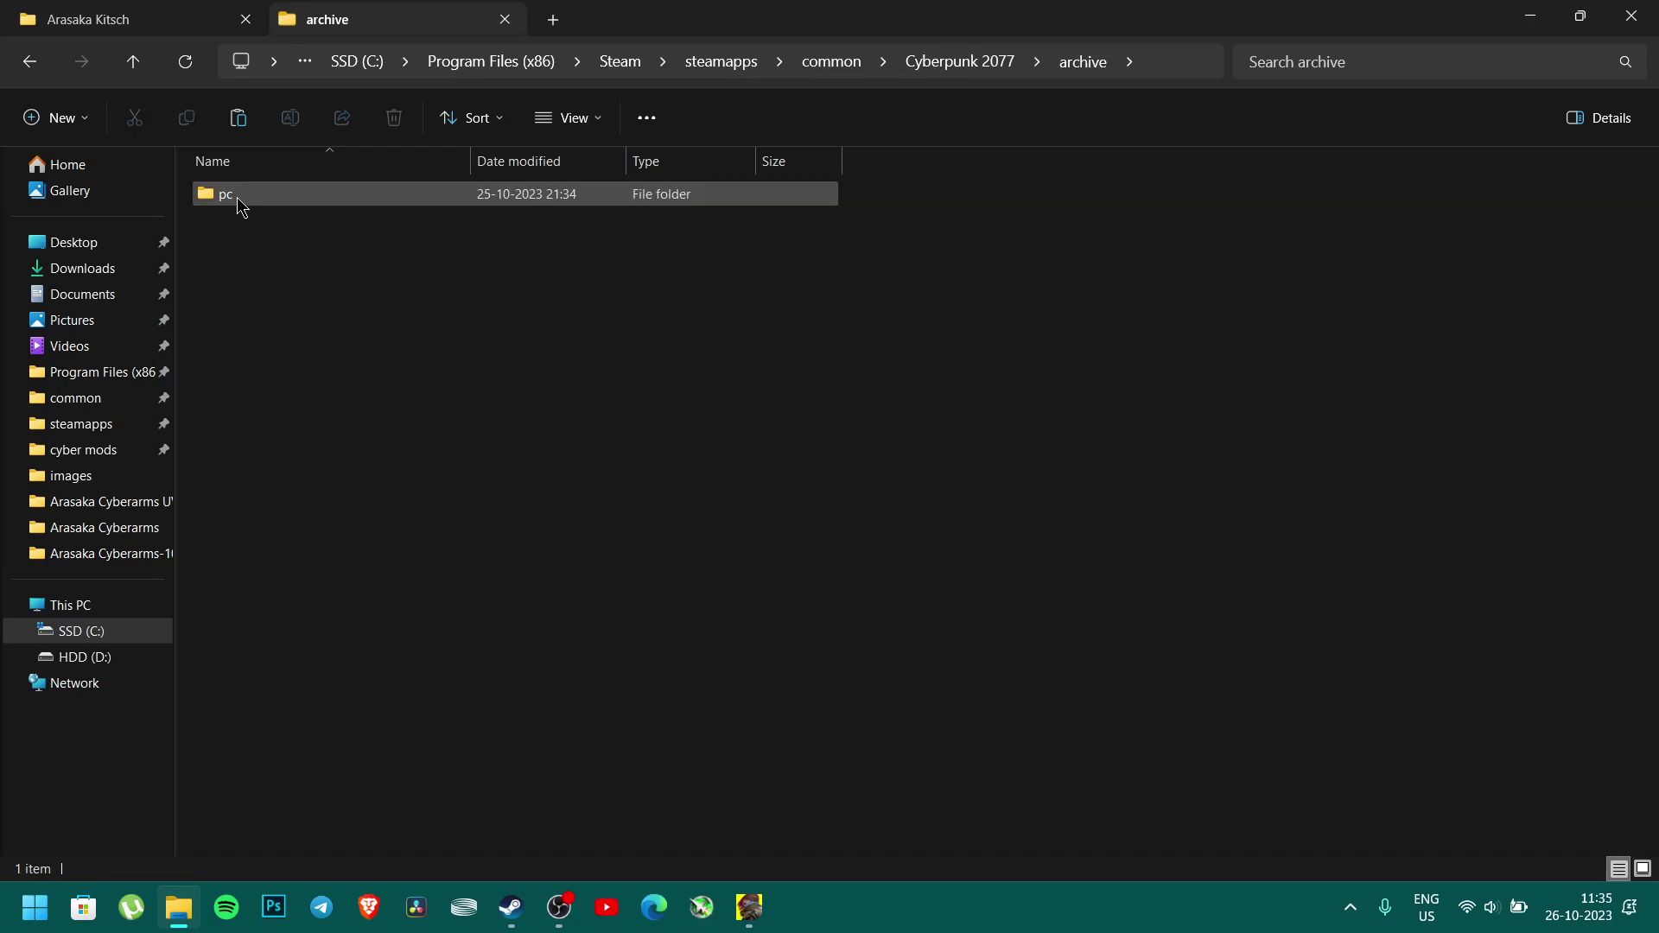
pyautogui.doubleClick(242, 207)
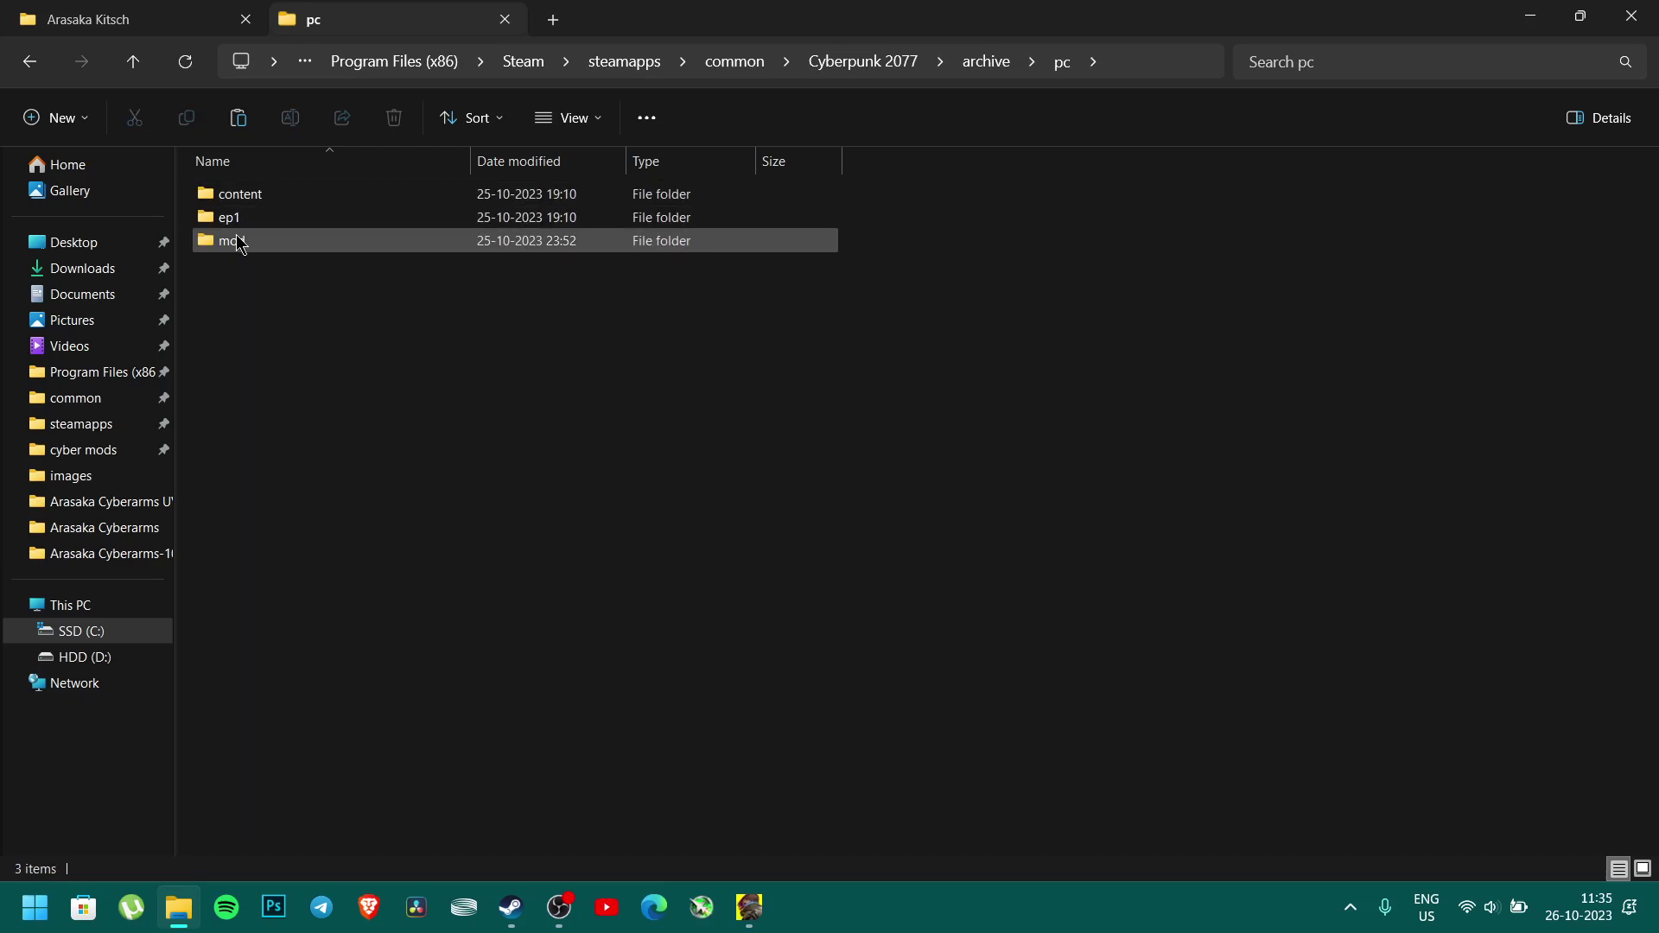
pyautogui.doubleClick(235, 240)
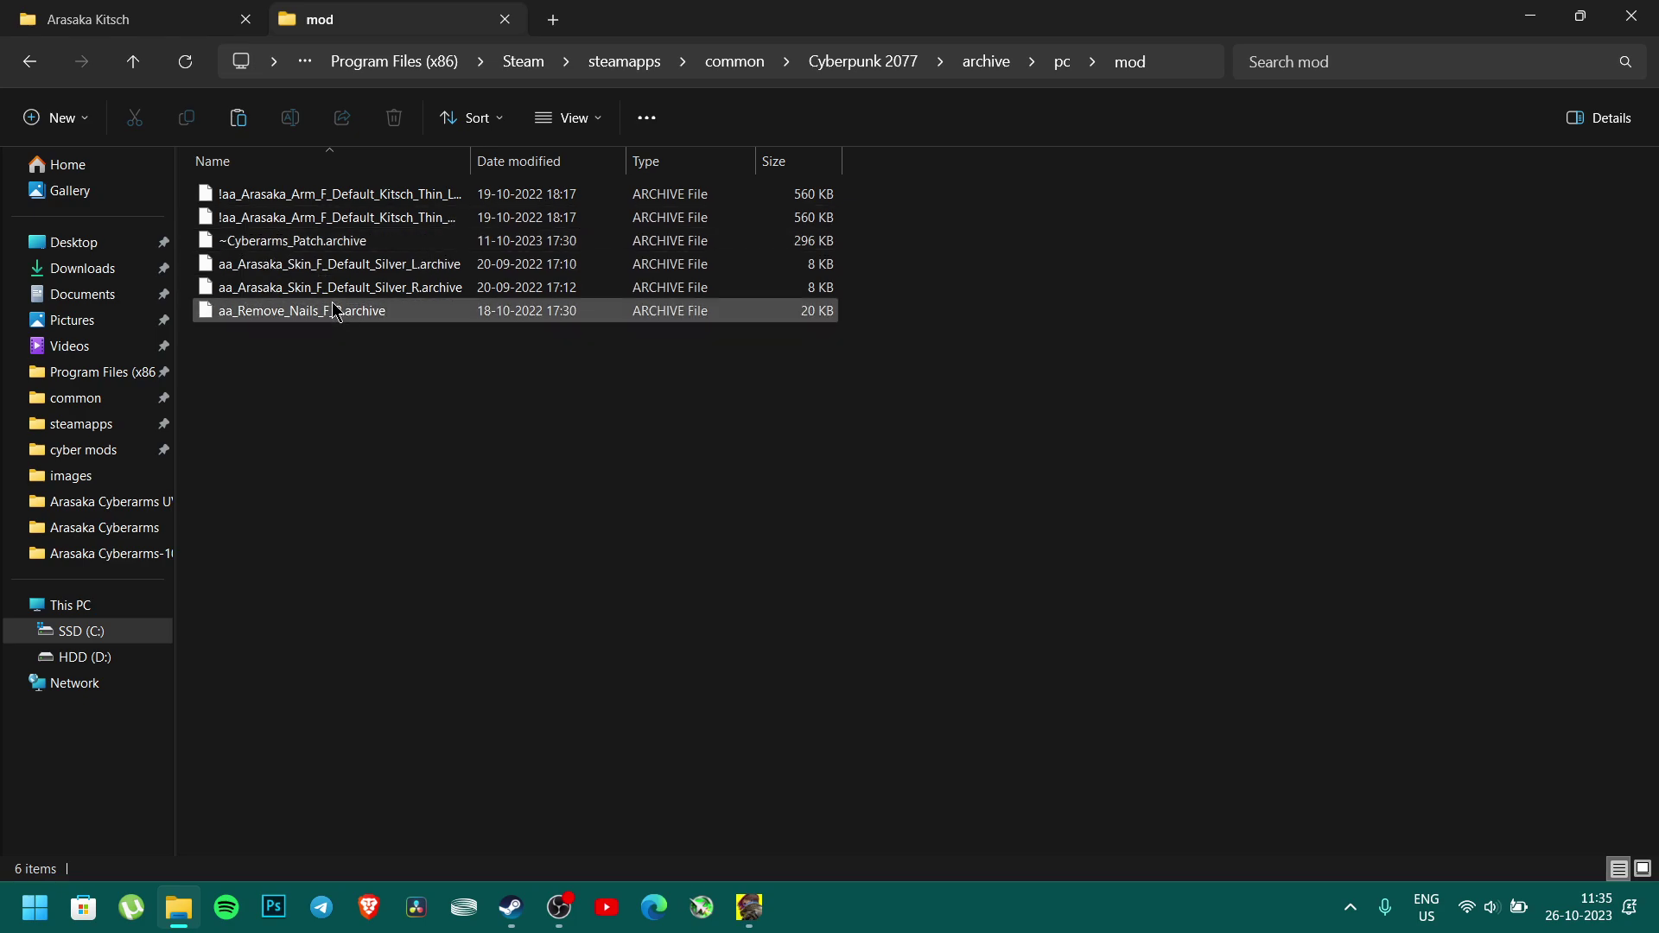
# Select the two Kitsch Thin arm archives already in mod, then return to Arasaka Kitsch
pyautogui.moveTo(185, 221); pyautogui.dragTo(251, 201)
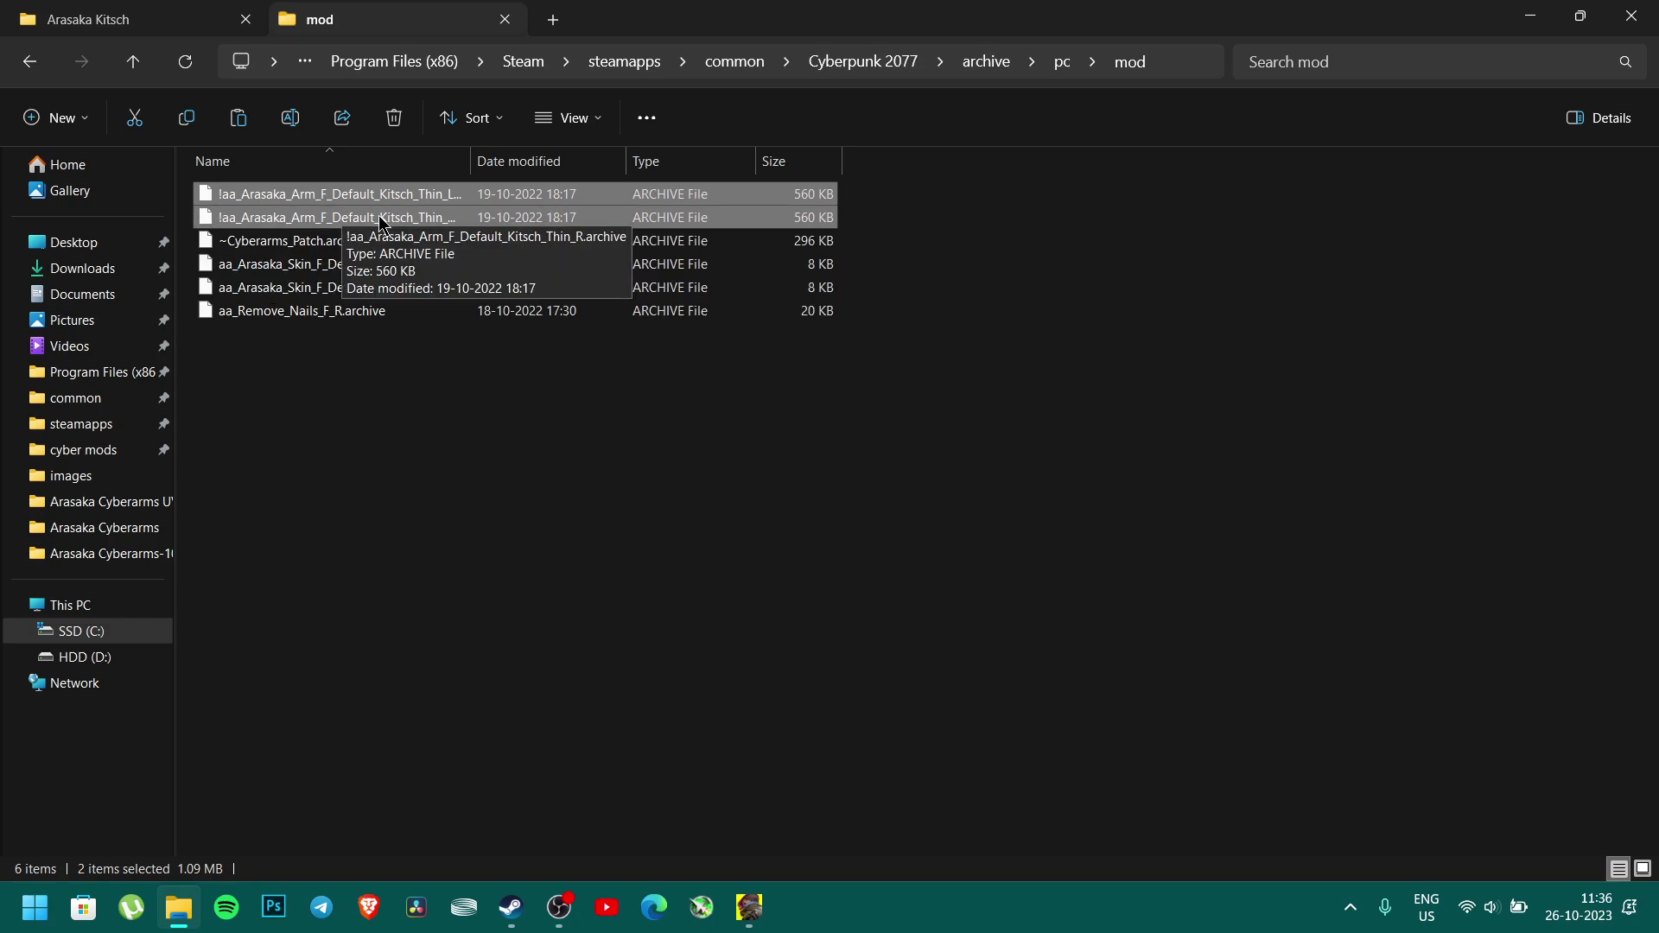
pyautogui.click(268, 387)
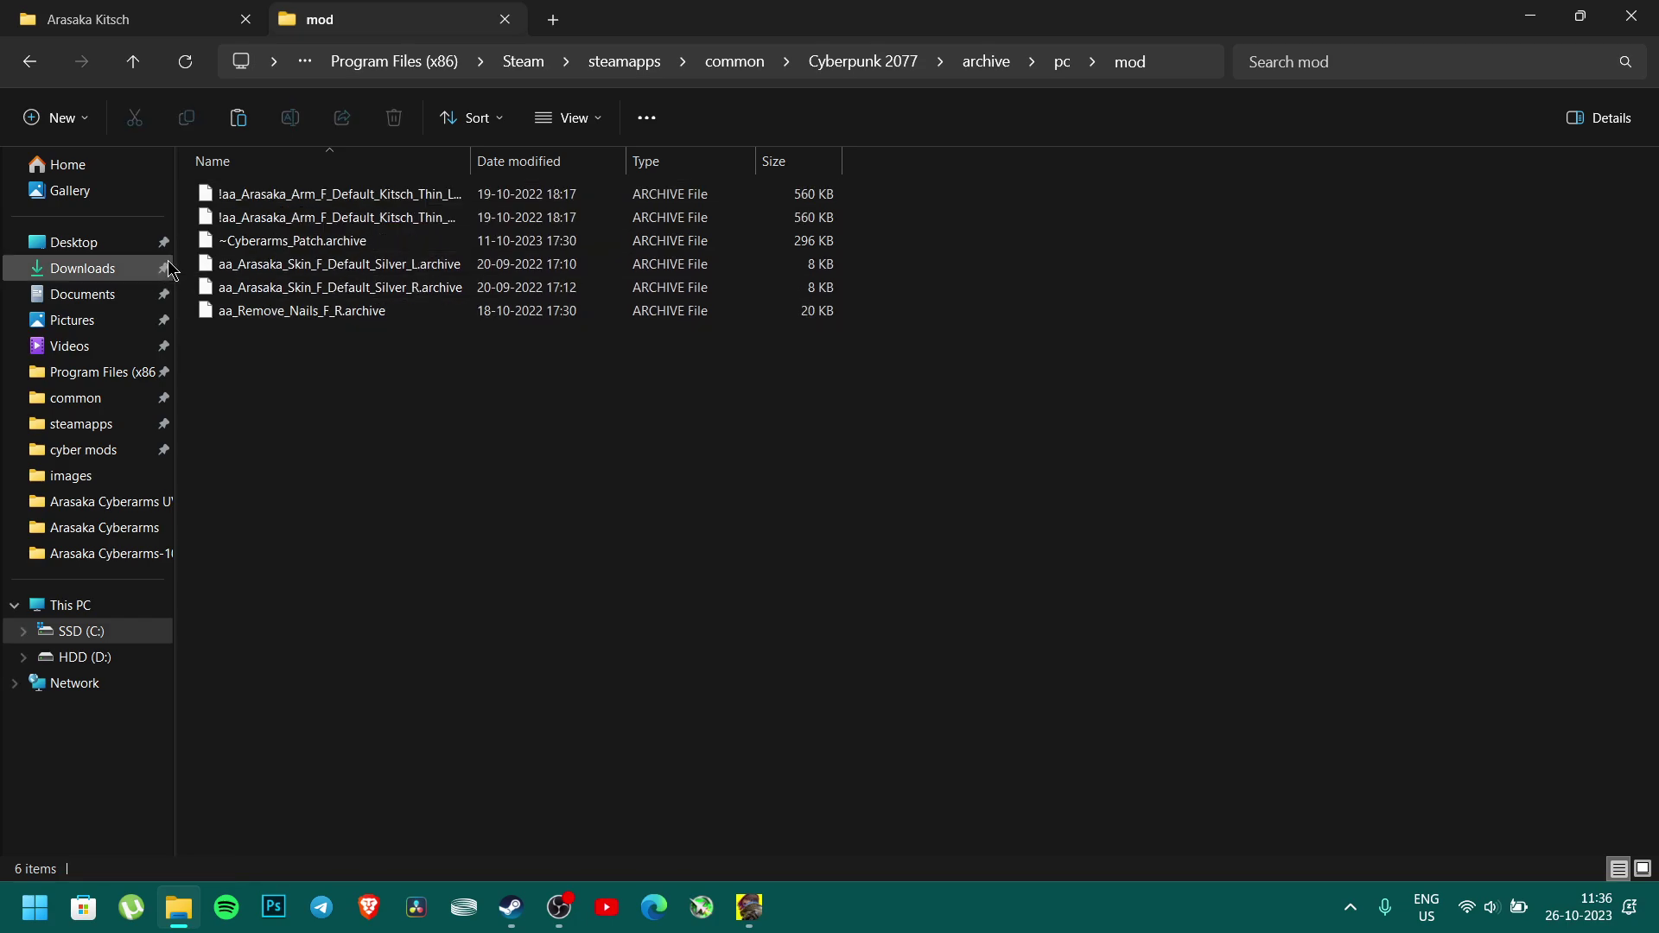
pyautogui.moveTo(183, 225); pyautogui.dragTo(216, 200)
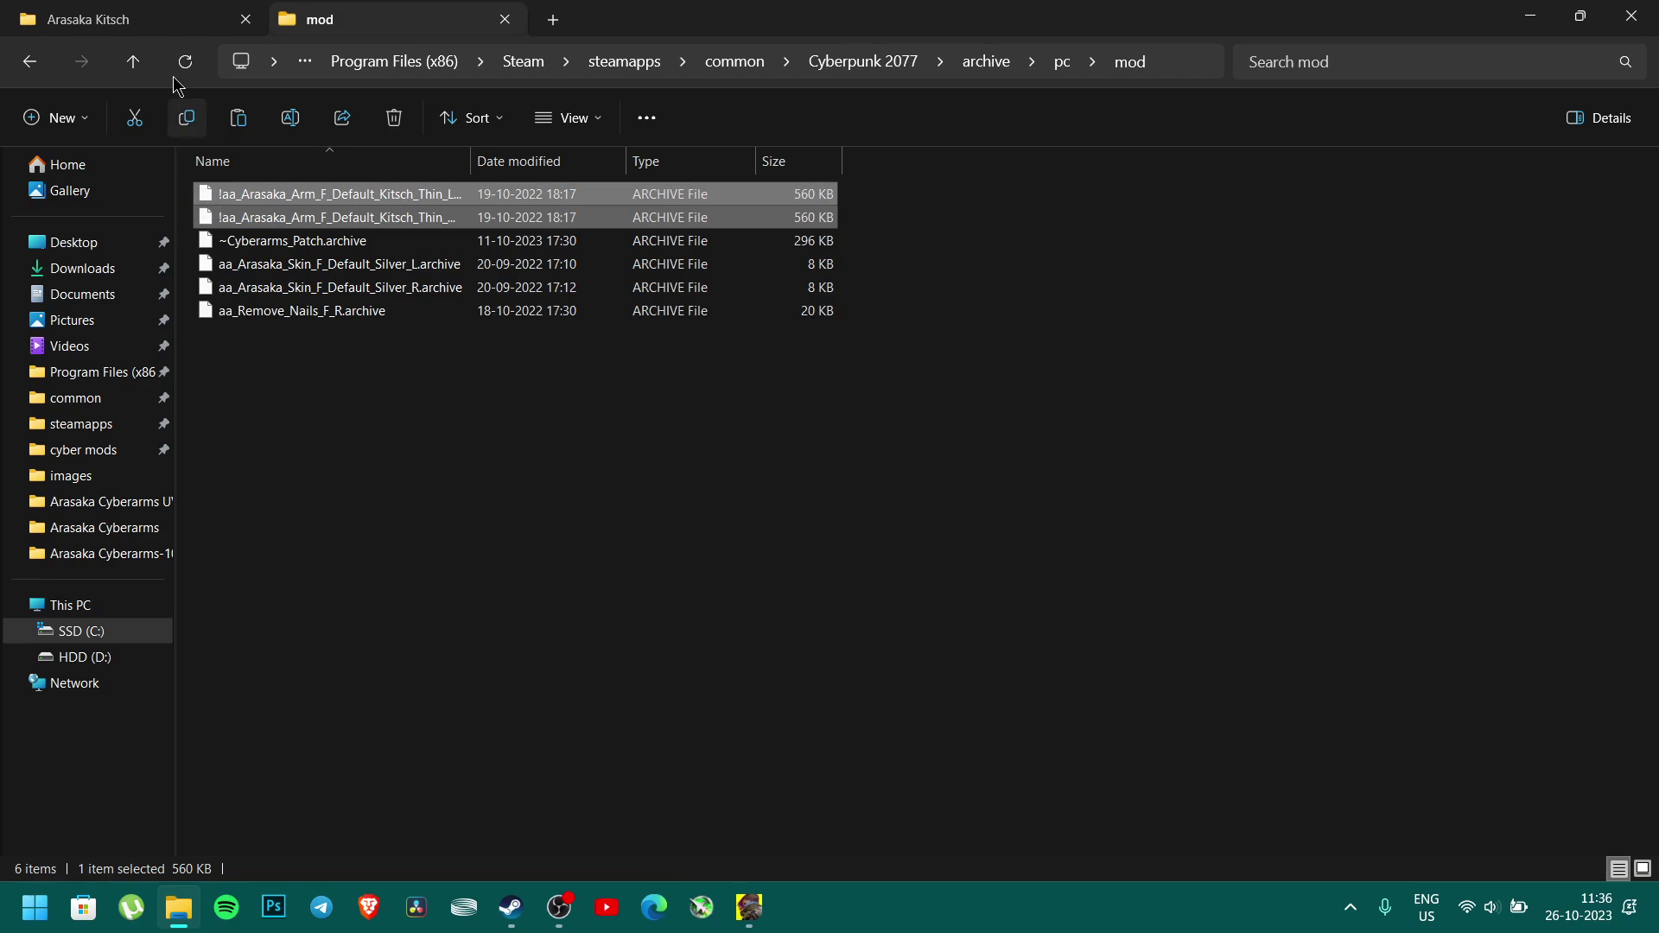
pyautogui.click(87, 19)
# Back out to Arasaka Cyberarms-1099, peek into Arasaka Skin Library, then open the images folder
pyautogui.click(21, 67)
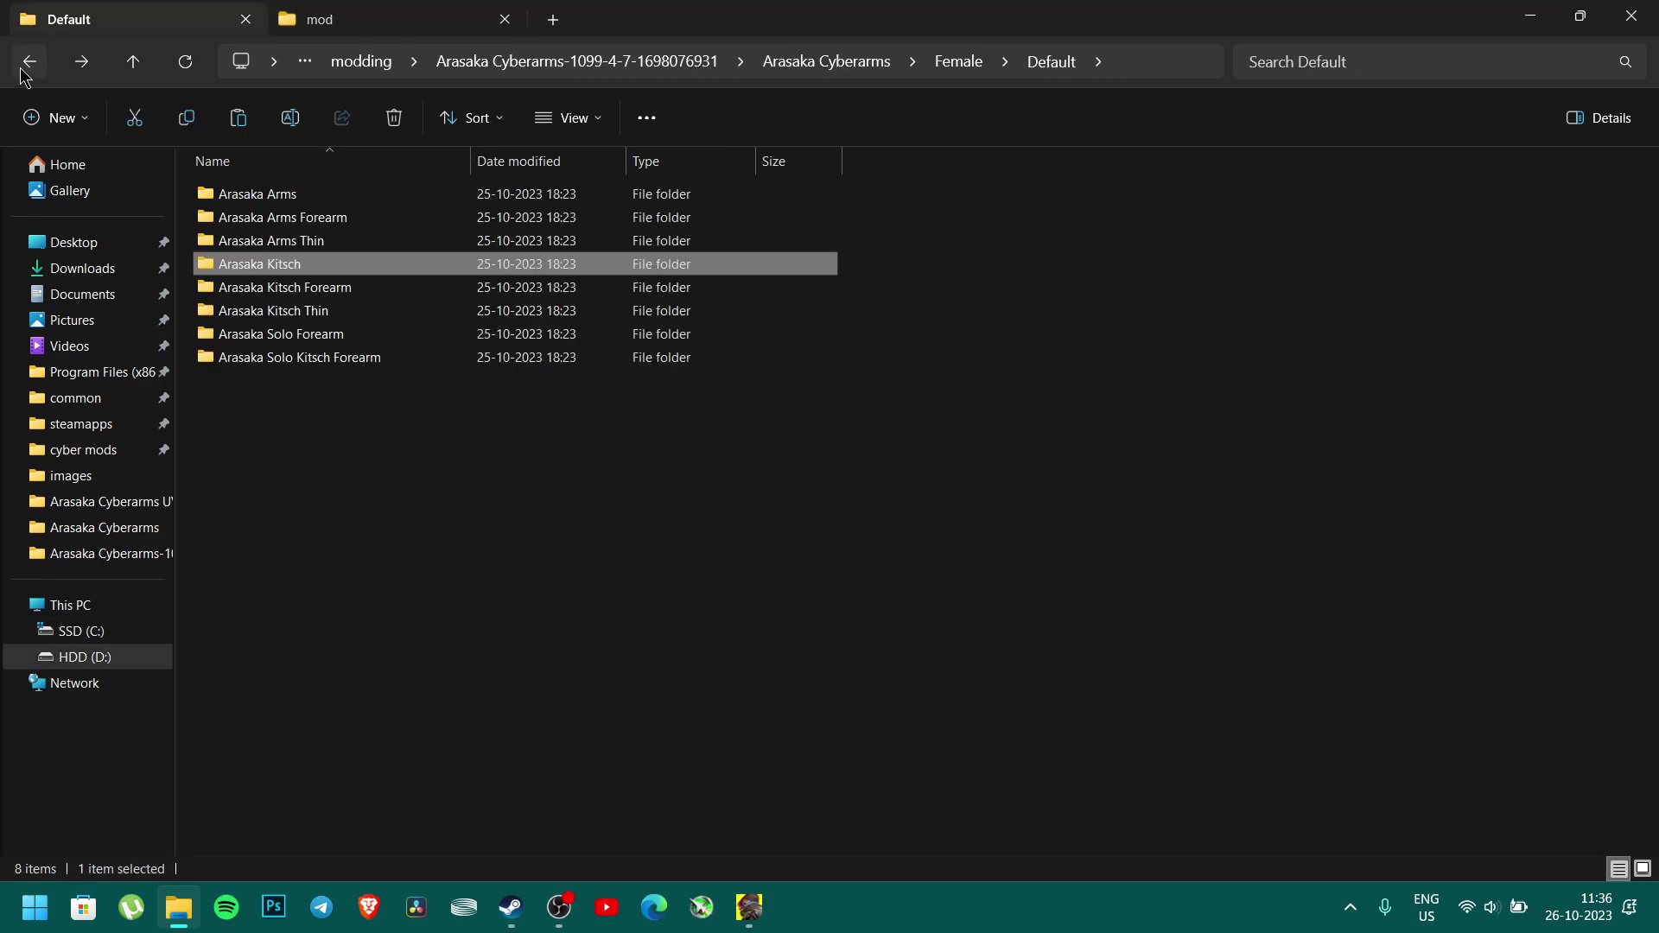
pyautogui.click(24, 68)
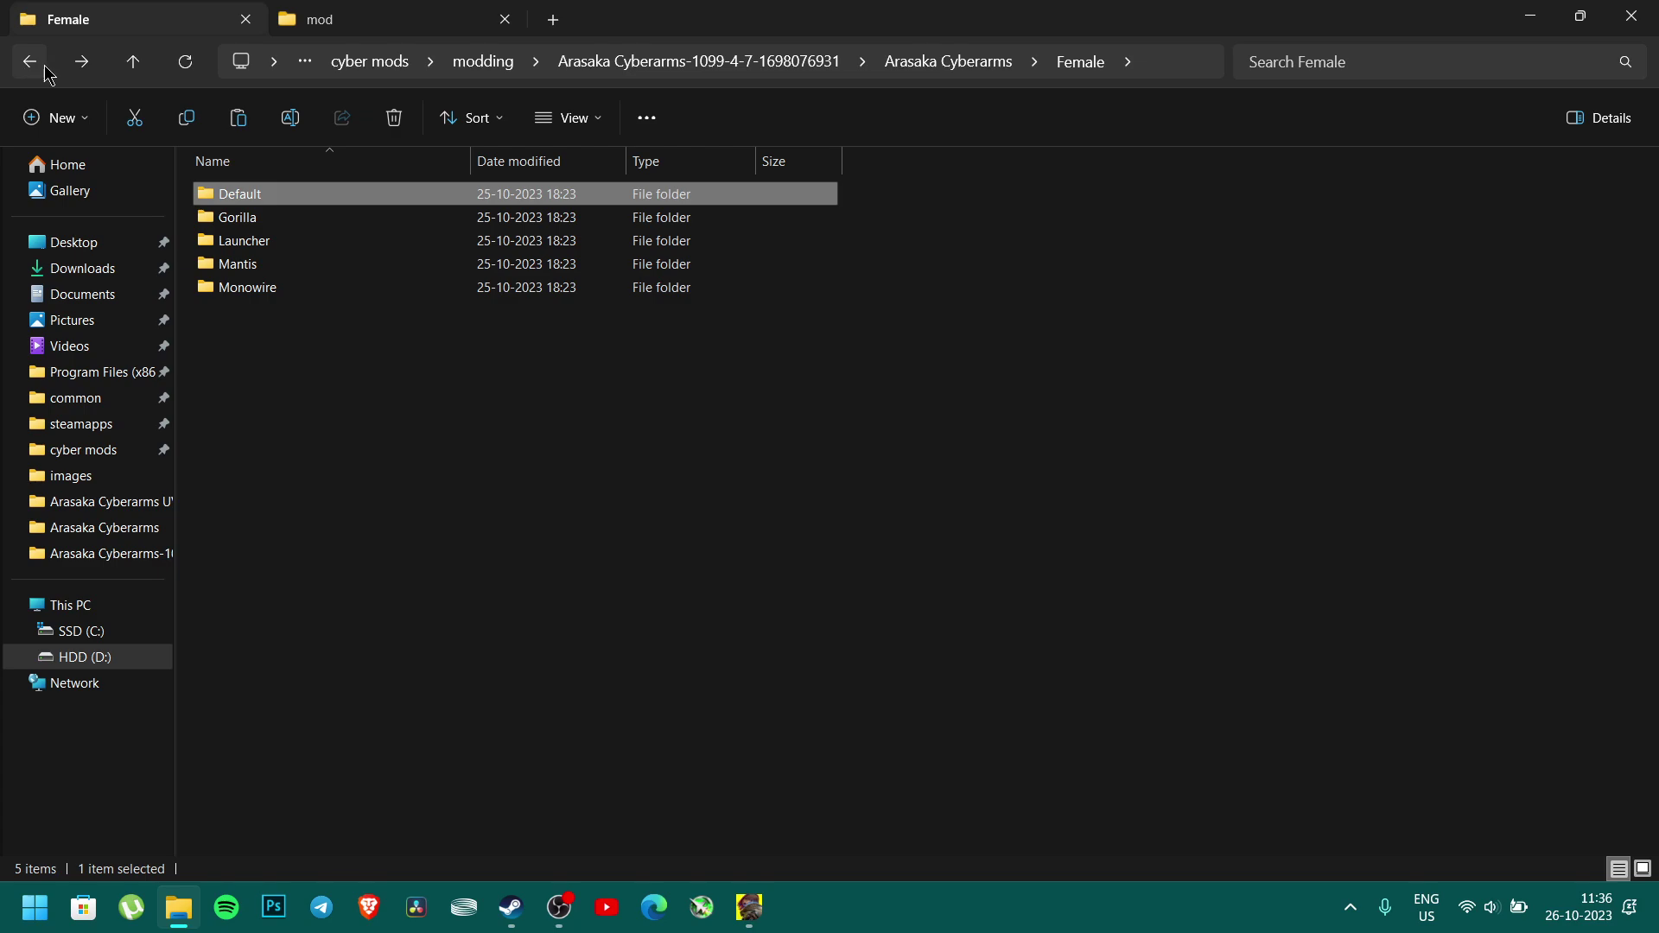
pyautogui.click(38, 70)
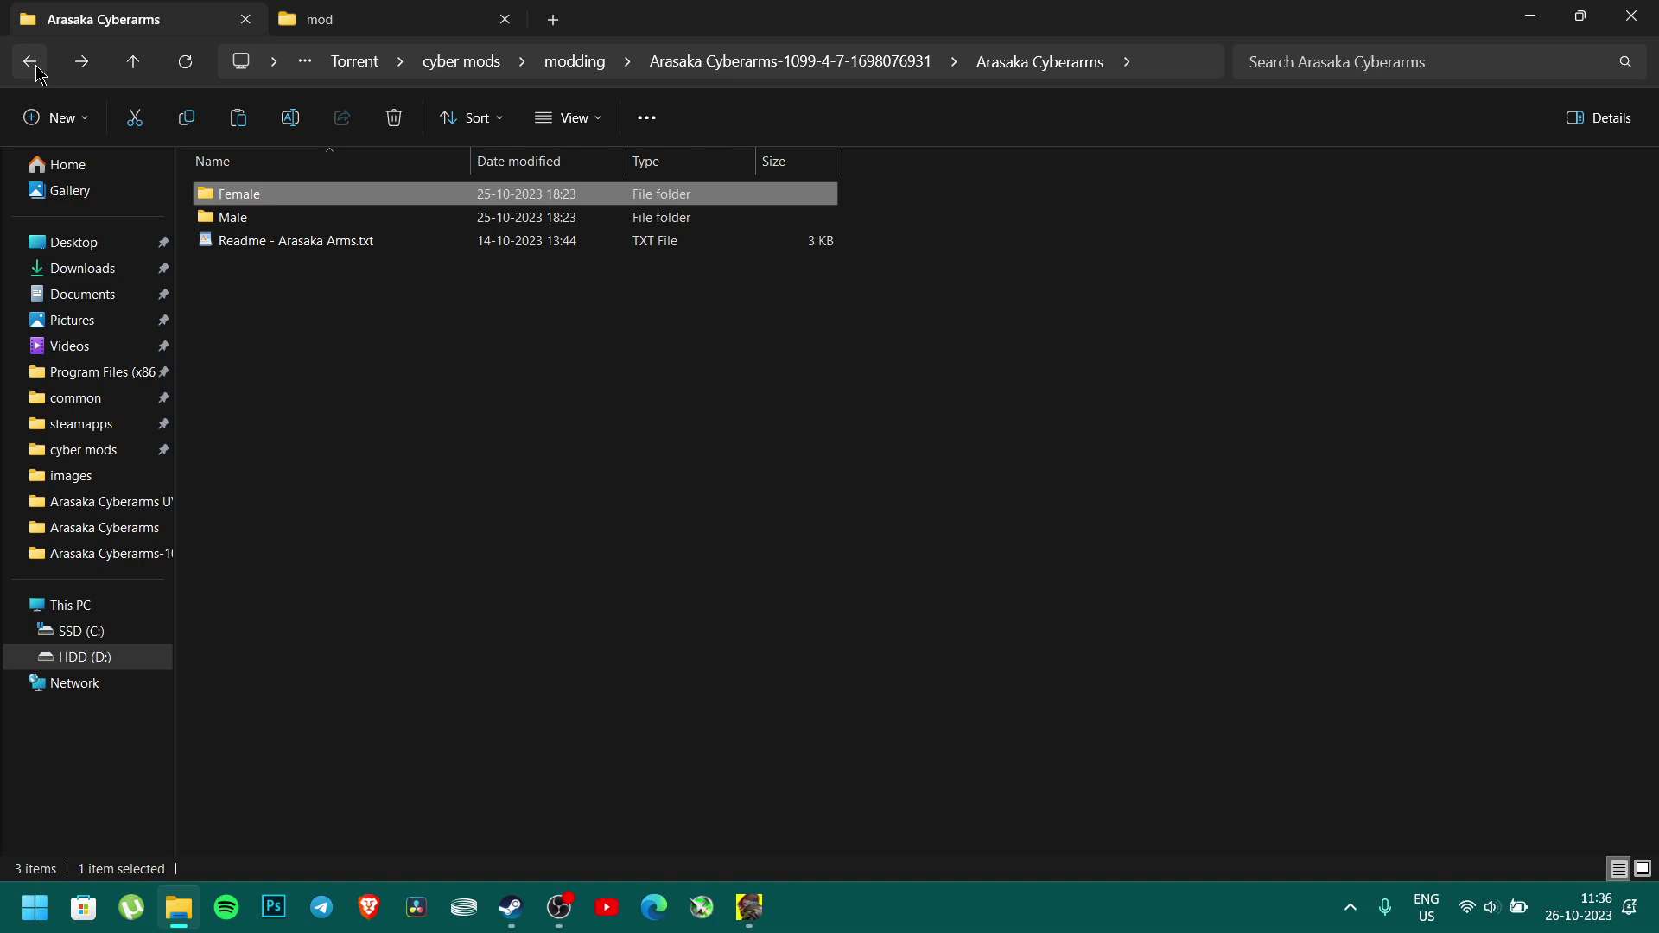
pyautogui.click(34, 69)
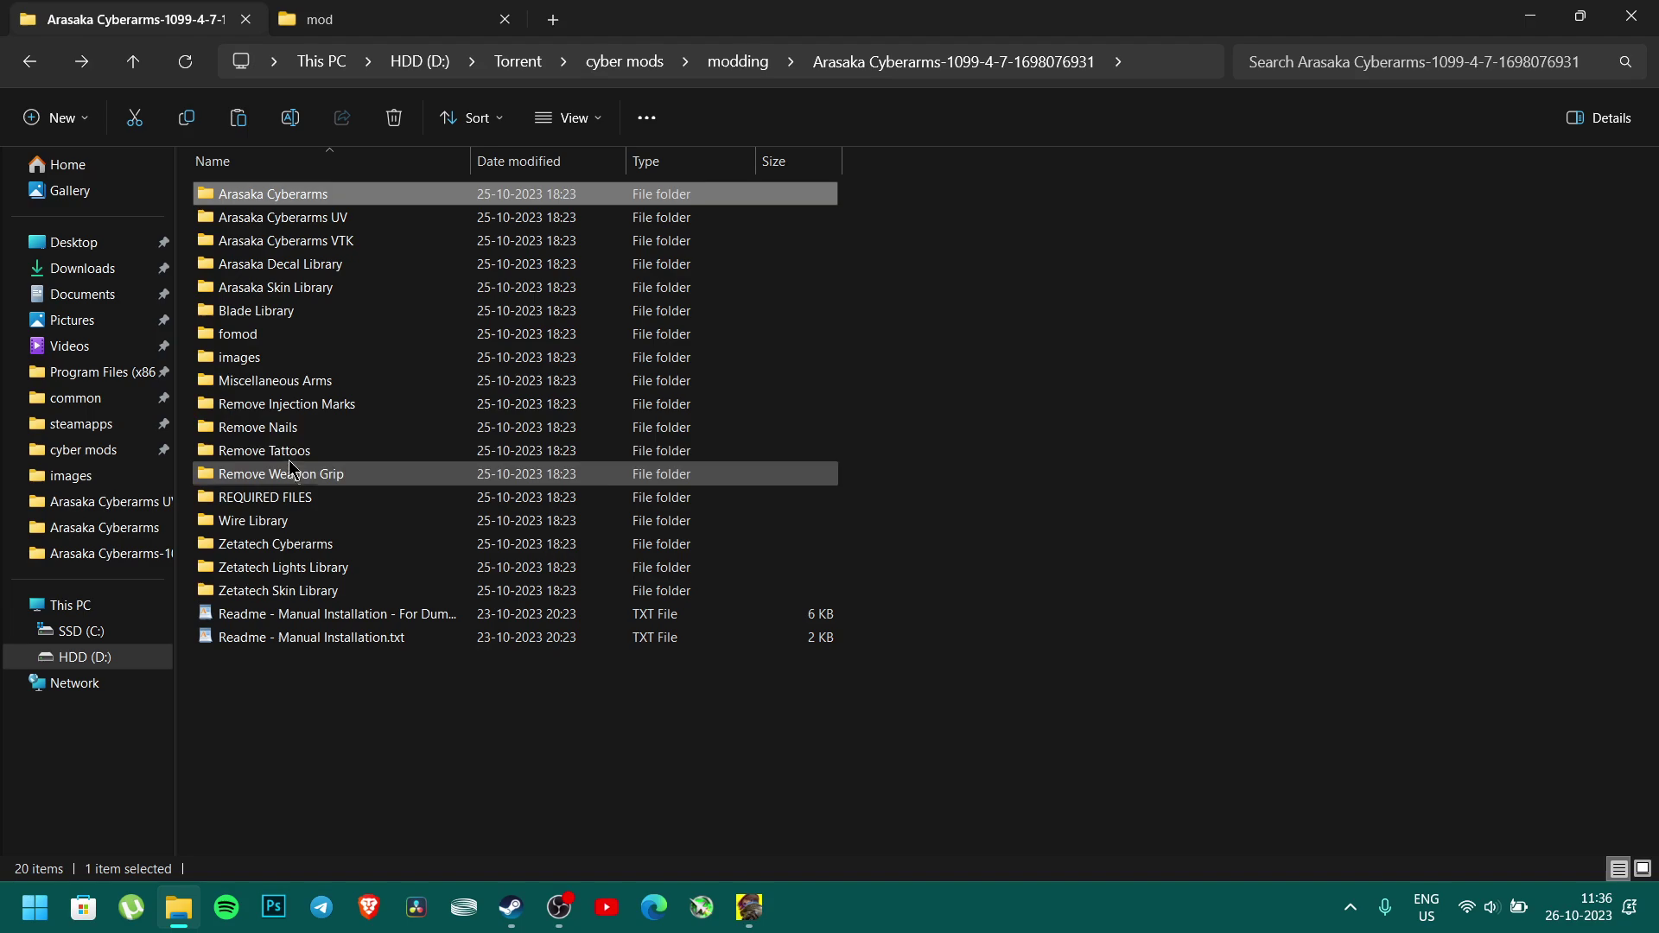
pyautogui.doubleClick(300, 290)
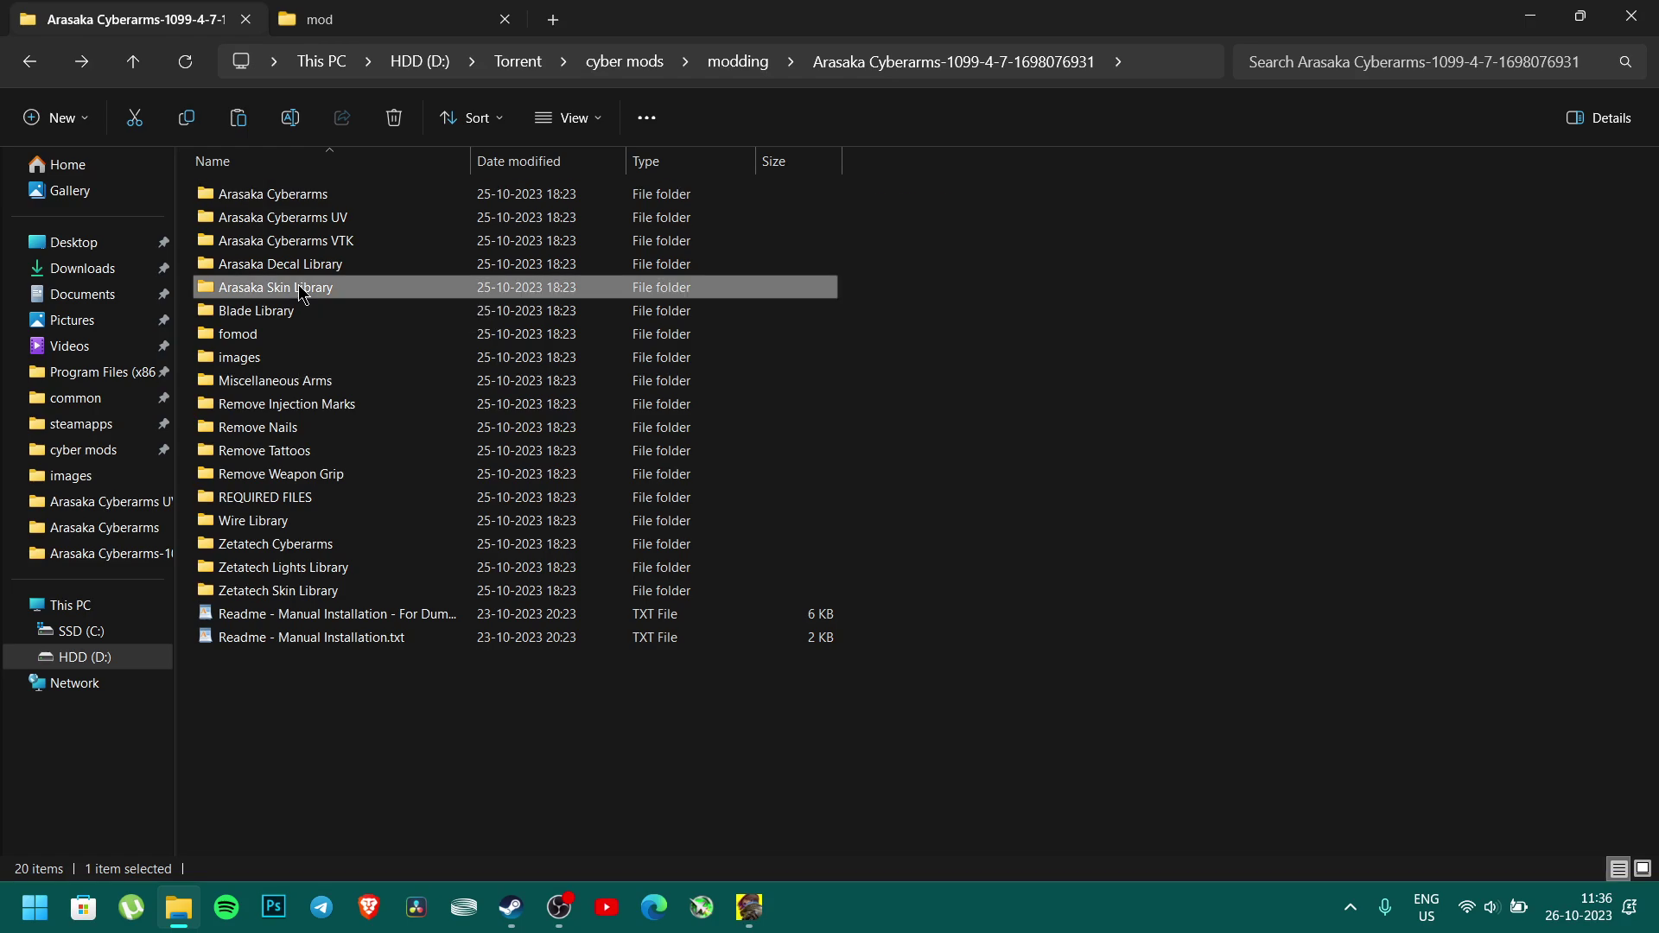
pyautogui.click(30, 61)
pyautogui.doubleClick(253, 358)
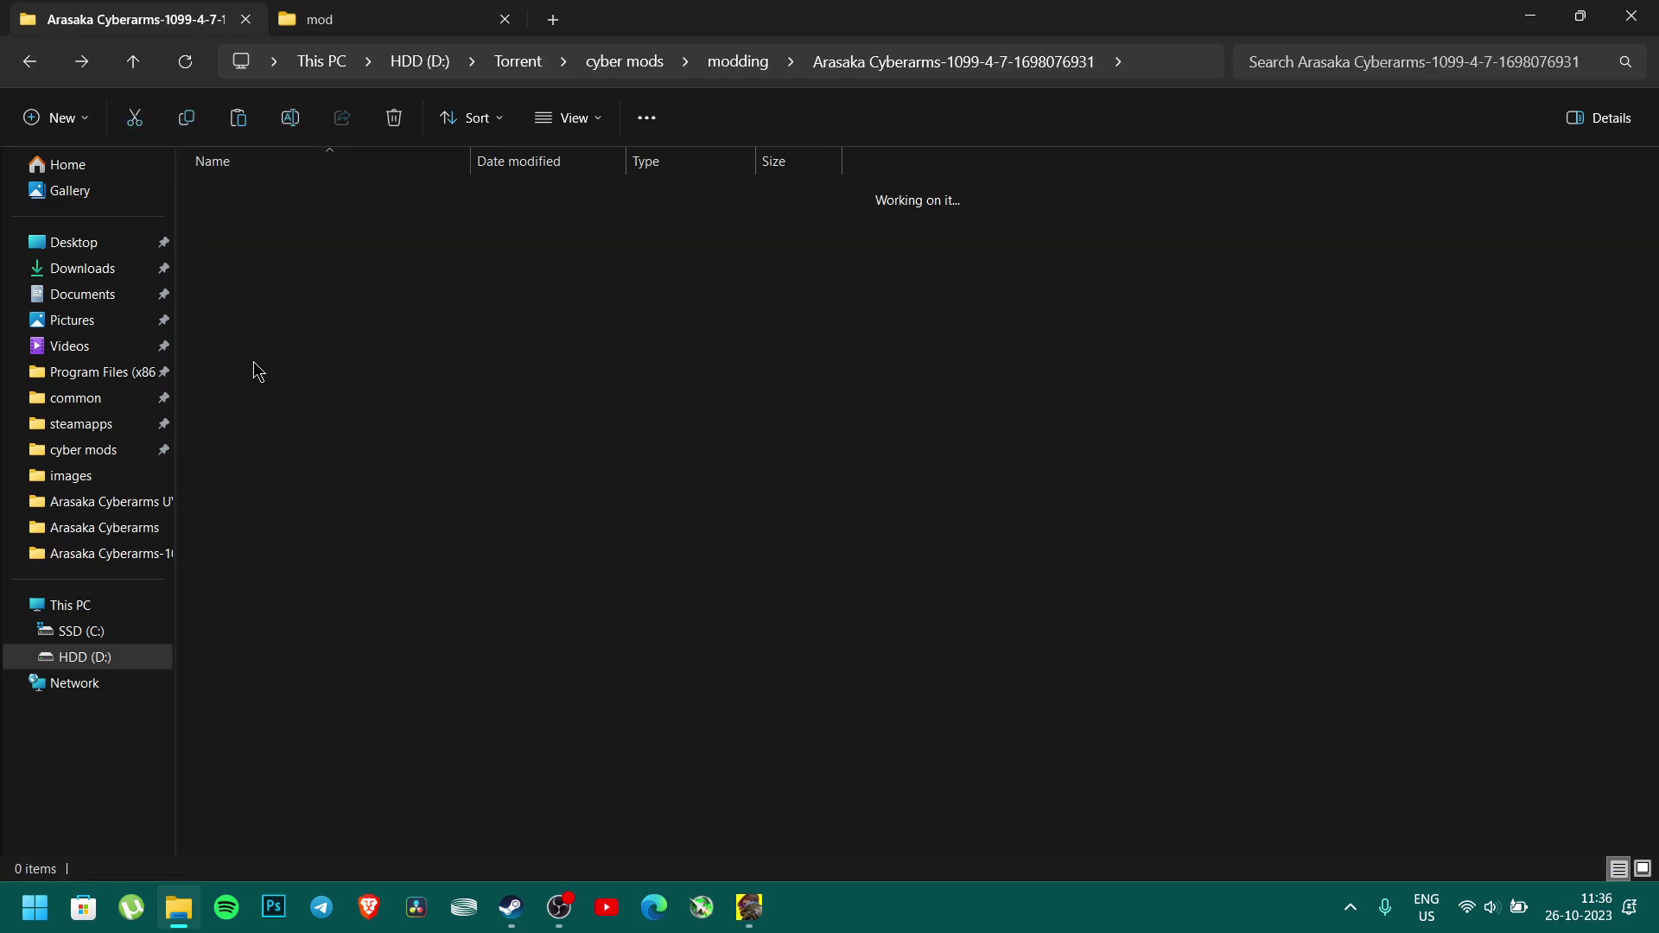
pyautogui.moveTo(238, 804); pyautogui.dragTo(1581, 160)
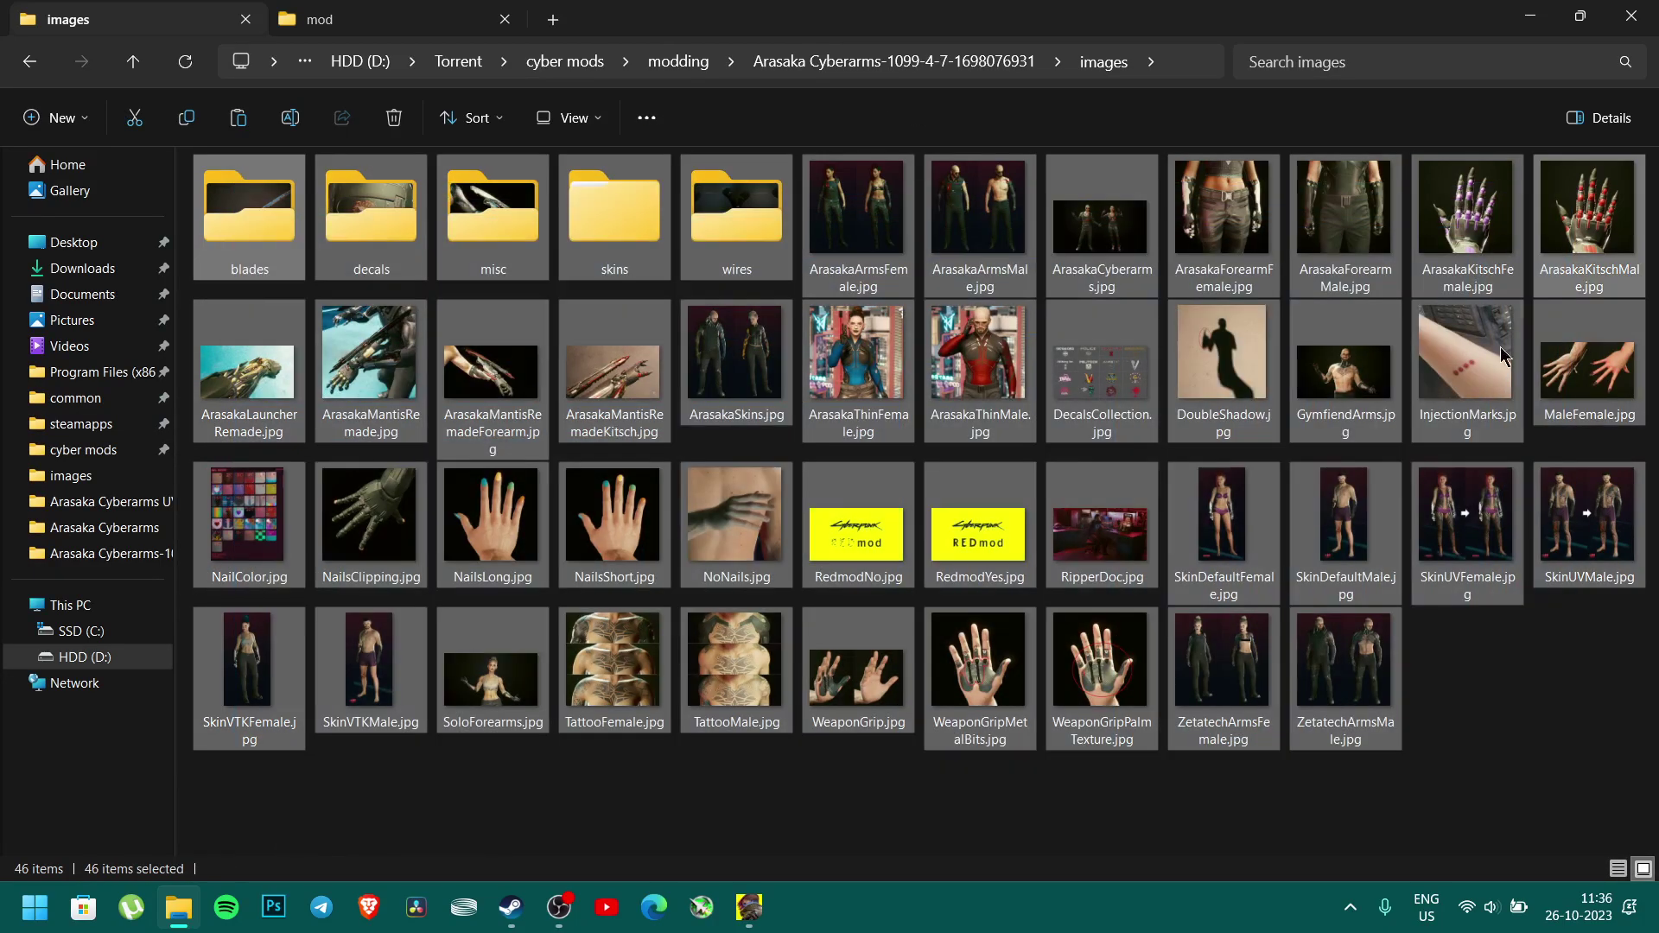
# Look over the ArasakaLauncherRemade and ArasakaMantisRemade preview images
pyautogui.click(925, 808)
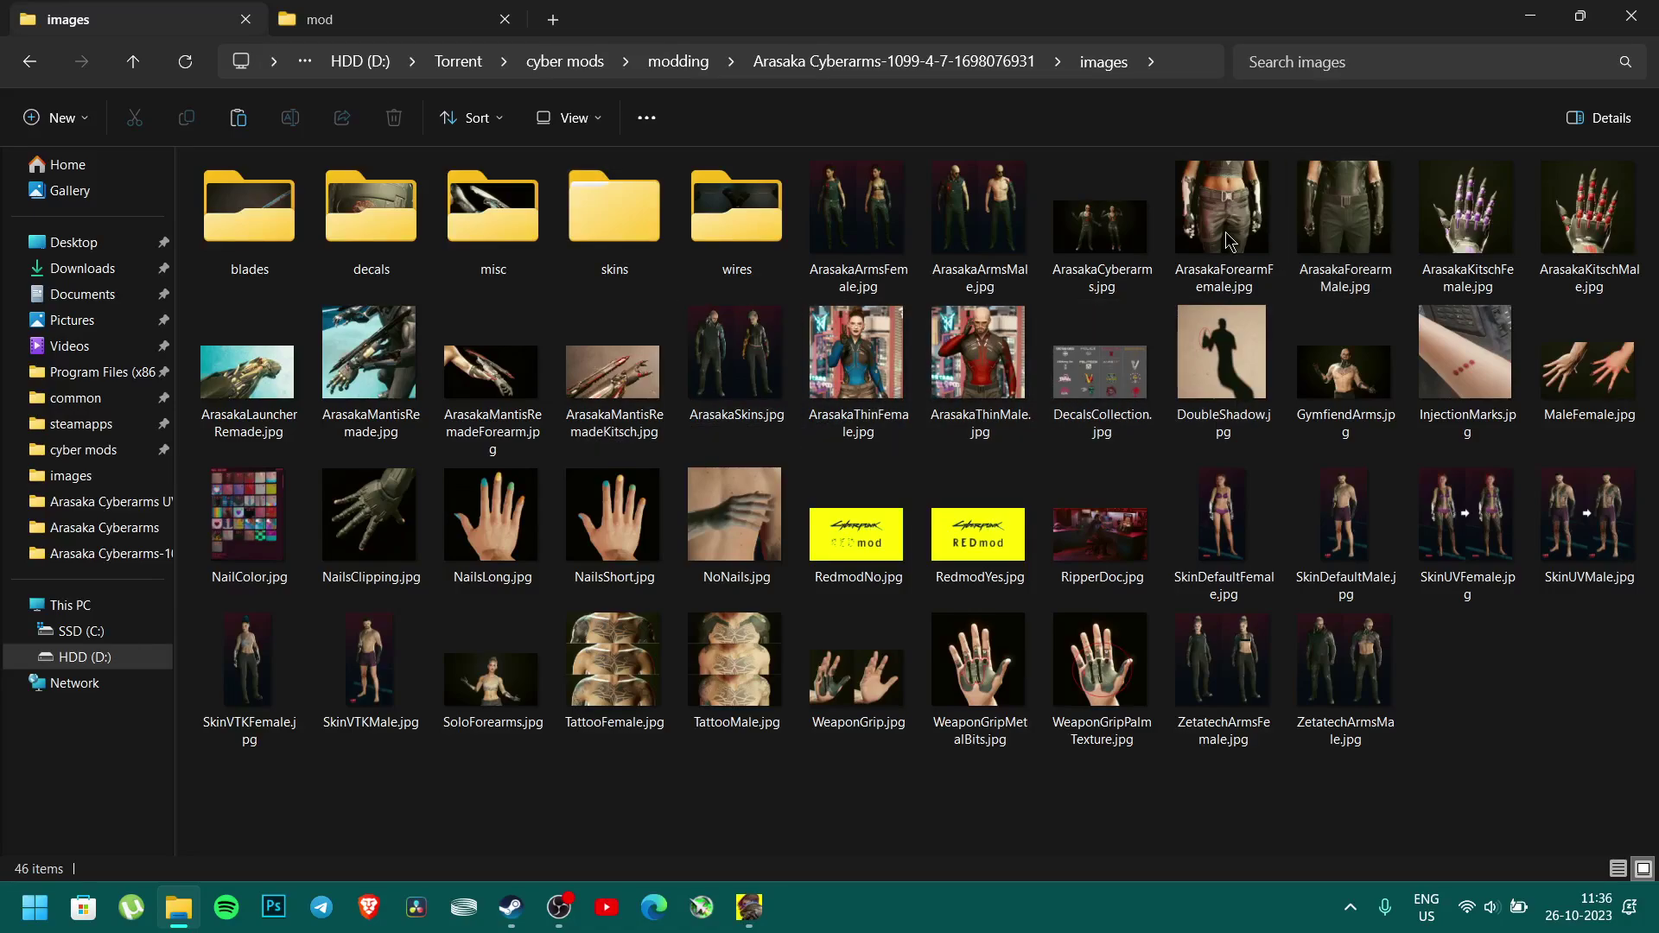
pyautogui.click(240, 432)
pyautogui.click(354, 420)
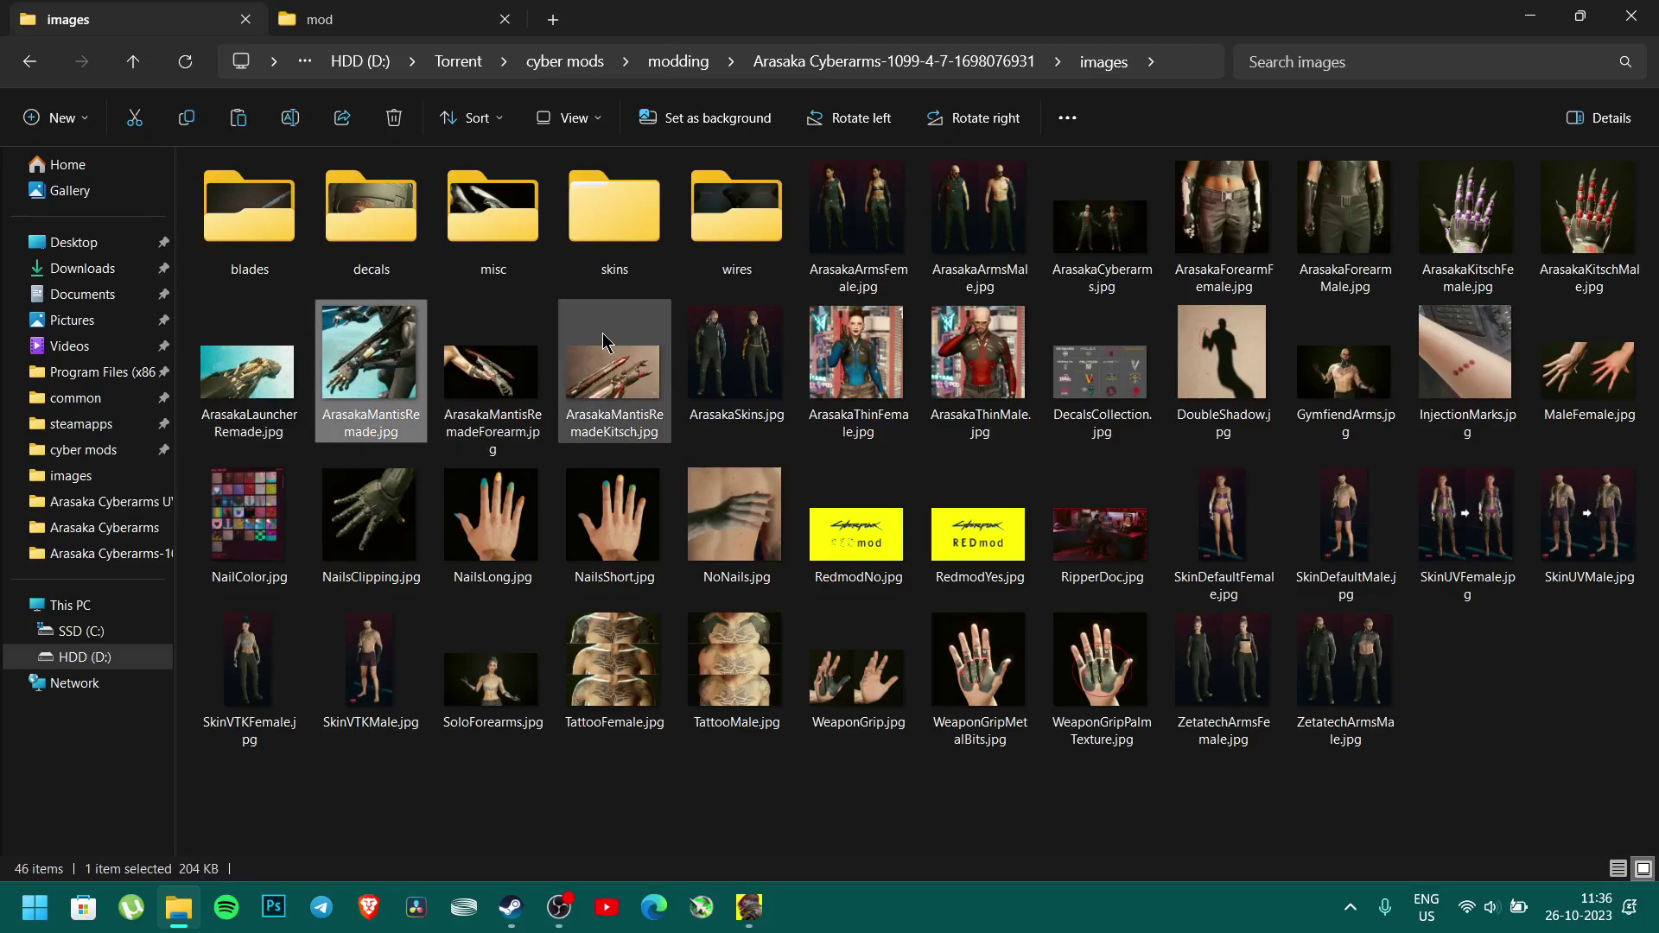
pyautogui.click(1442, 679)
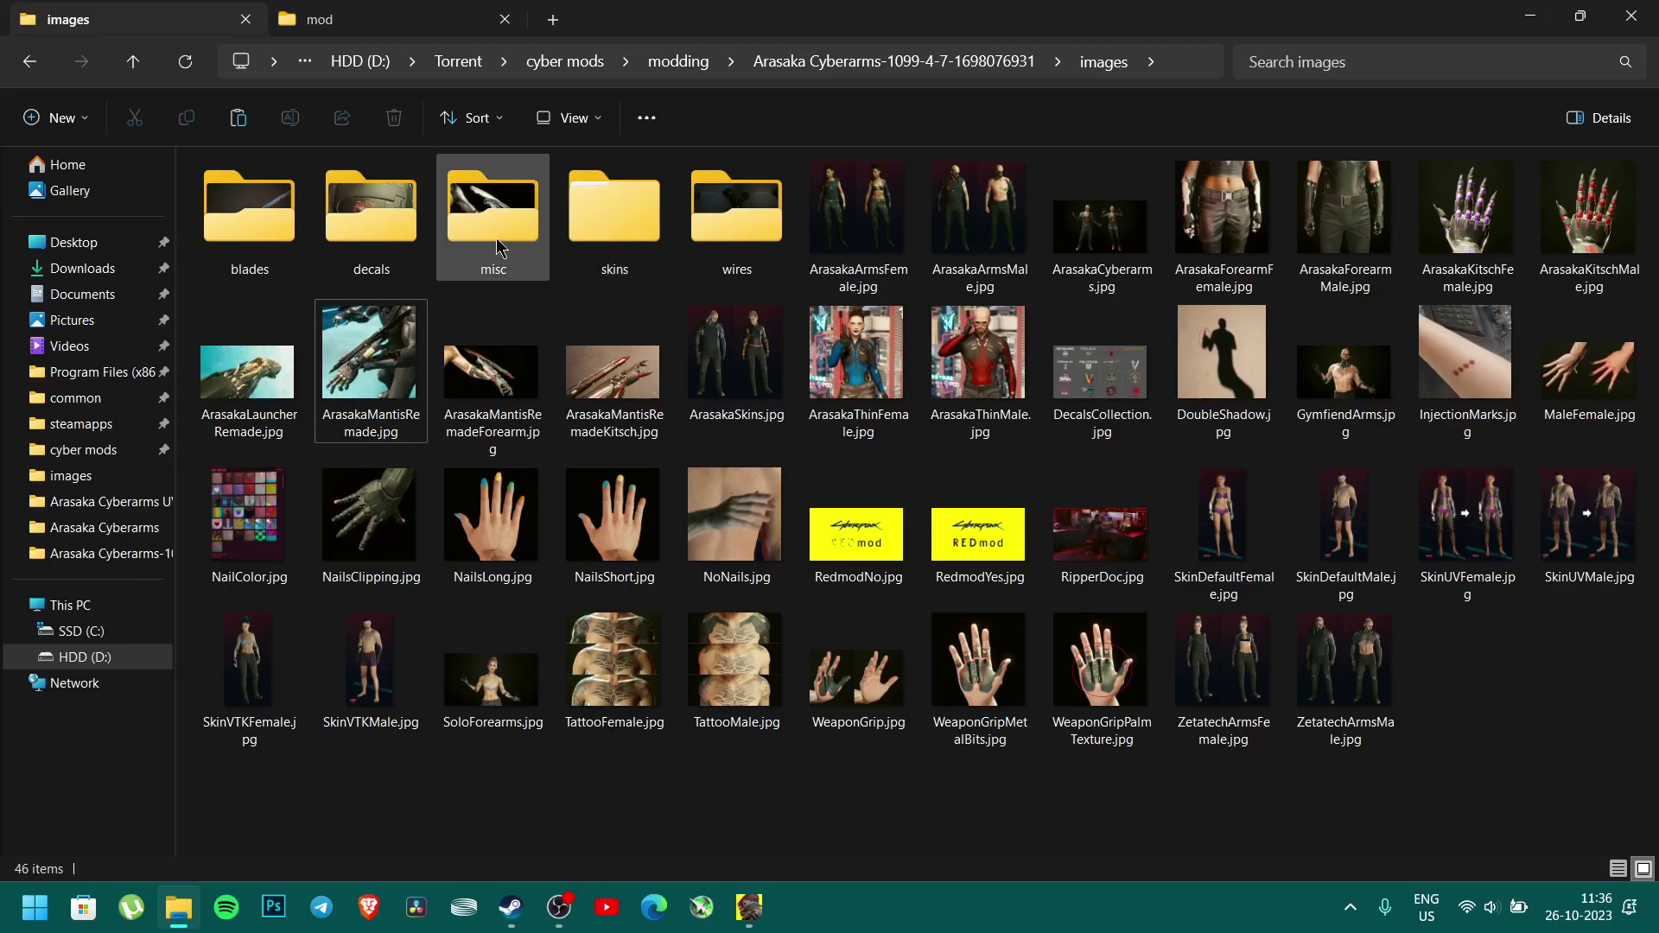
# Open skins\arasaka and view the Silver.jpg skin preview full-size
pyautogui.doubleClick(599, 230)
pyautogui.doubleClick(345, 191)
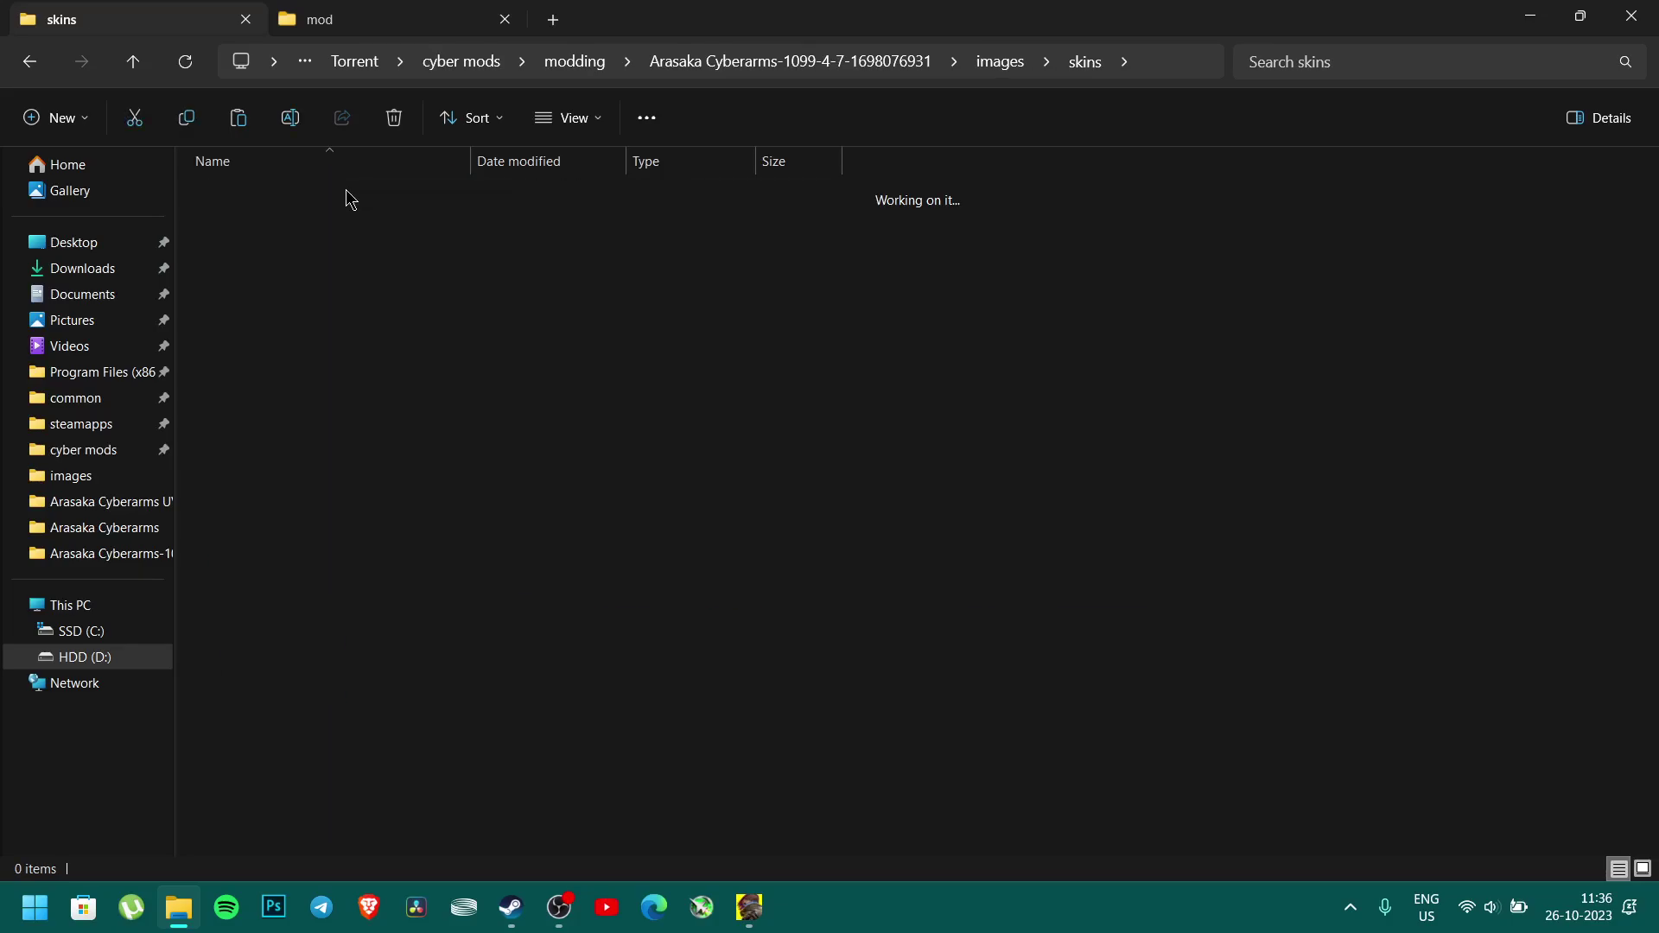
pyautogui.moveTo(259, 620); pyautogui.dragTo(1625, 173)
pyautogui.click(1158, 529)
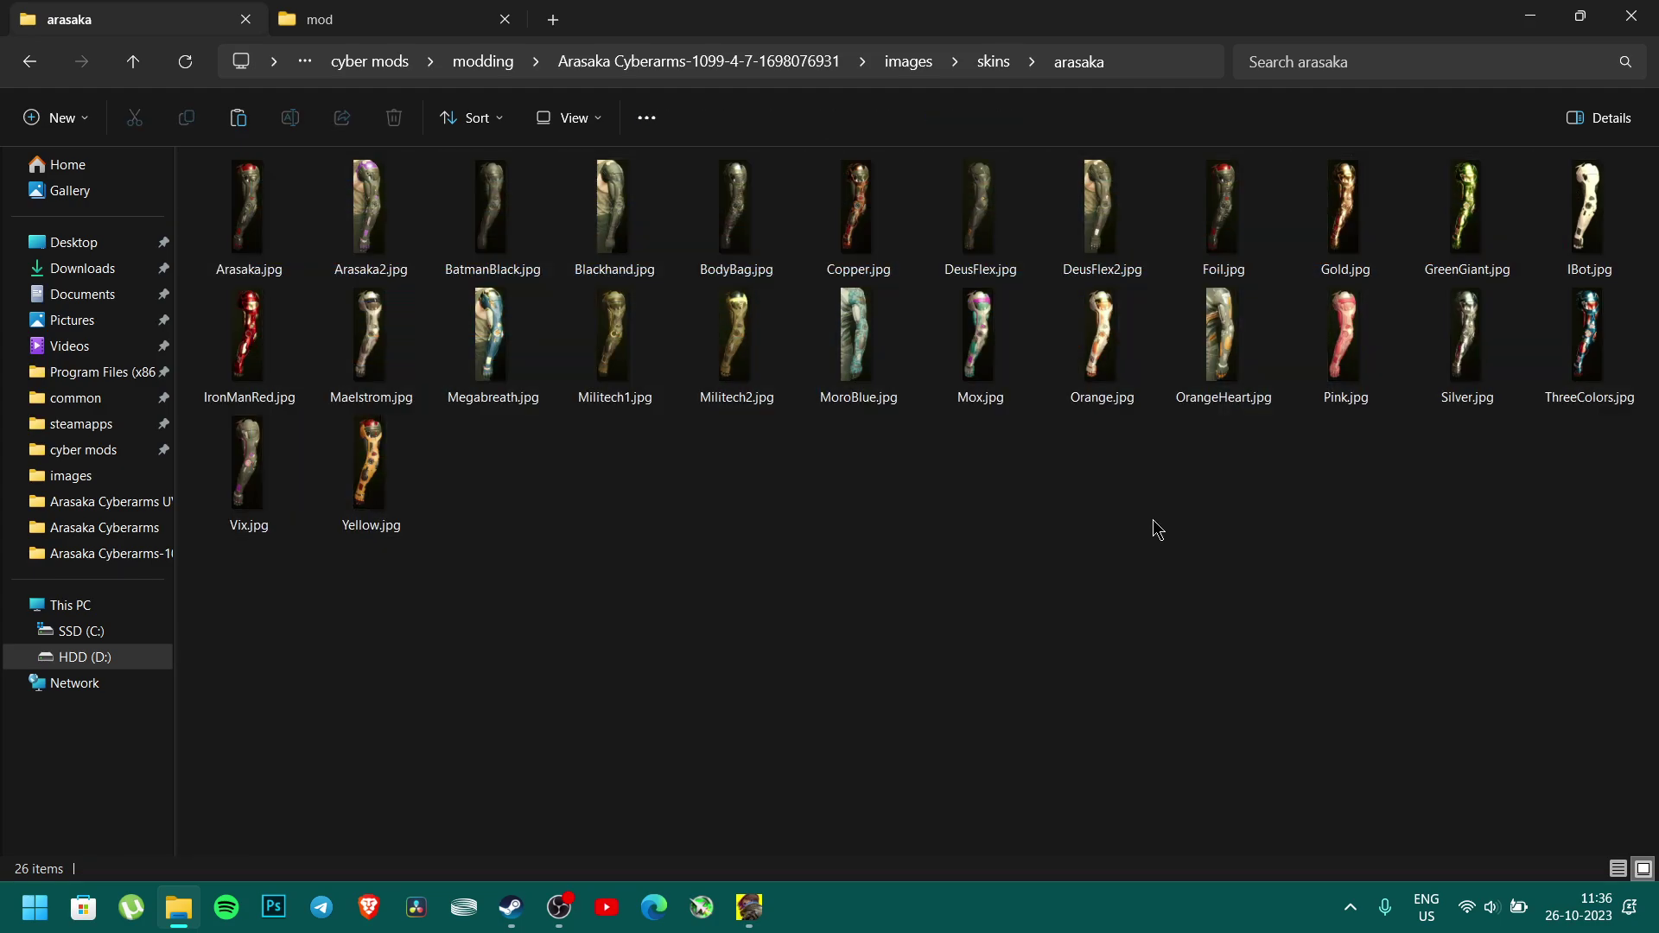
pyautogui.doubleClick(1454, 405)
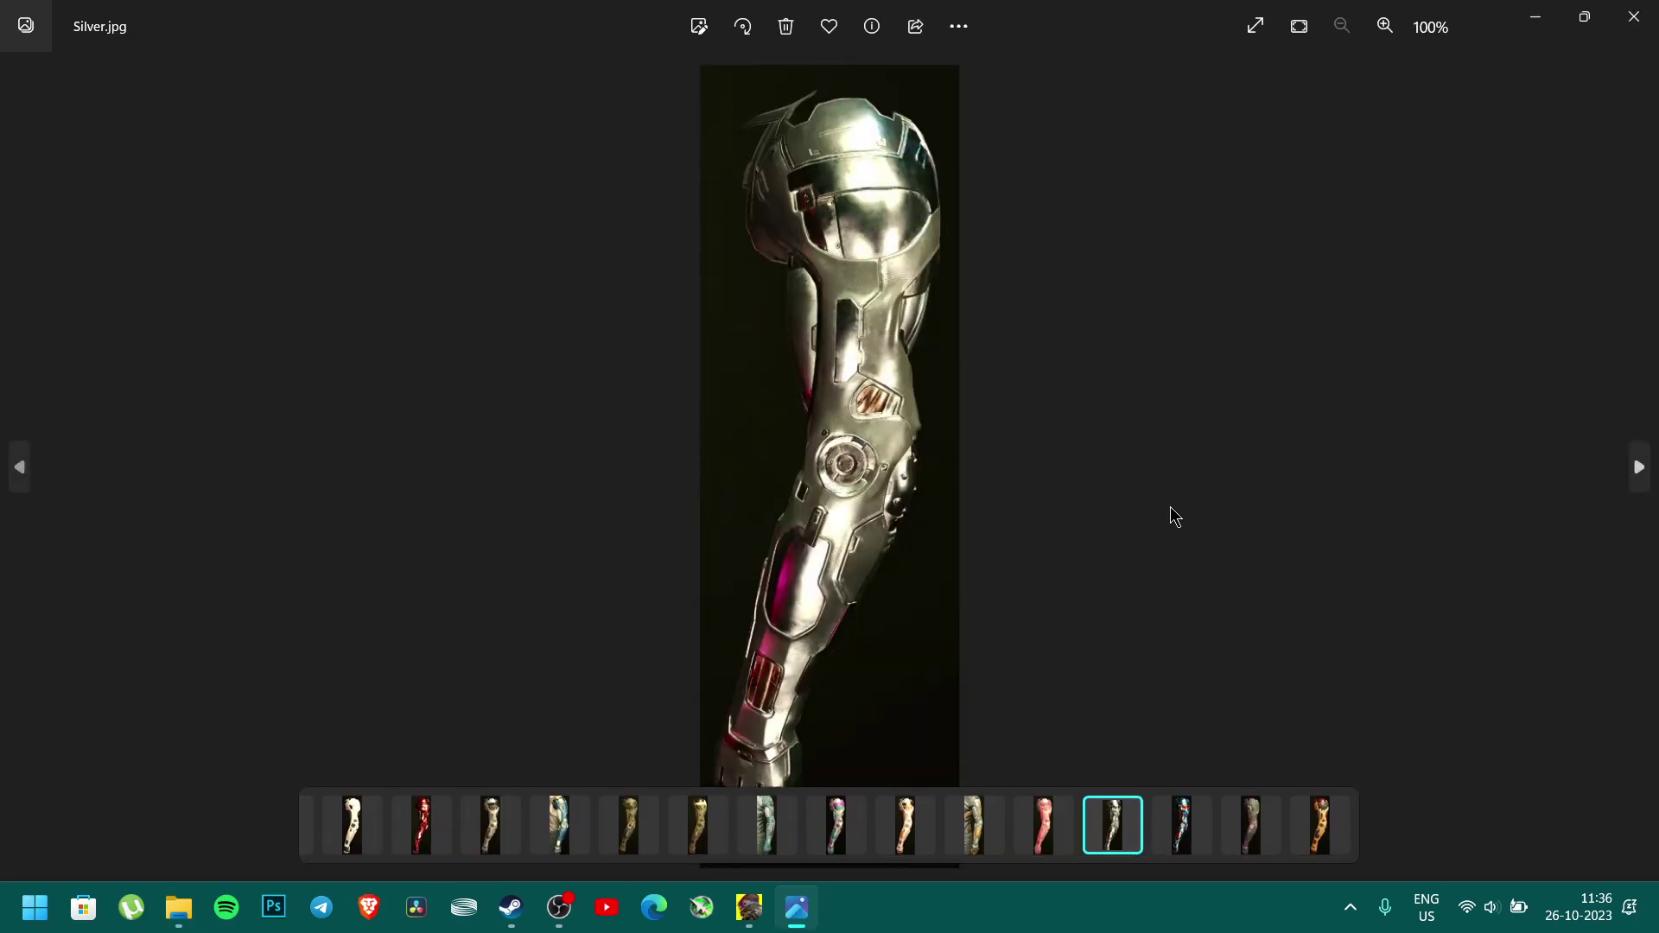
# Compare the BatmanBlack and Copper skin previews in Photos
pyautogui.click(1634, 16)
pyautogui.click(488, 227)
pyautogui.doubleClick(488, 227)
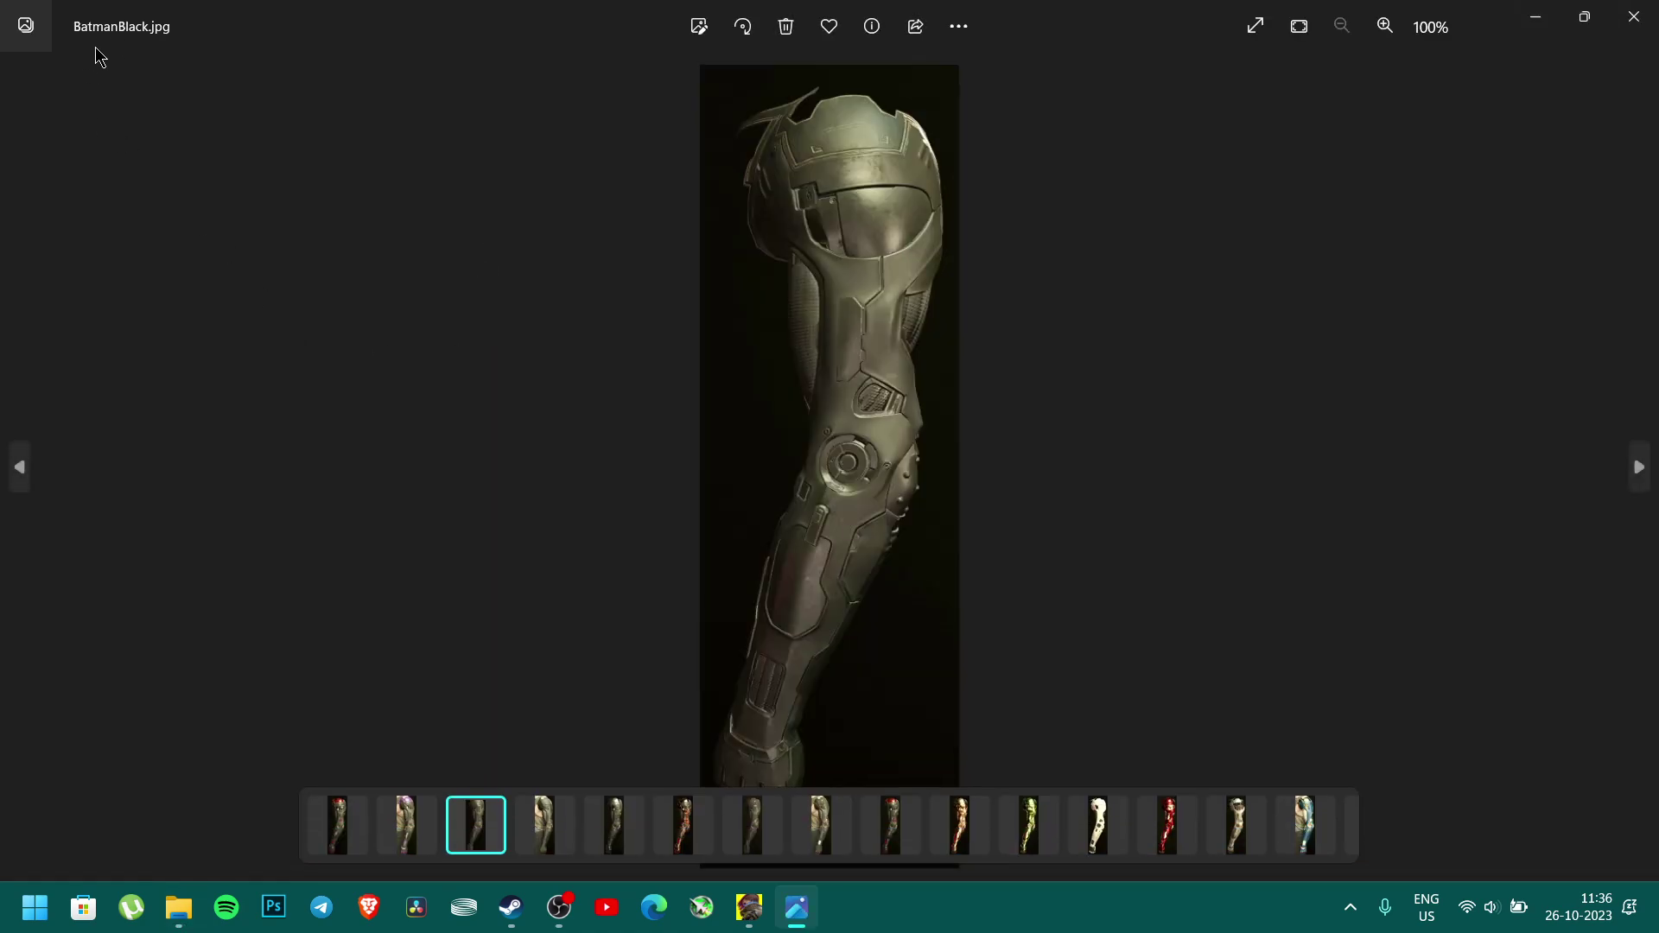
pyautogui.press('Right')
pyautogui.press('Right')
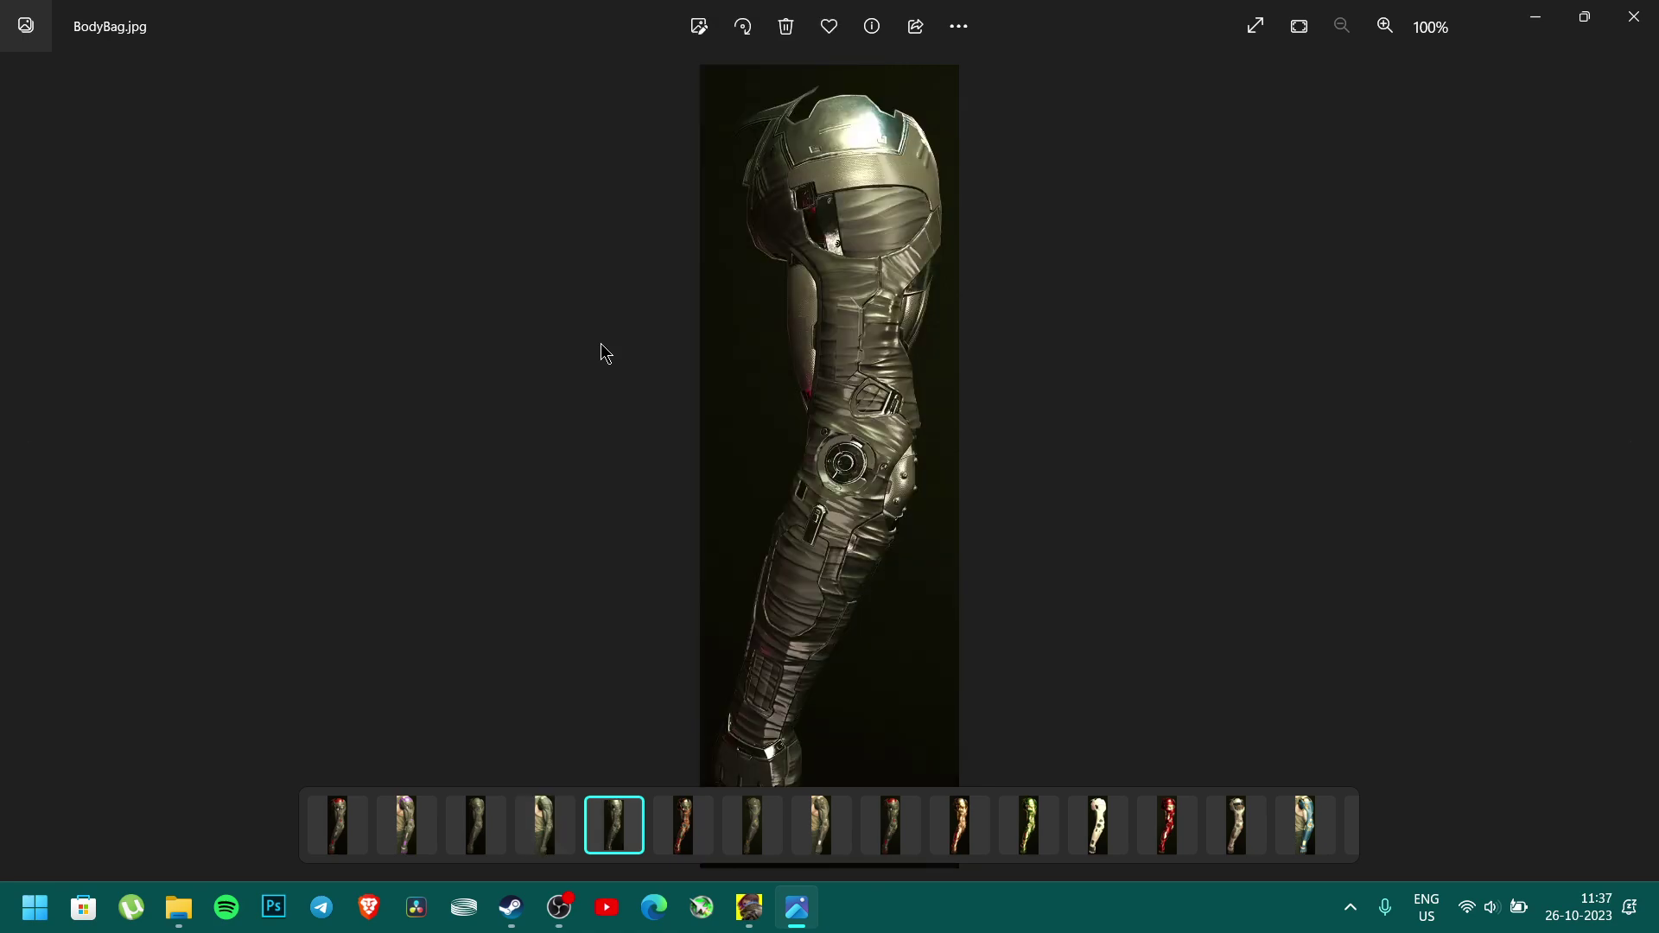
pyautogui.click(687, 843)
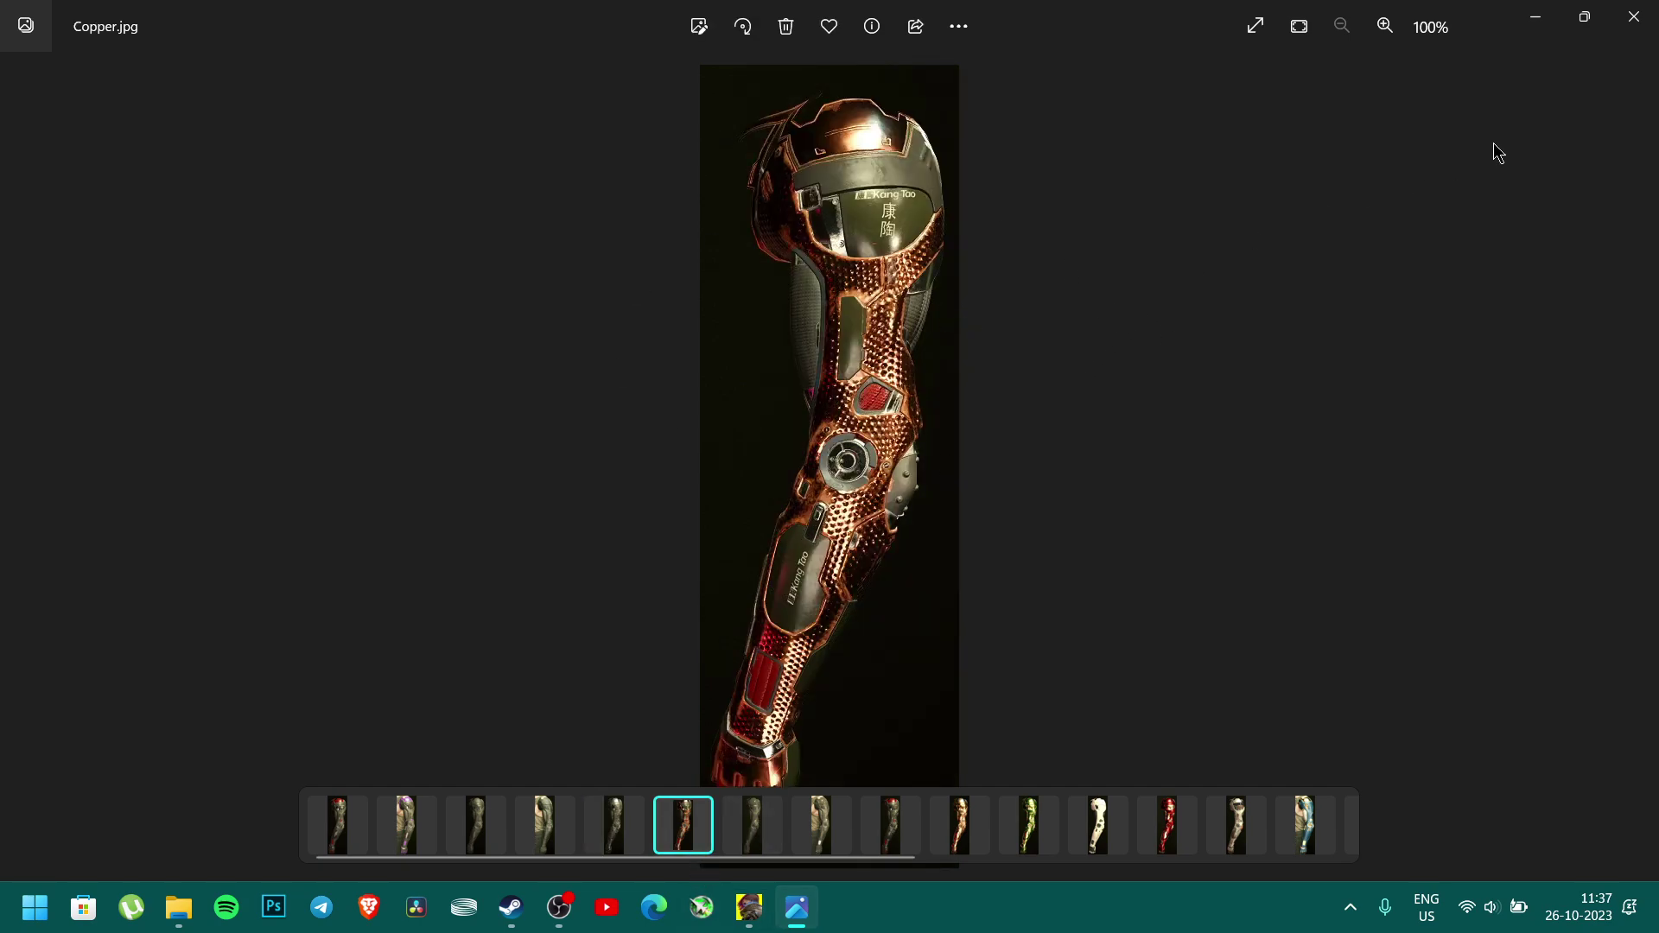
pyautogui.click(1634, 18)
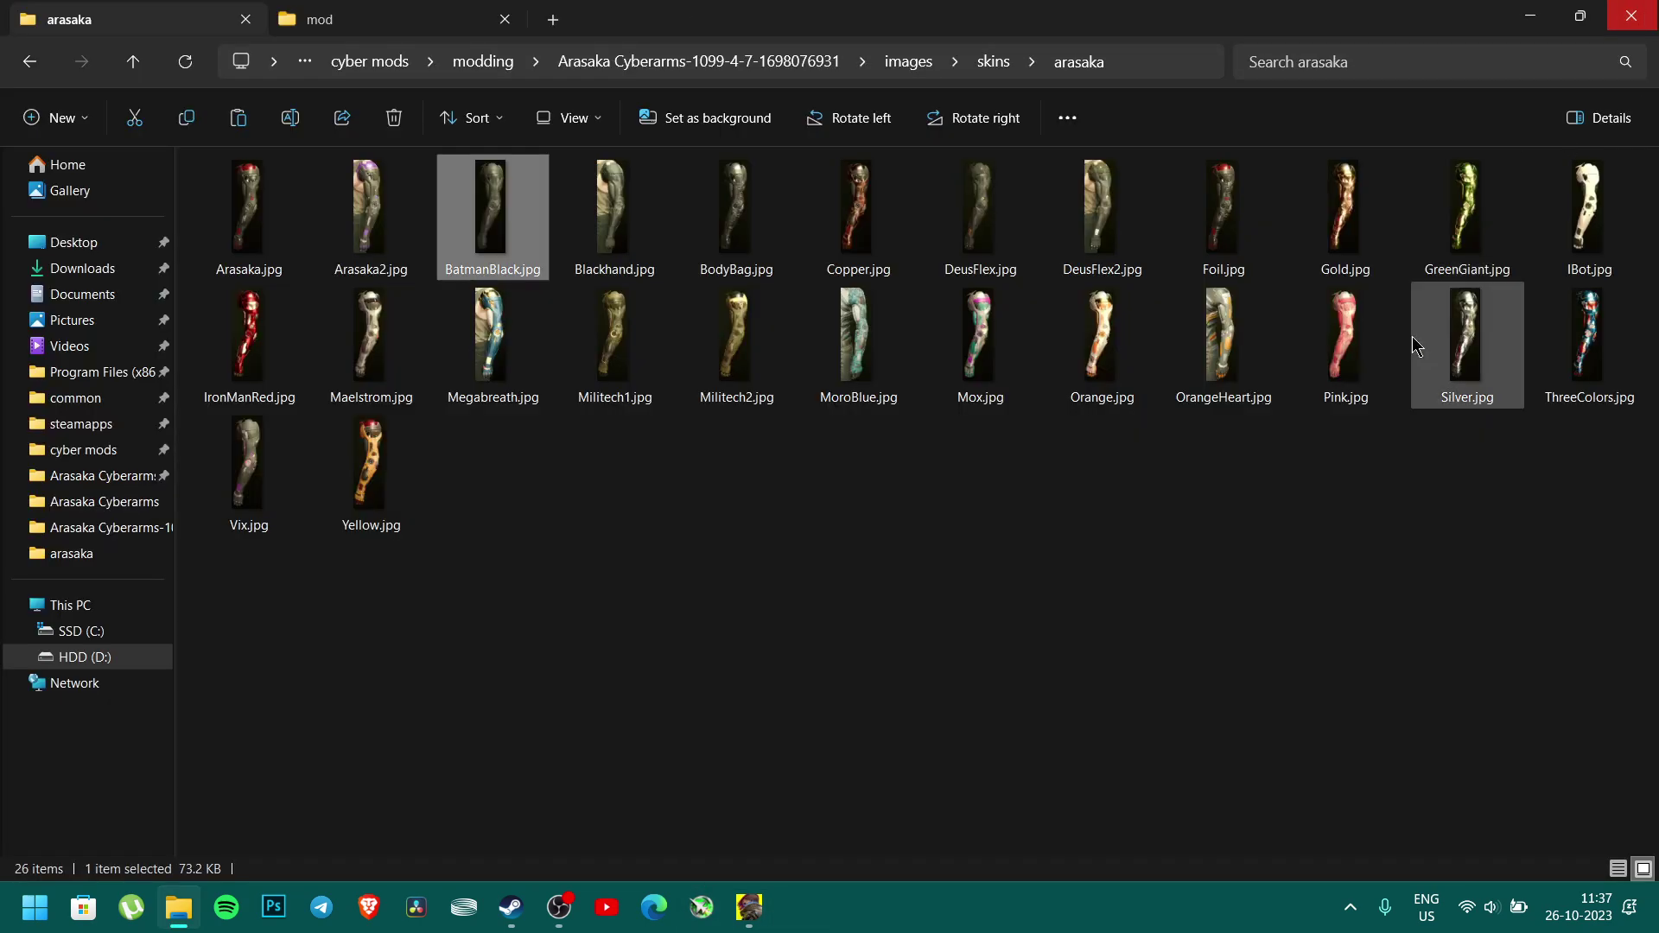
# Reopen Silver.jpg, close Photos and go back to images\skins
pyautogui.doubleClick(1466, 386)
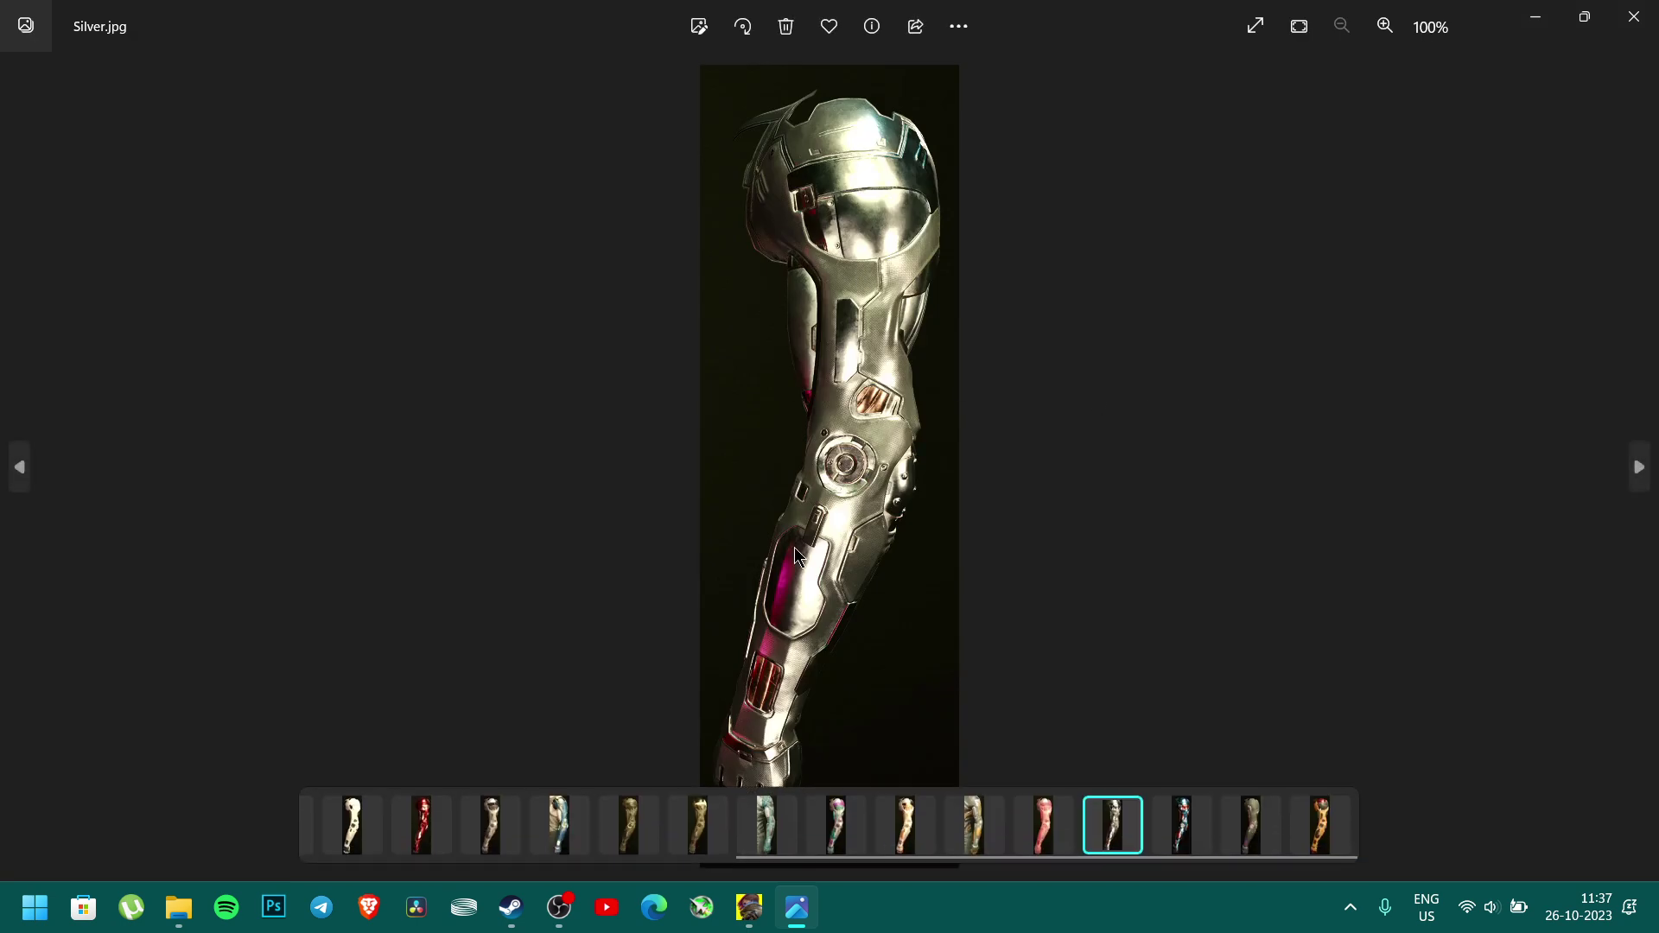
pyautogui.click(1634, 18)
pyautogui.click(30, 62)
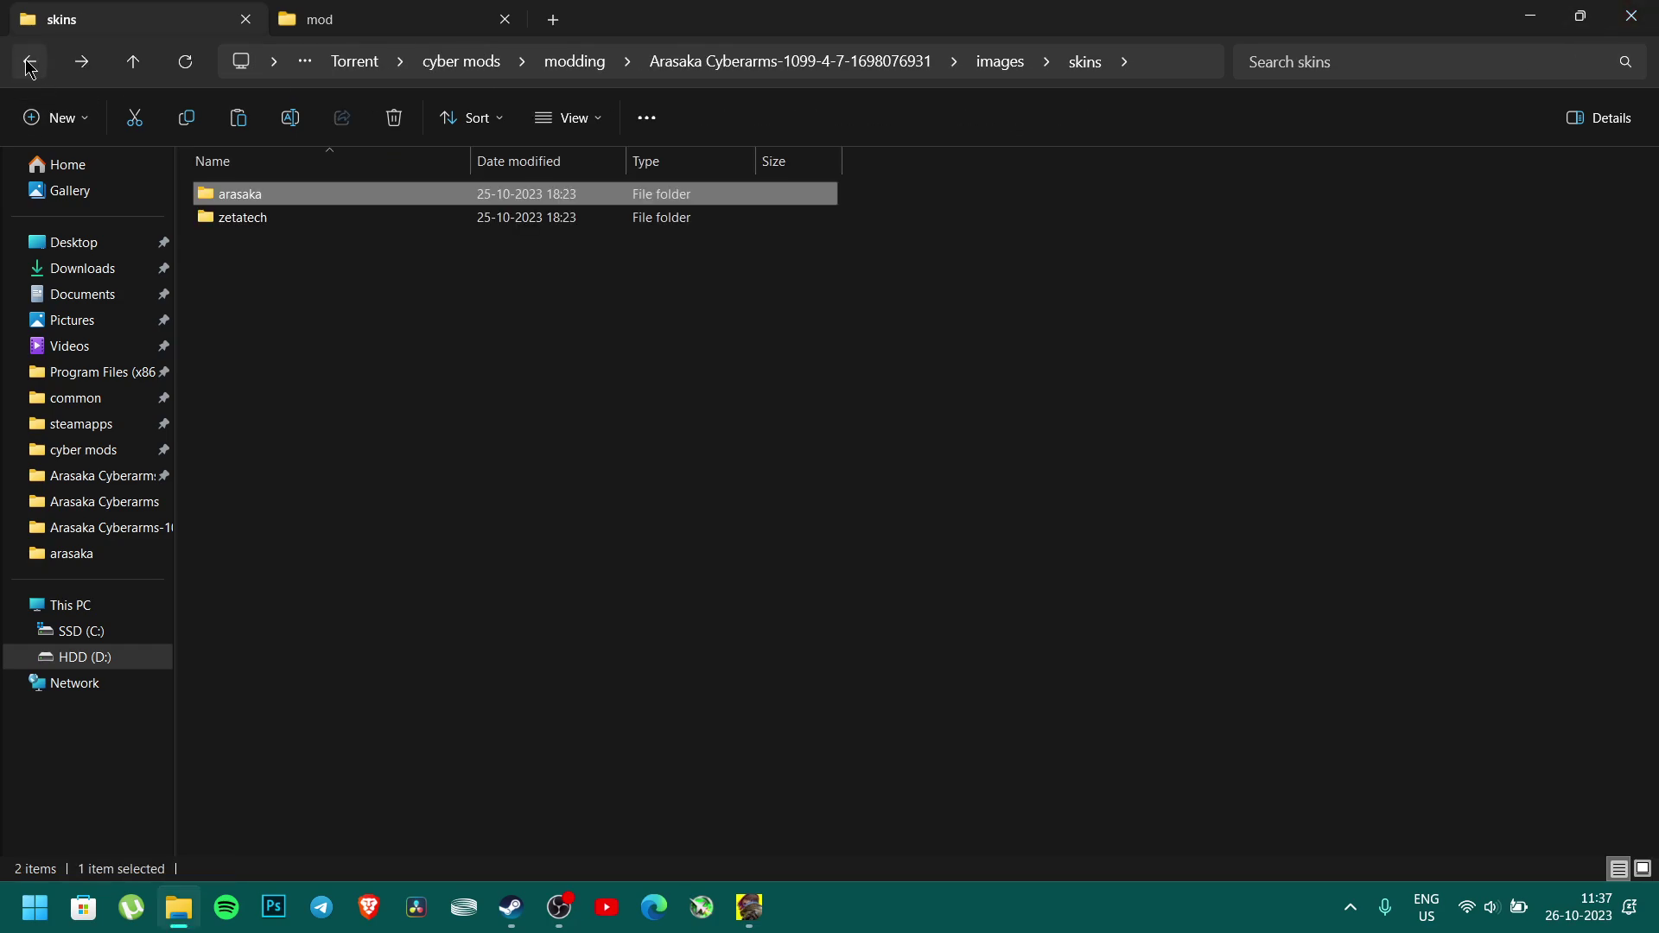
# Return to the mod root and reopen Arasaka Cyberarms > Female > Default > Arasaka Kitsch
pyautogui.click(30, 63)
pyautogui.click(29, 65)
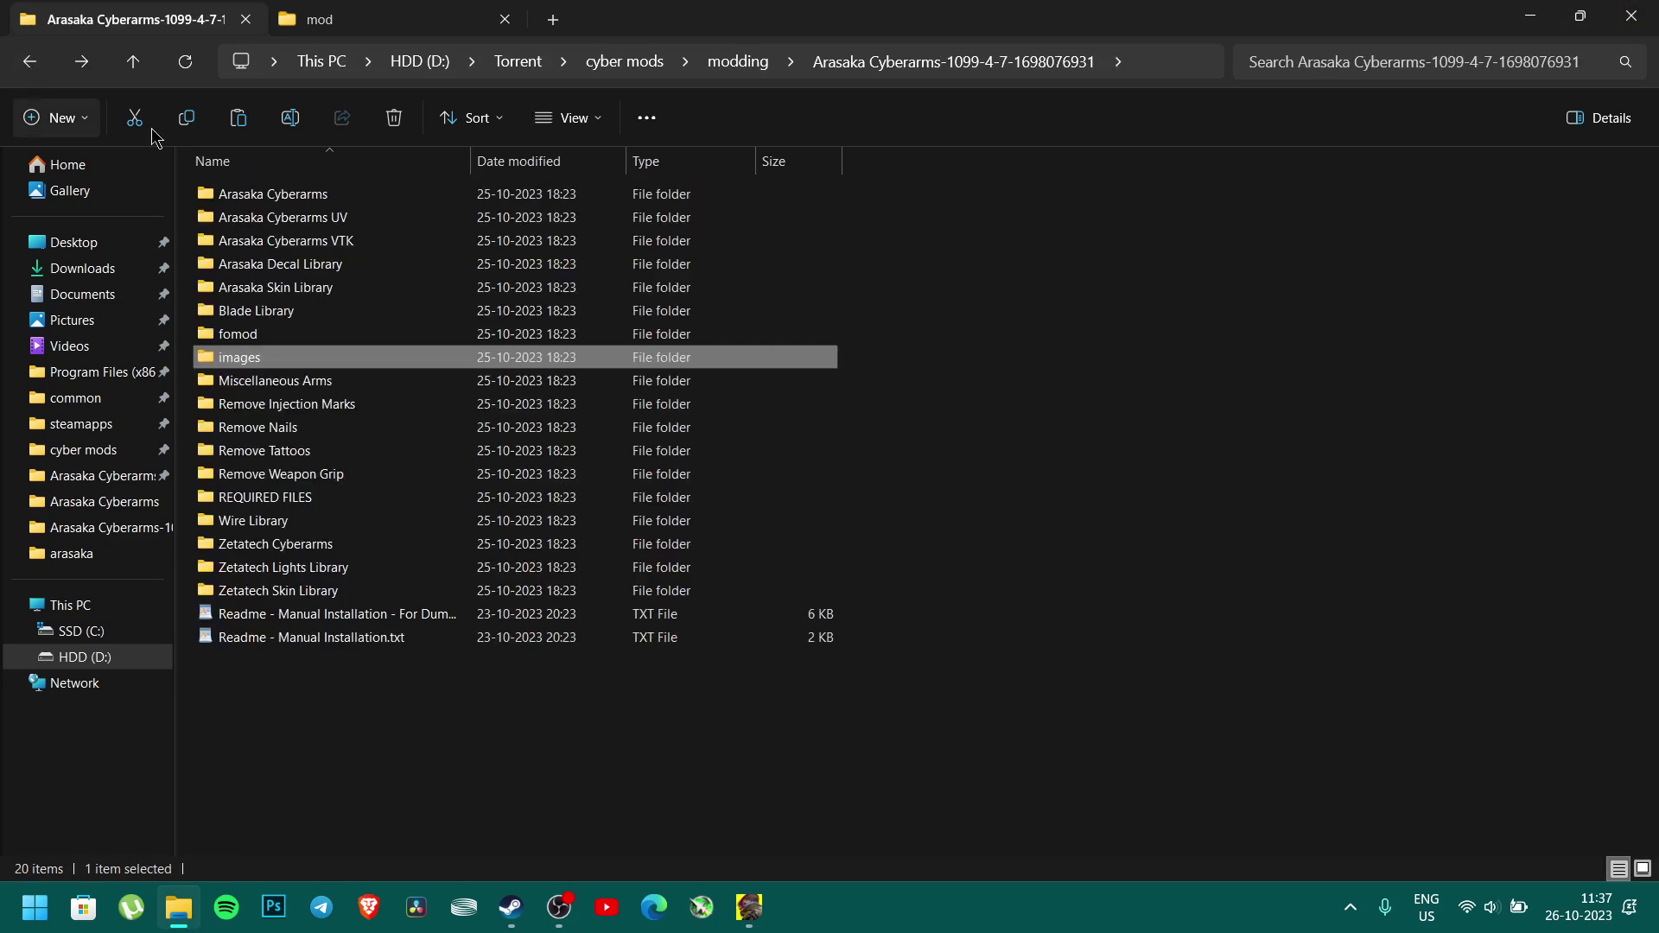
pyautogui.doubleClick(326, 201)
pyautogui.doubleClick(325, 204)
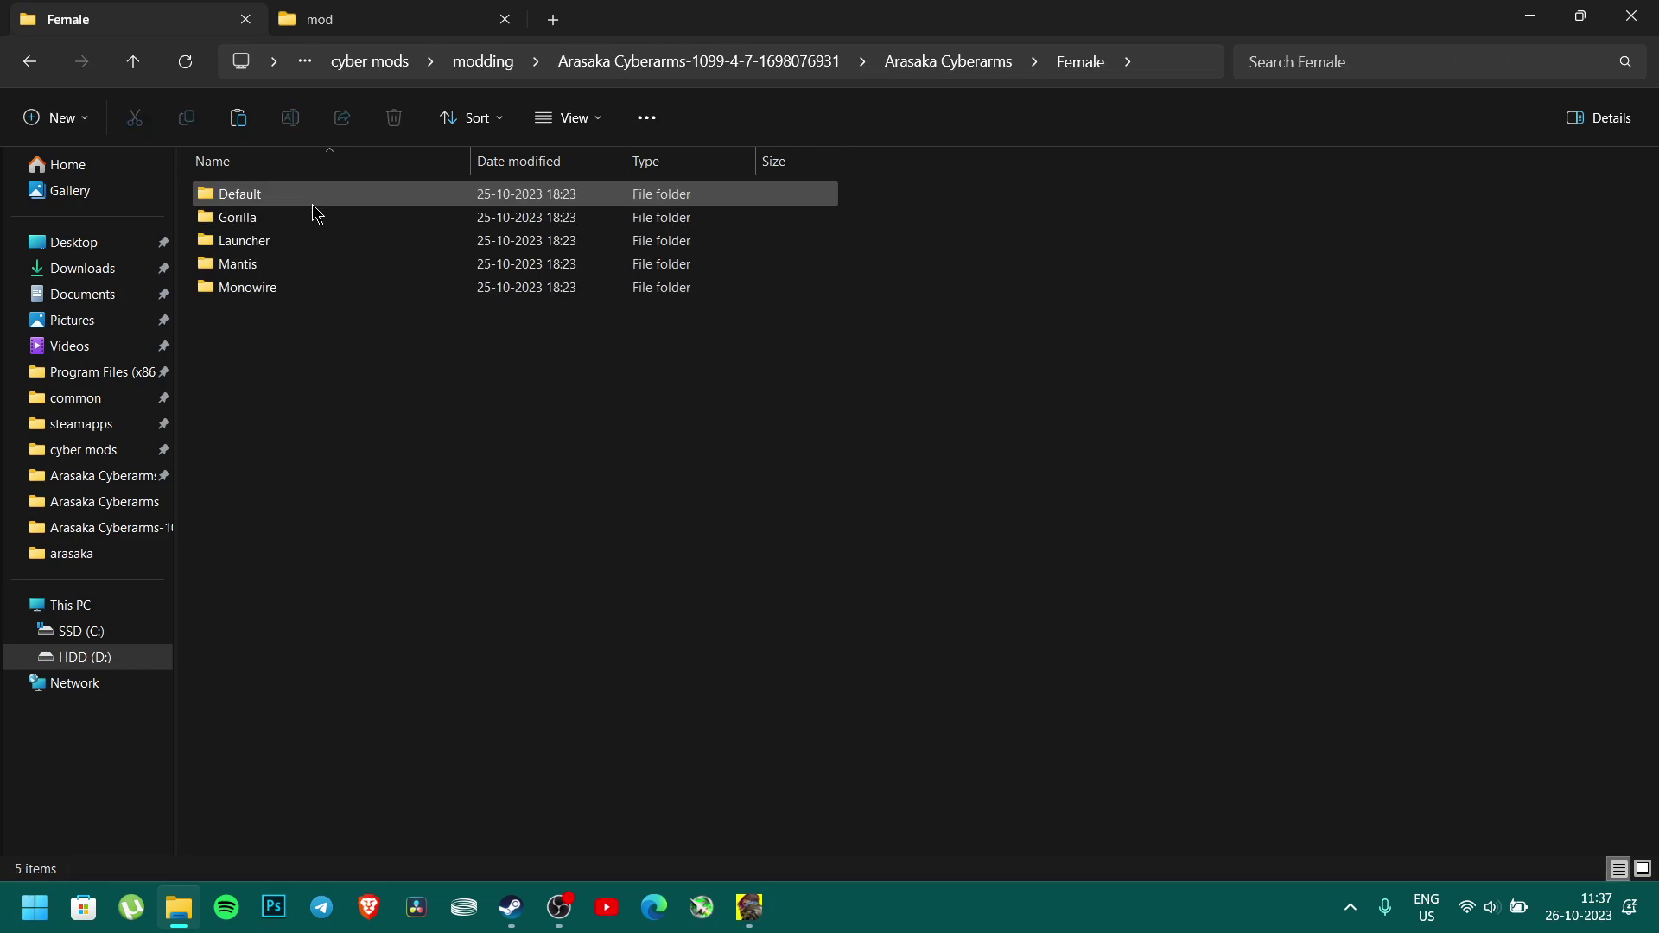
pyautogui.doubleClick(315, 205)
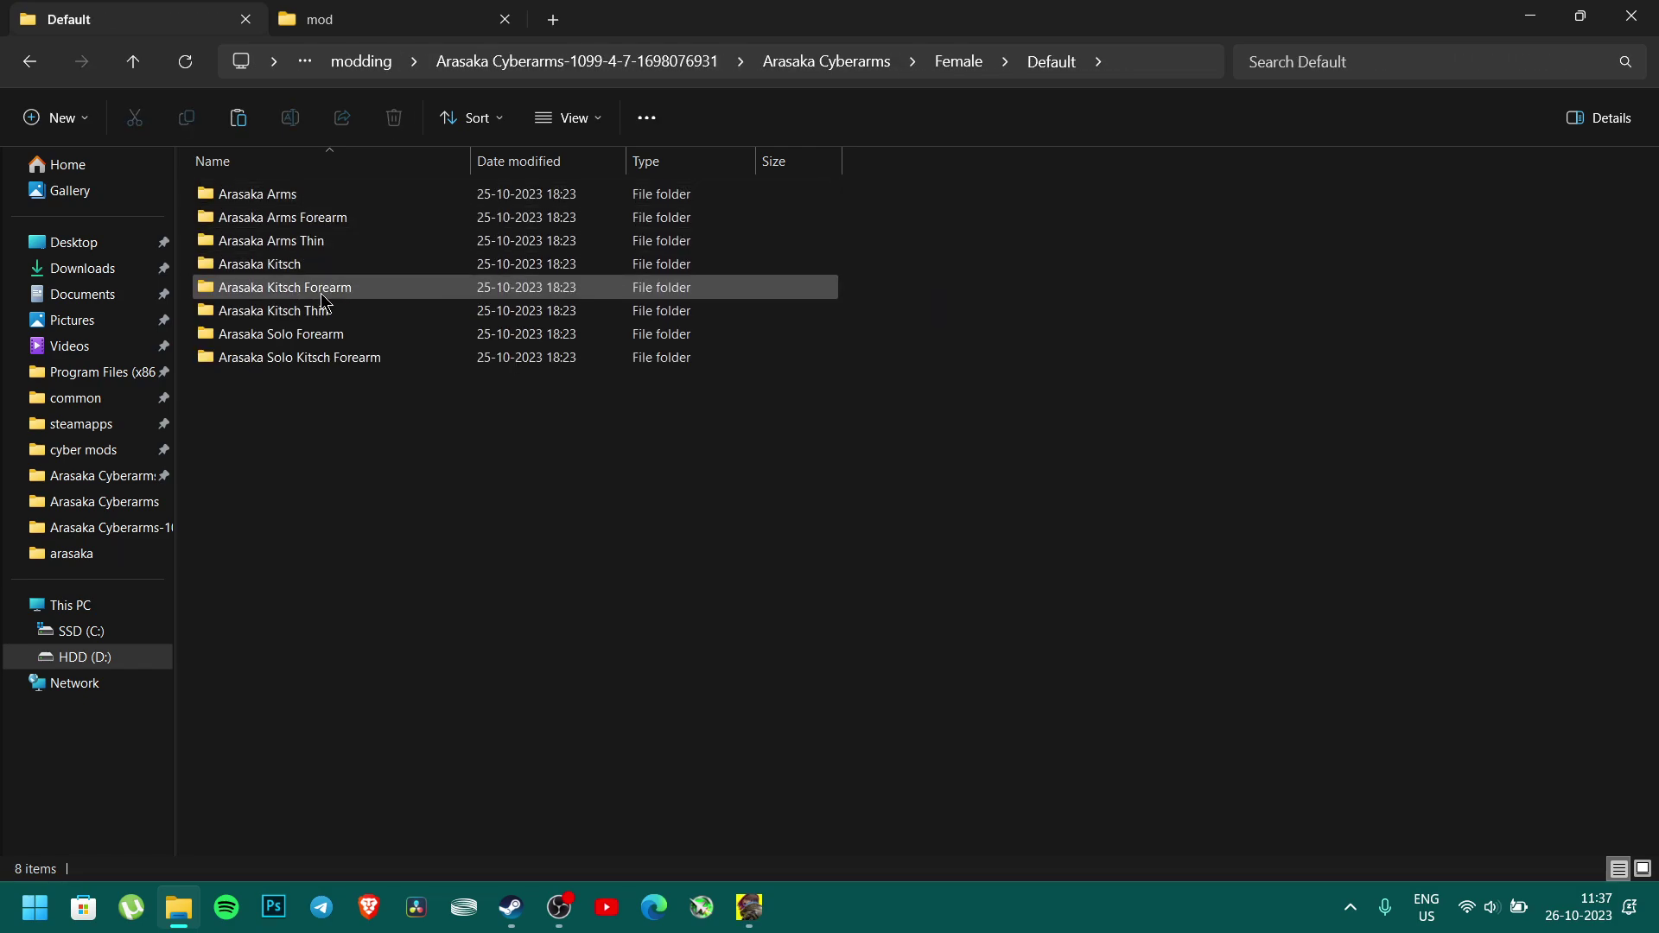
pyautogui.doubleClick(300, 266)
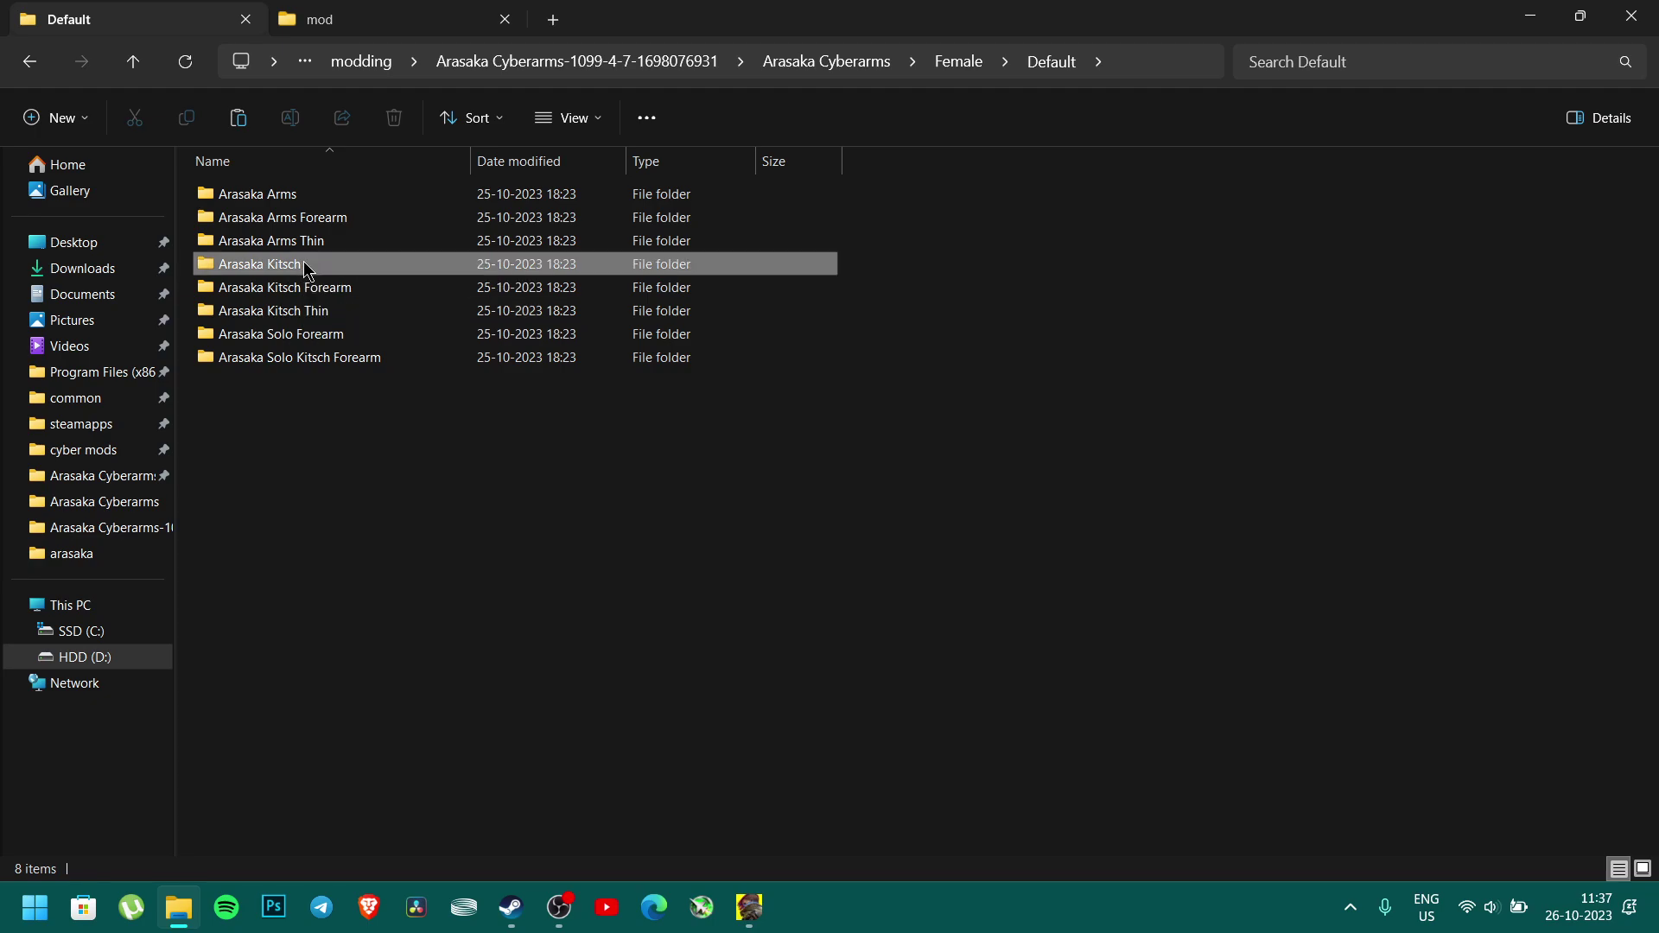
# Back out to the mod download folder, briefly revisiting Default and Arasaka Skin Library
pyautogui.click(28, 62)
pyautogui.click(24, 73)
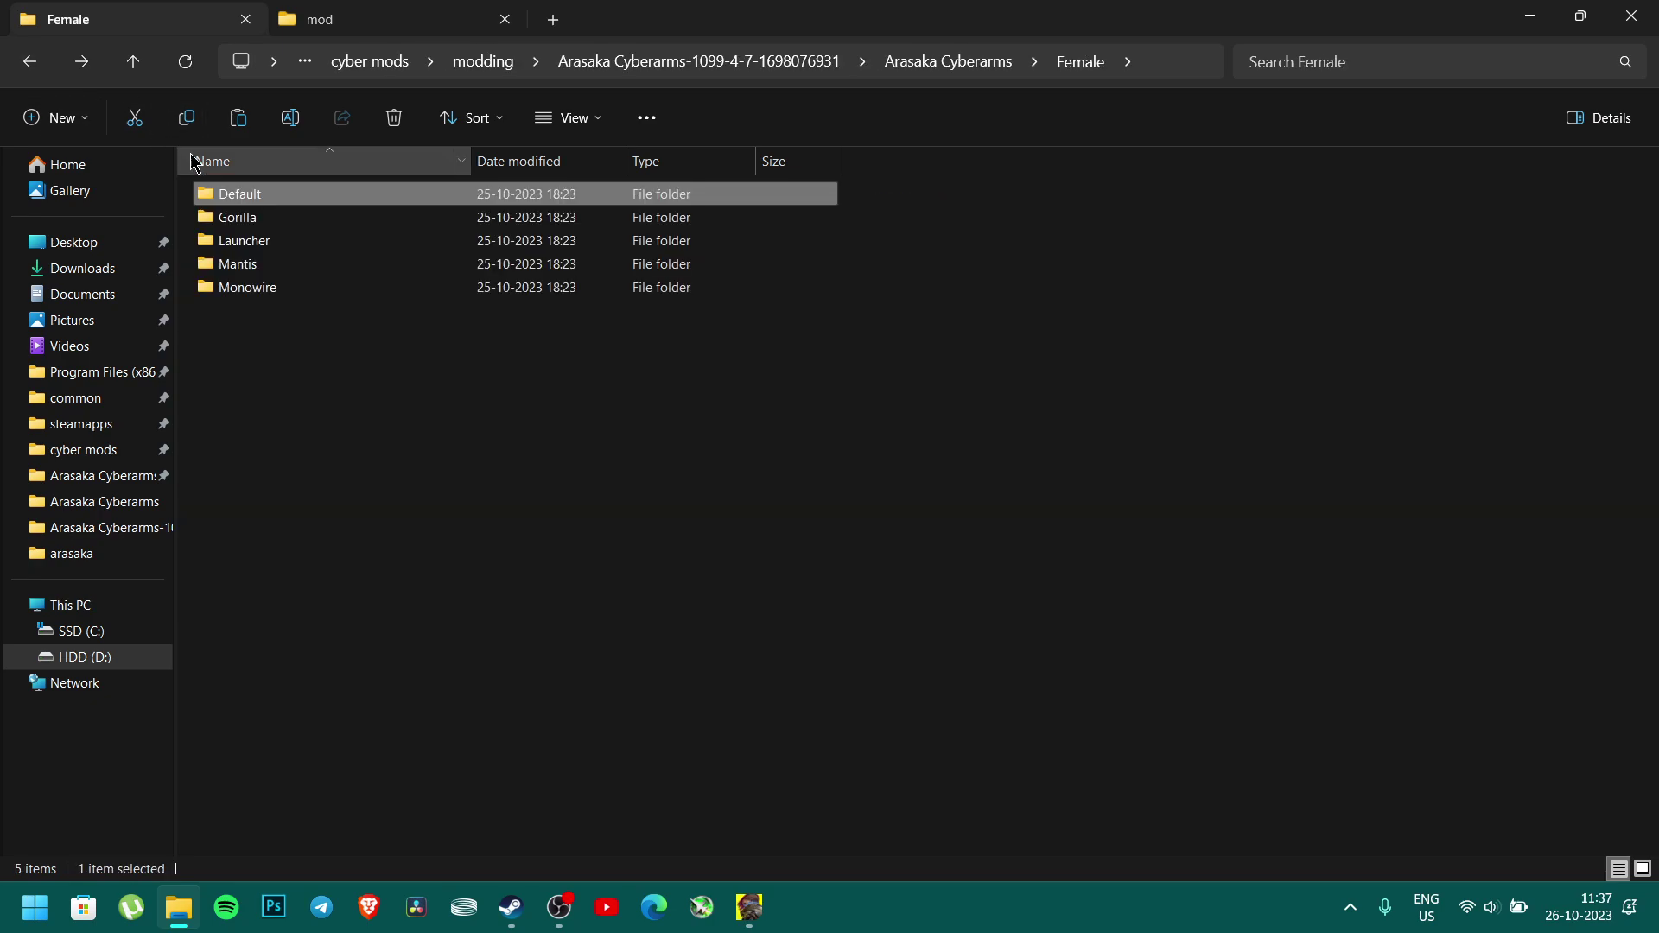
pyautogui.doubleClick(217, 195)
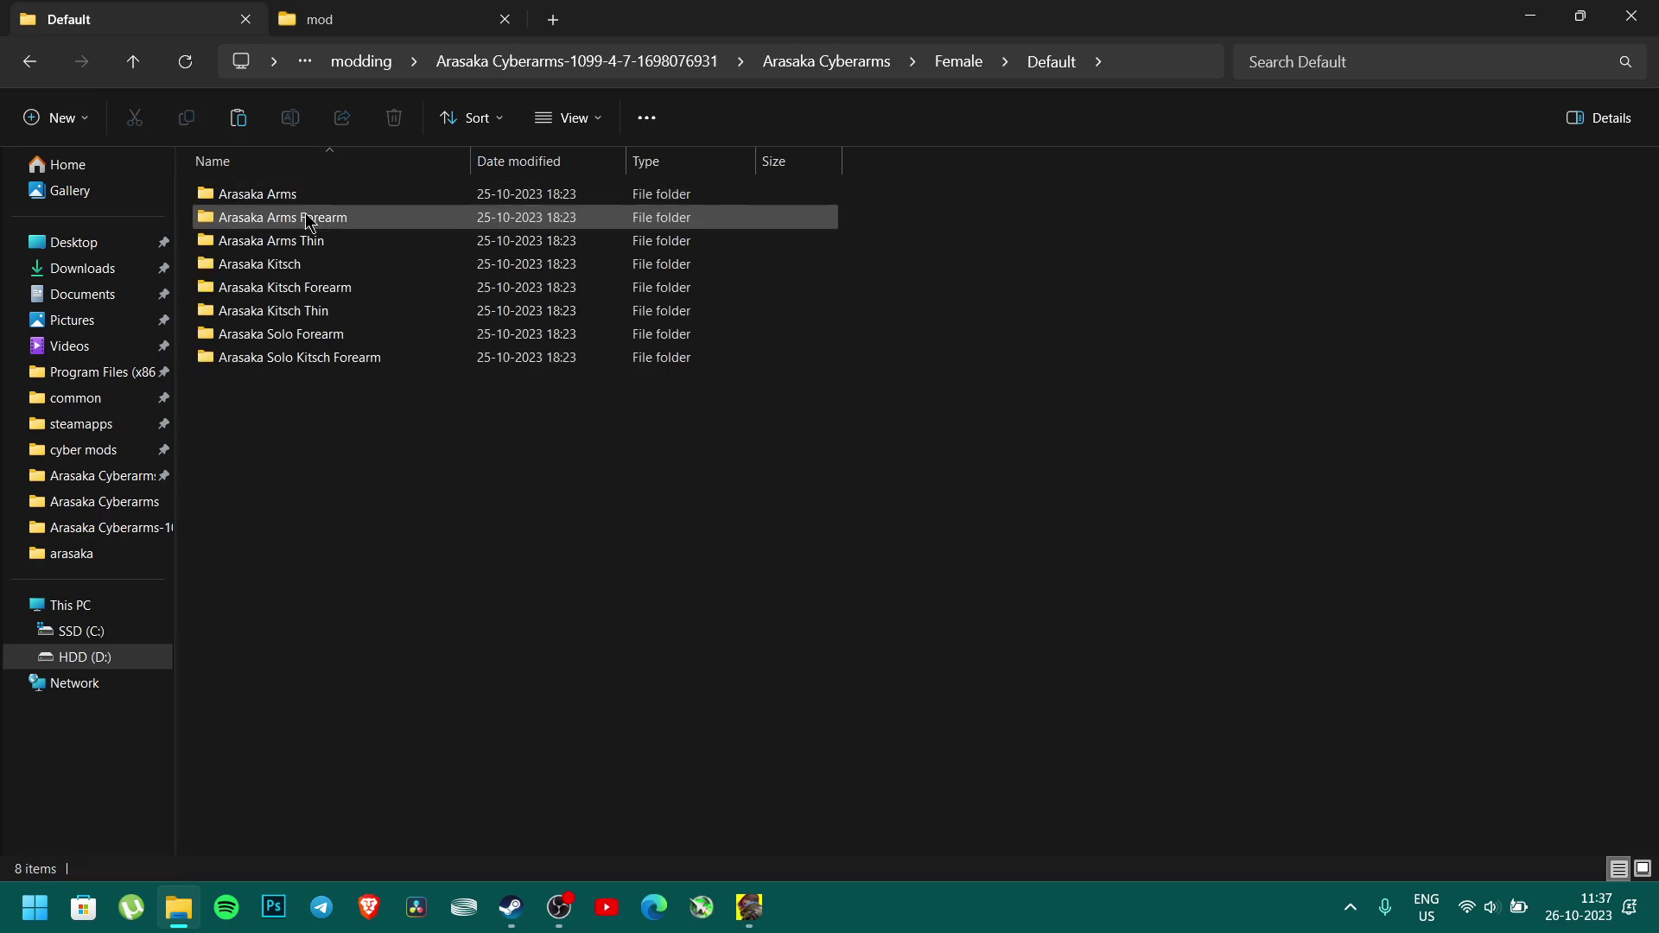
pyautogui.click(29, 64)
pyautogui.click(29, 64)
pyautogui.click(31, 66)
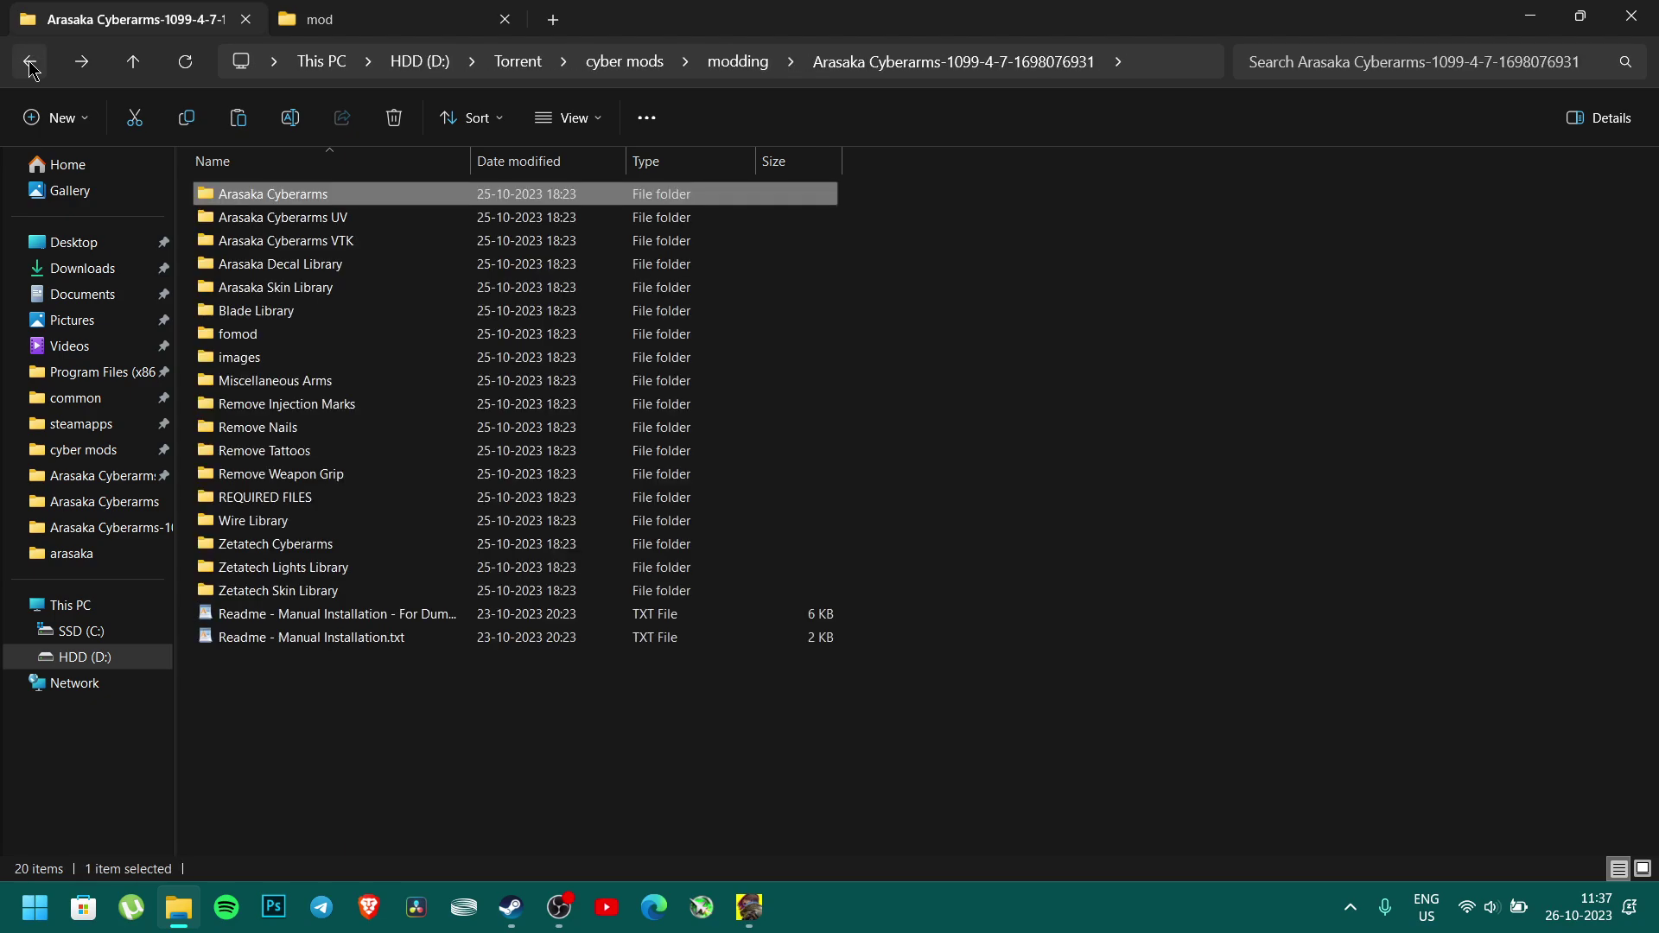
pyautogui.doubleClick(310, 294)
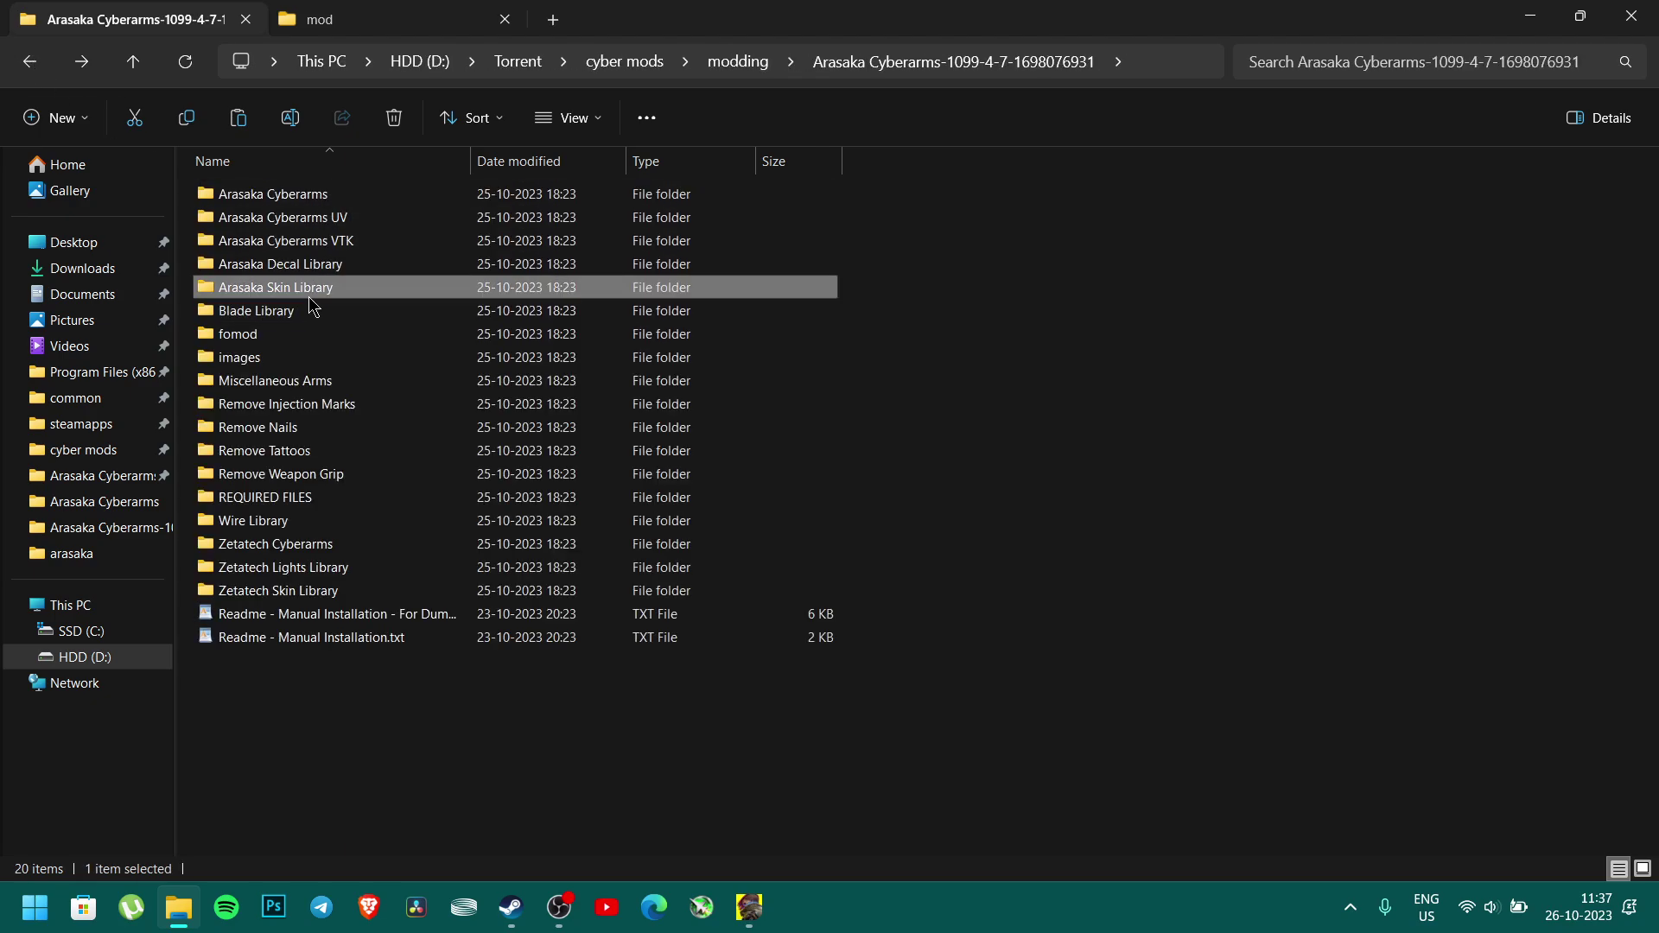
pyautogui.click(30, 62)
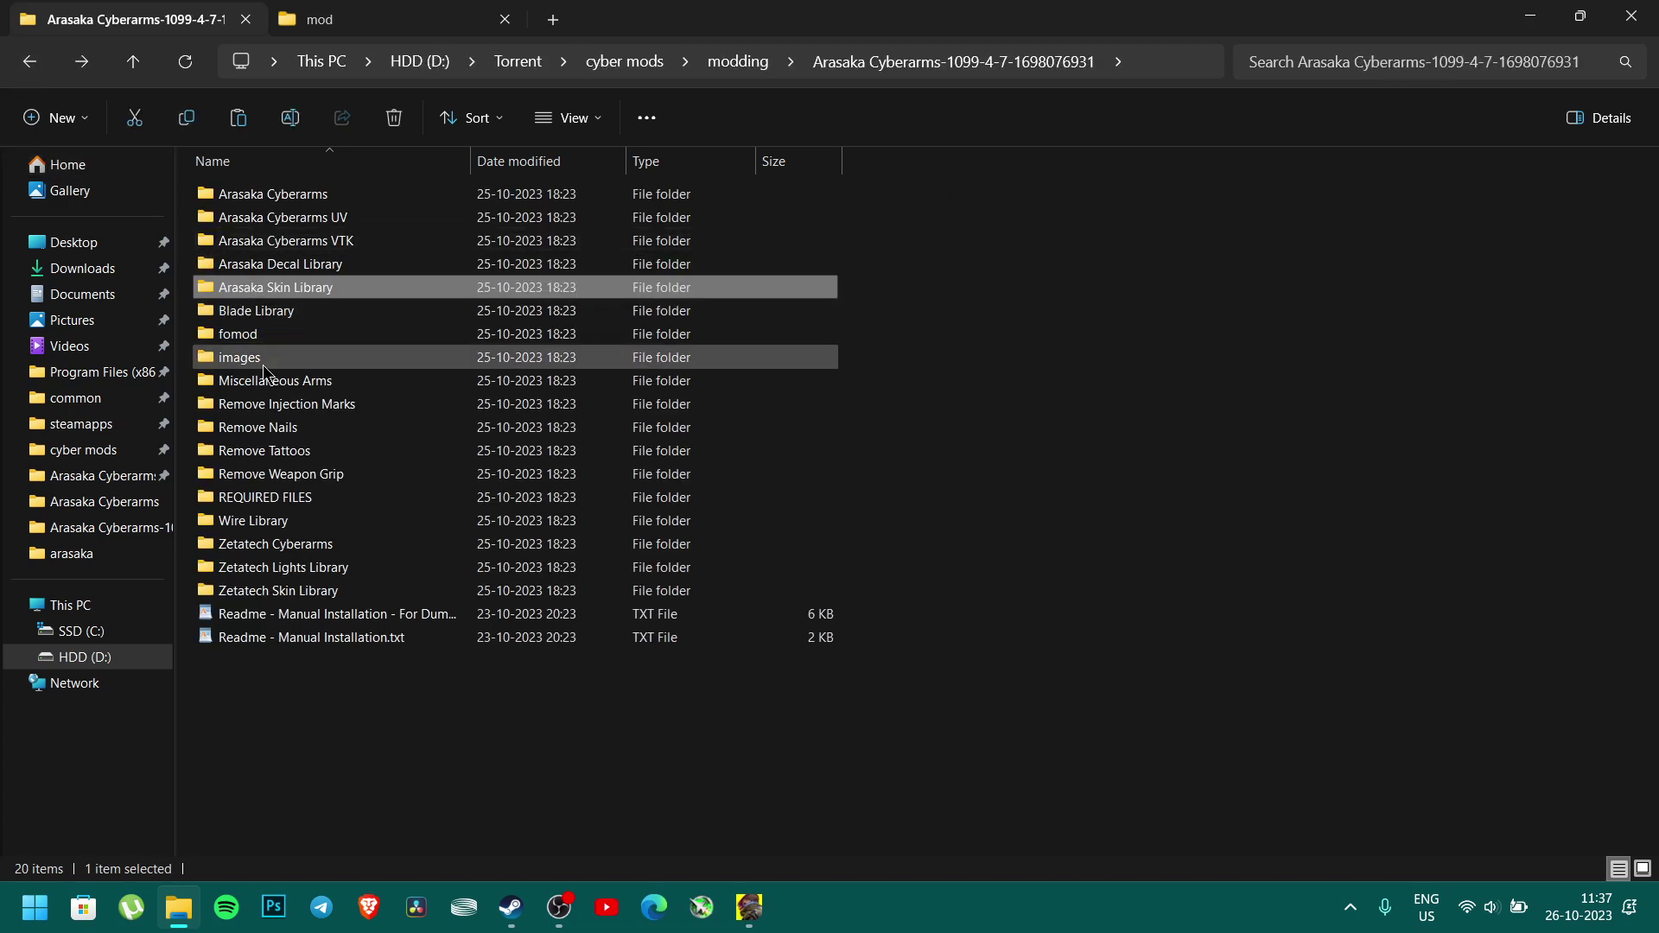
# Open Arasaka Skin Library > Female > Default and open the Silver skin folder
pyautogui.click(279, 363)
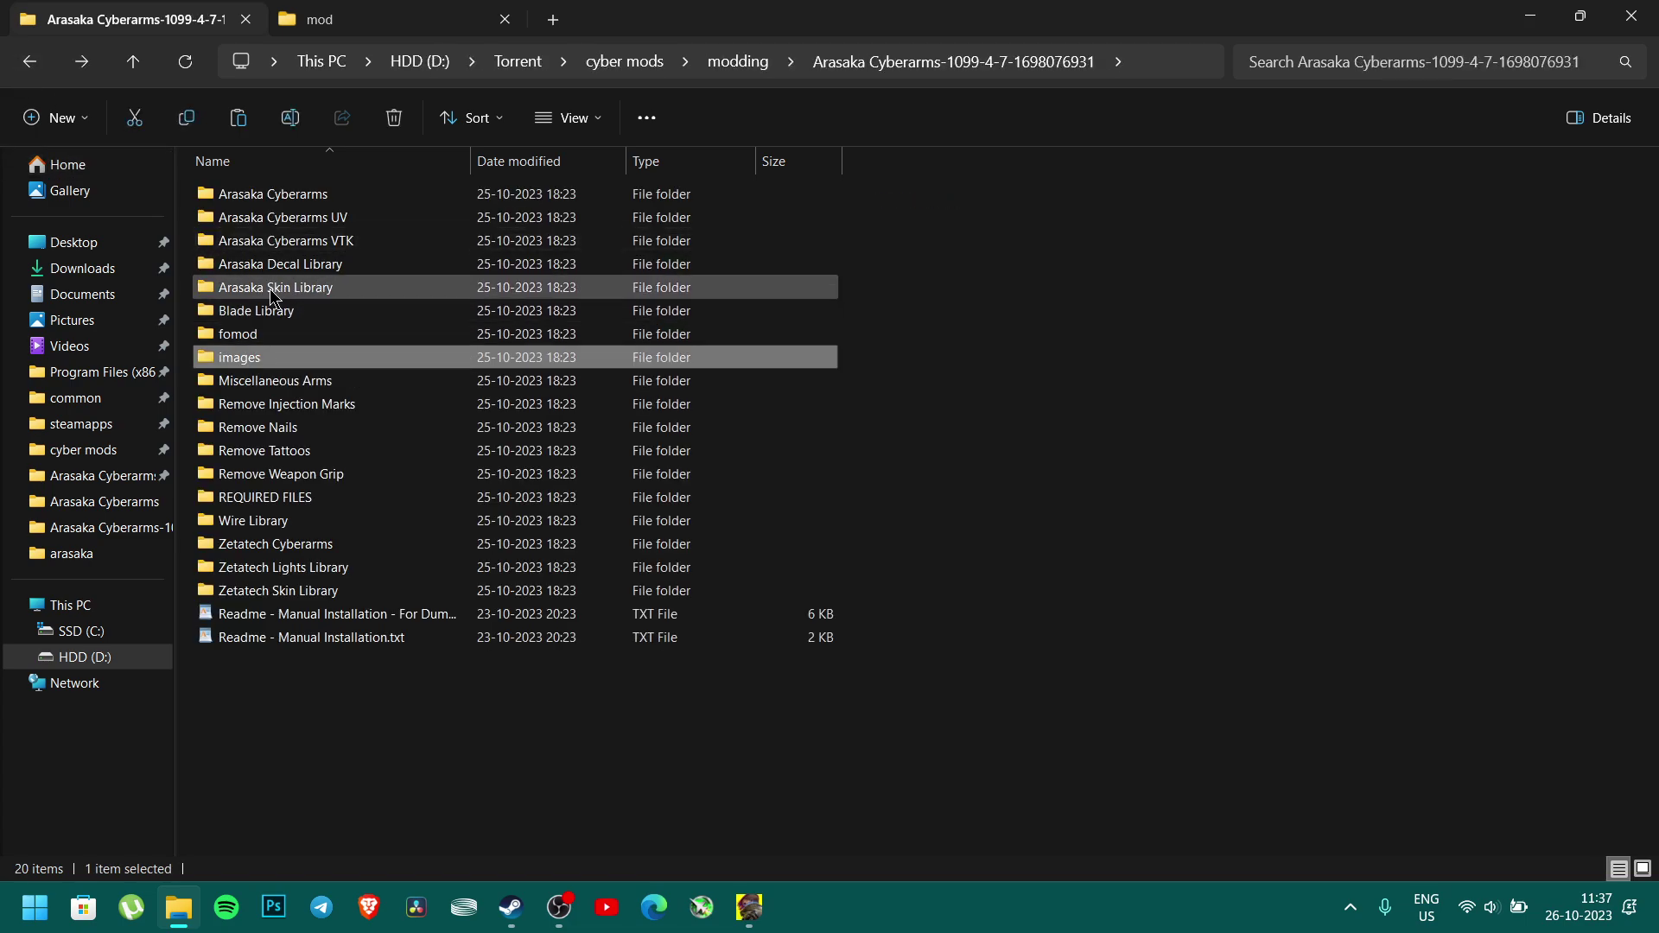
pyautogui.click(272, 294)
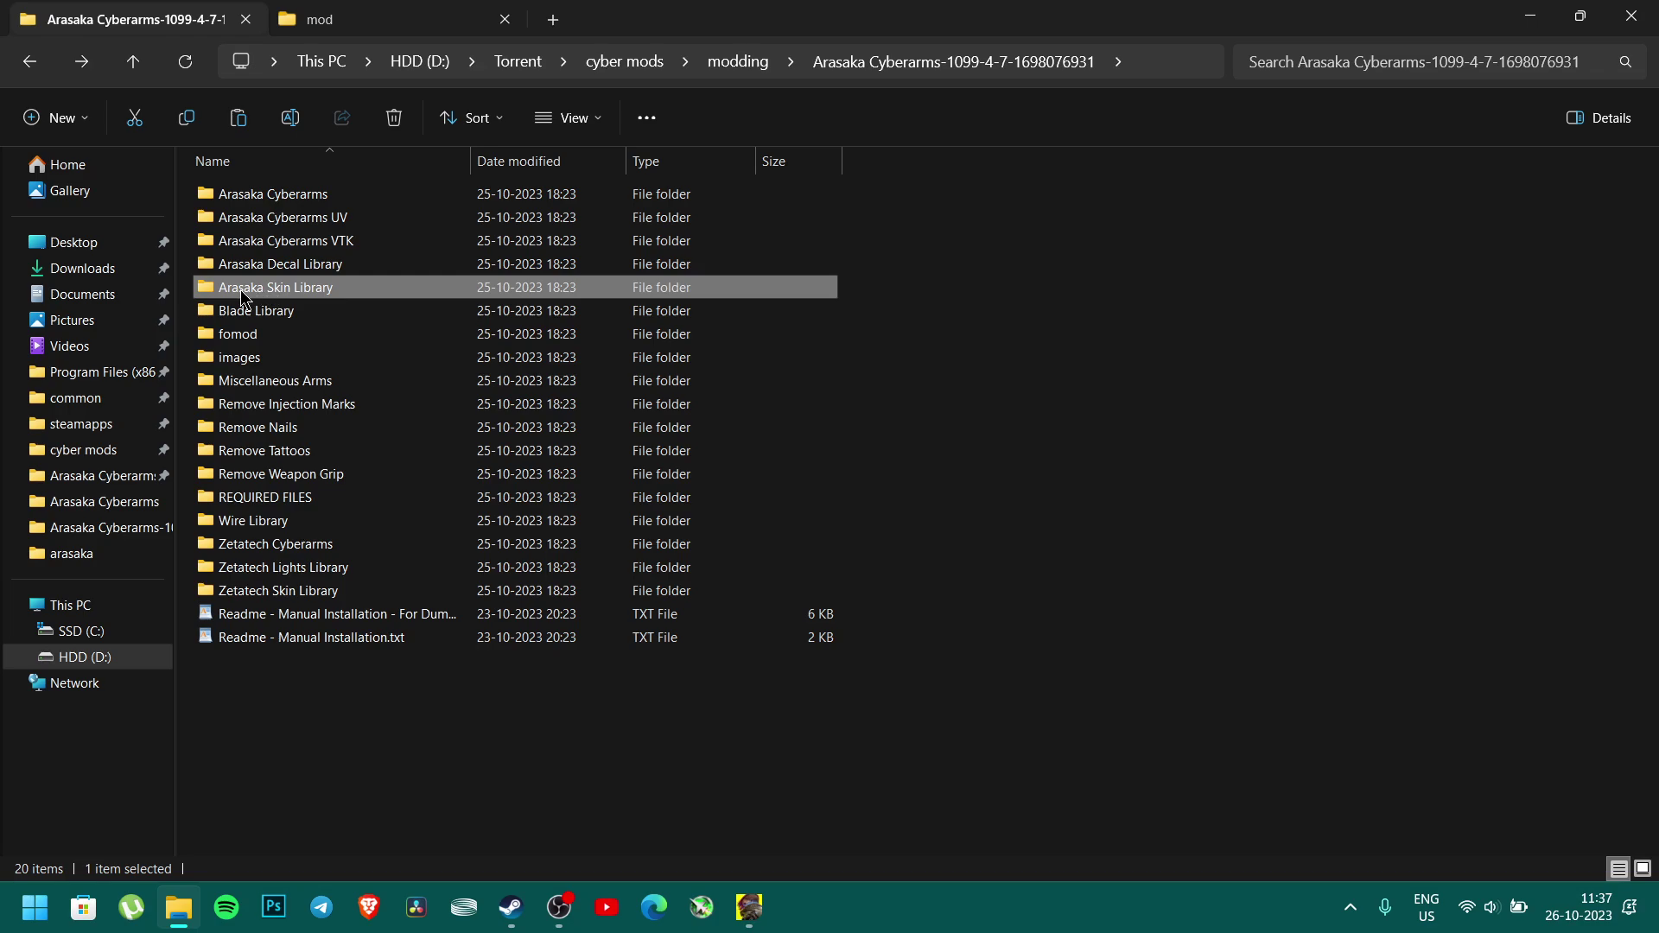
pyautogui.doubleClick(304, 294)
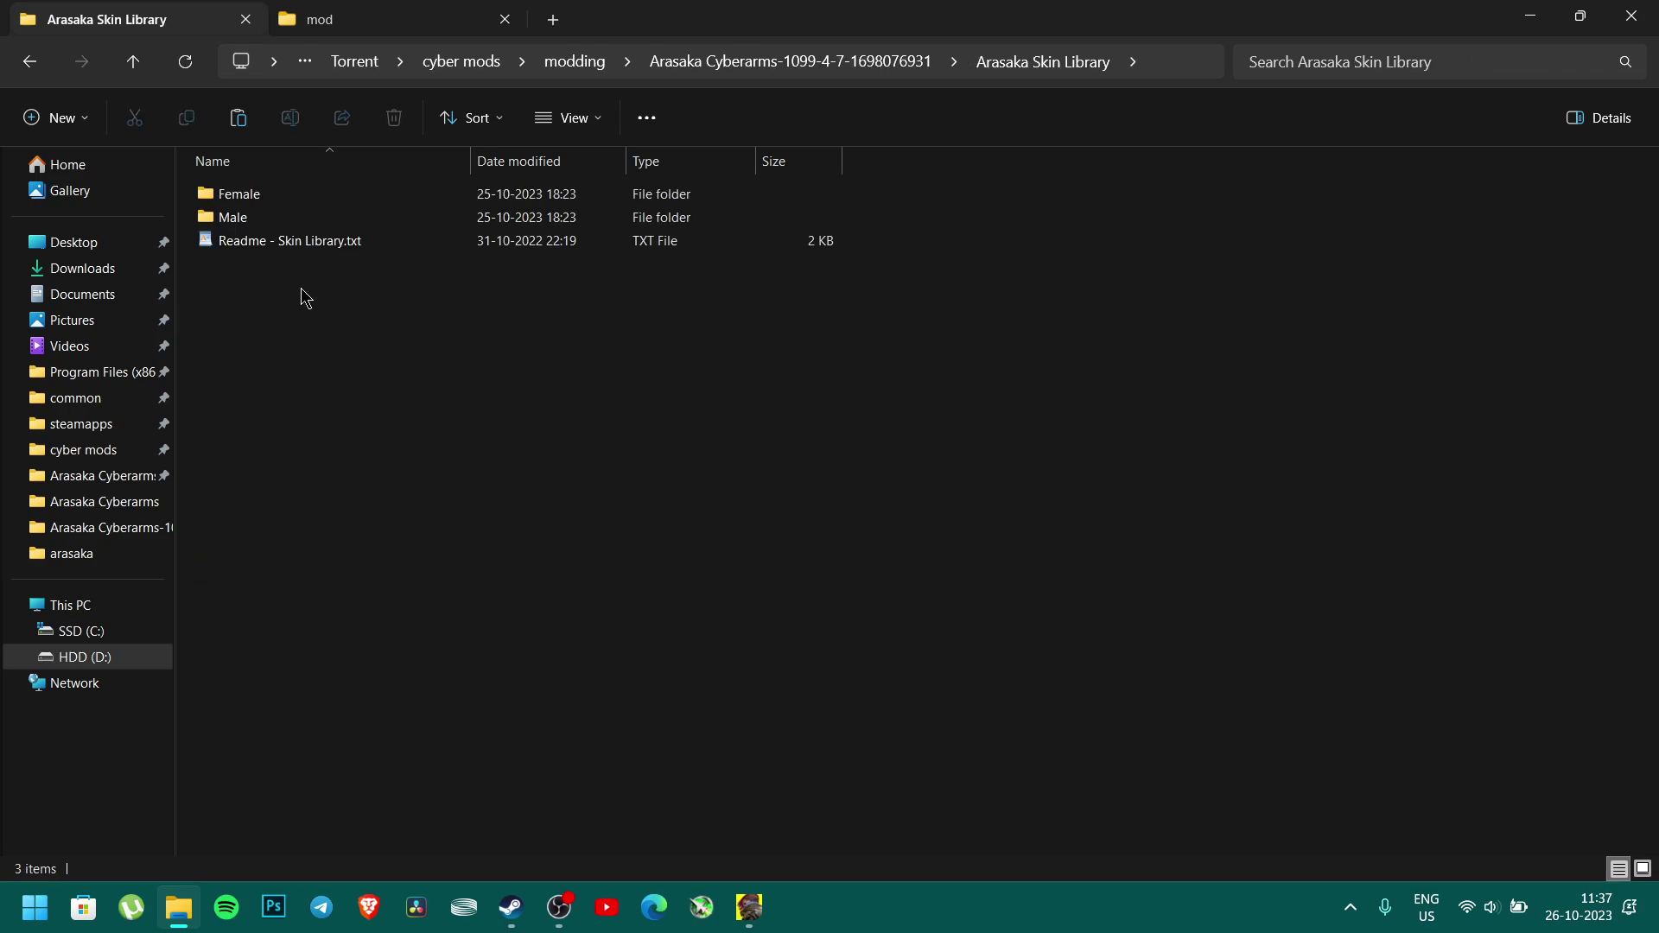
pyautogui.doubleClick(260, 200)
pyautogui.doubleClick(260, 200)
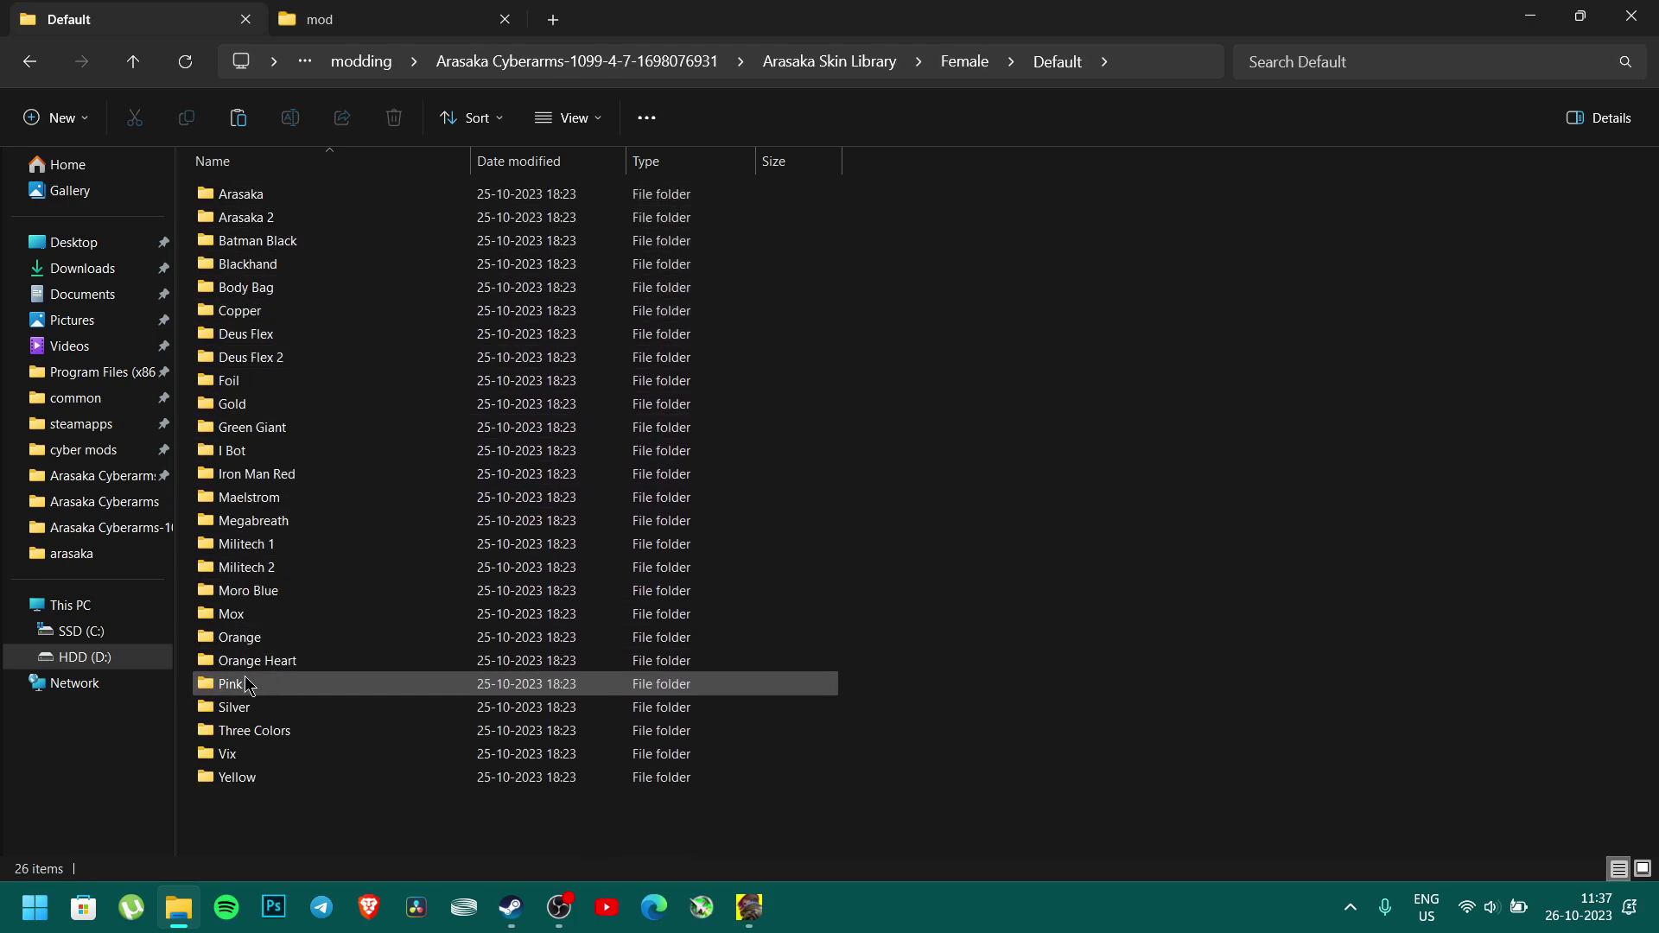
pyautogui.click(246, 707)
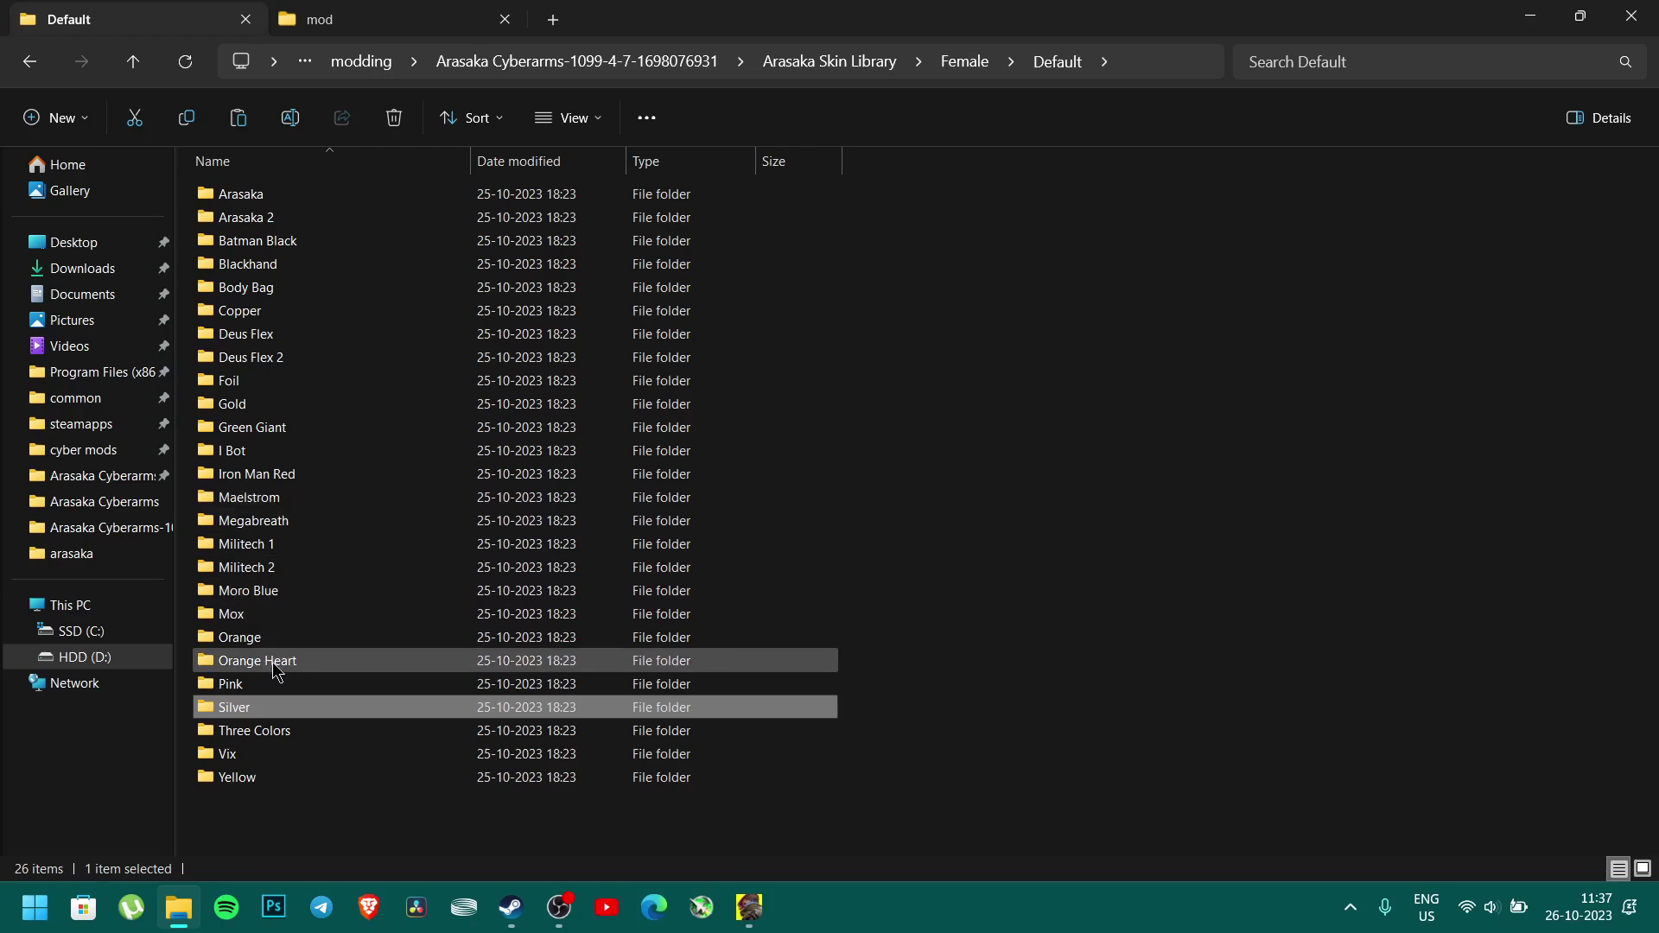
pyautogui.doubleClick(270, 711)
# Copy both 8 KB Silver skin archives via Show more options
pyautogui.moveTo(242, 296); pyautogui.dragTo(294, 202)
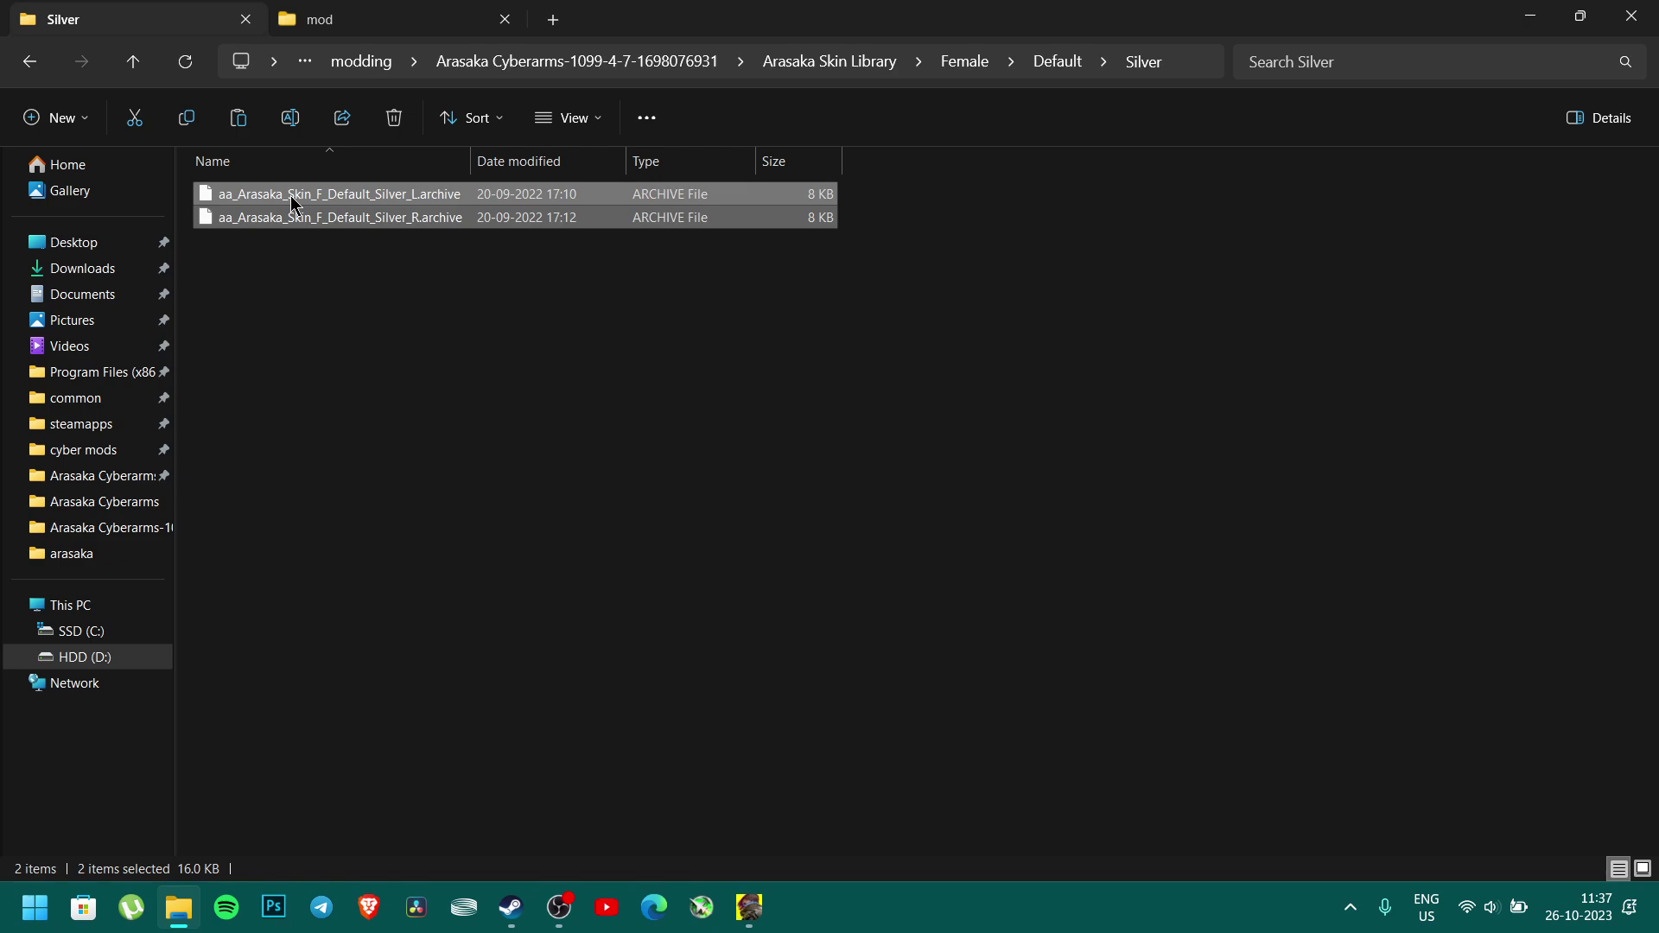
pyautogui.rightClick(294, 202)
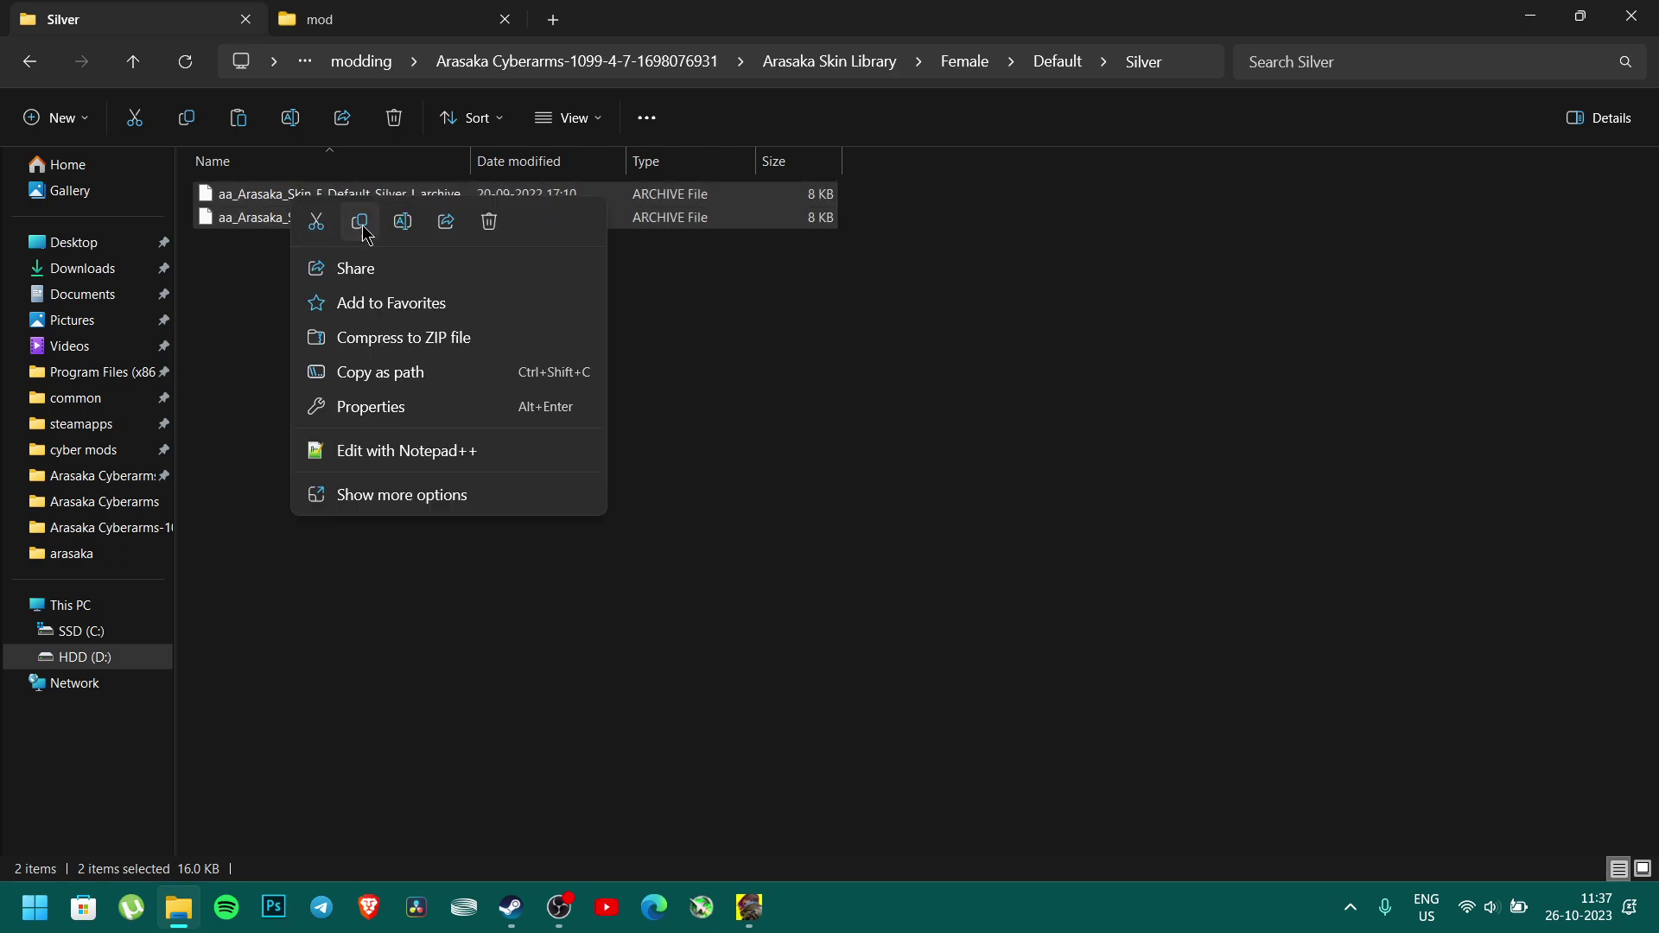
pyautogui.click(369, 495)
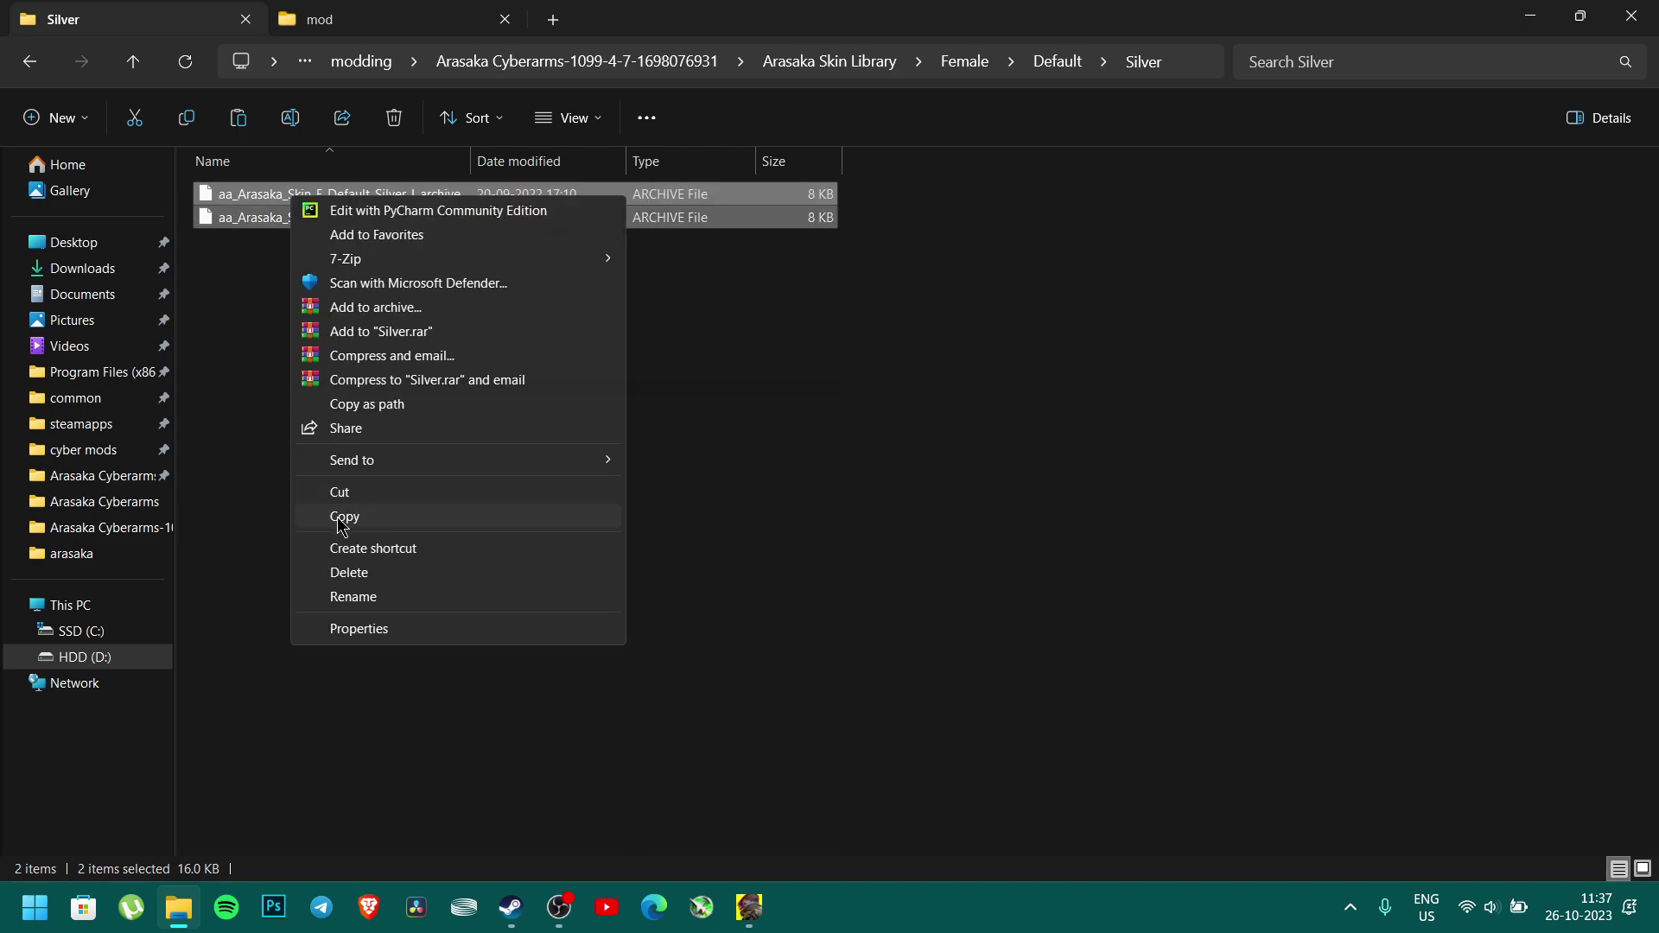
pyautogui.click(285, 471)
# Go to the game's archive\pc\mod folder and confirm the Silver archives are there
pyautogui.click(334, 21)
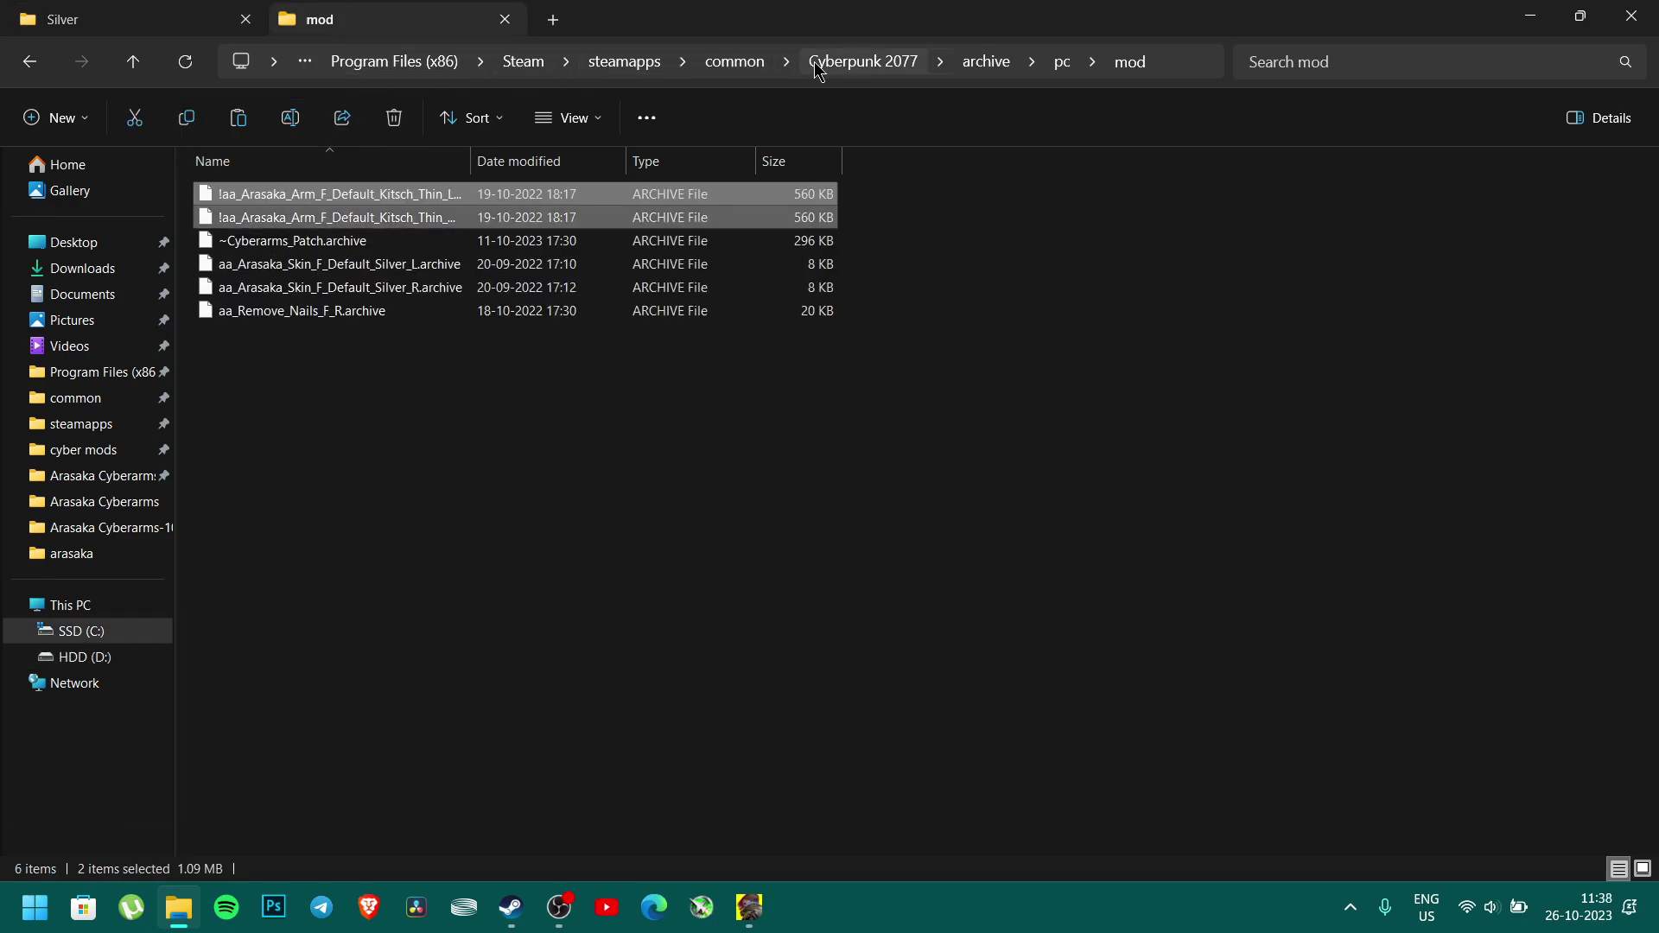
pyautogui.click(855, 63)
pyautogui.doubleClick(318, 195)
pyautogui.click(273, 199)
pyautogui.doubleClick(272, 202)
pyautogui.doubleClick(262, 246)
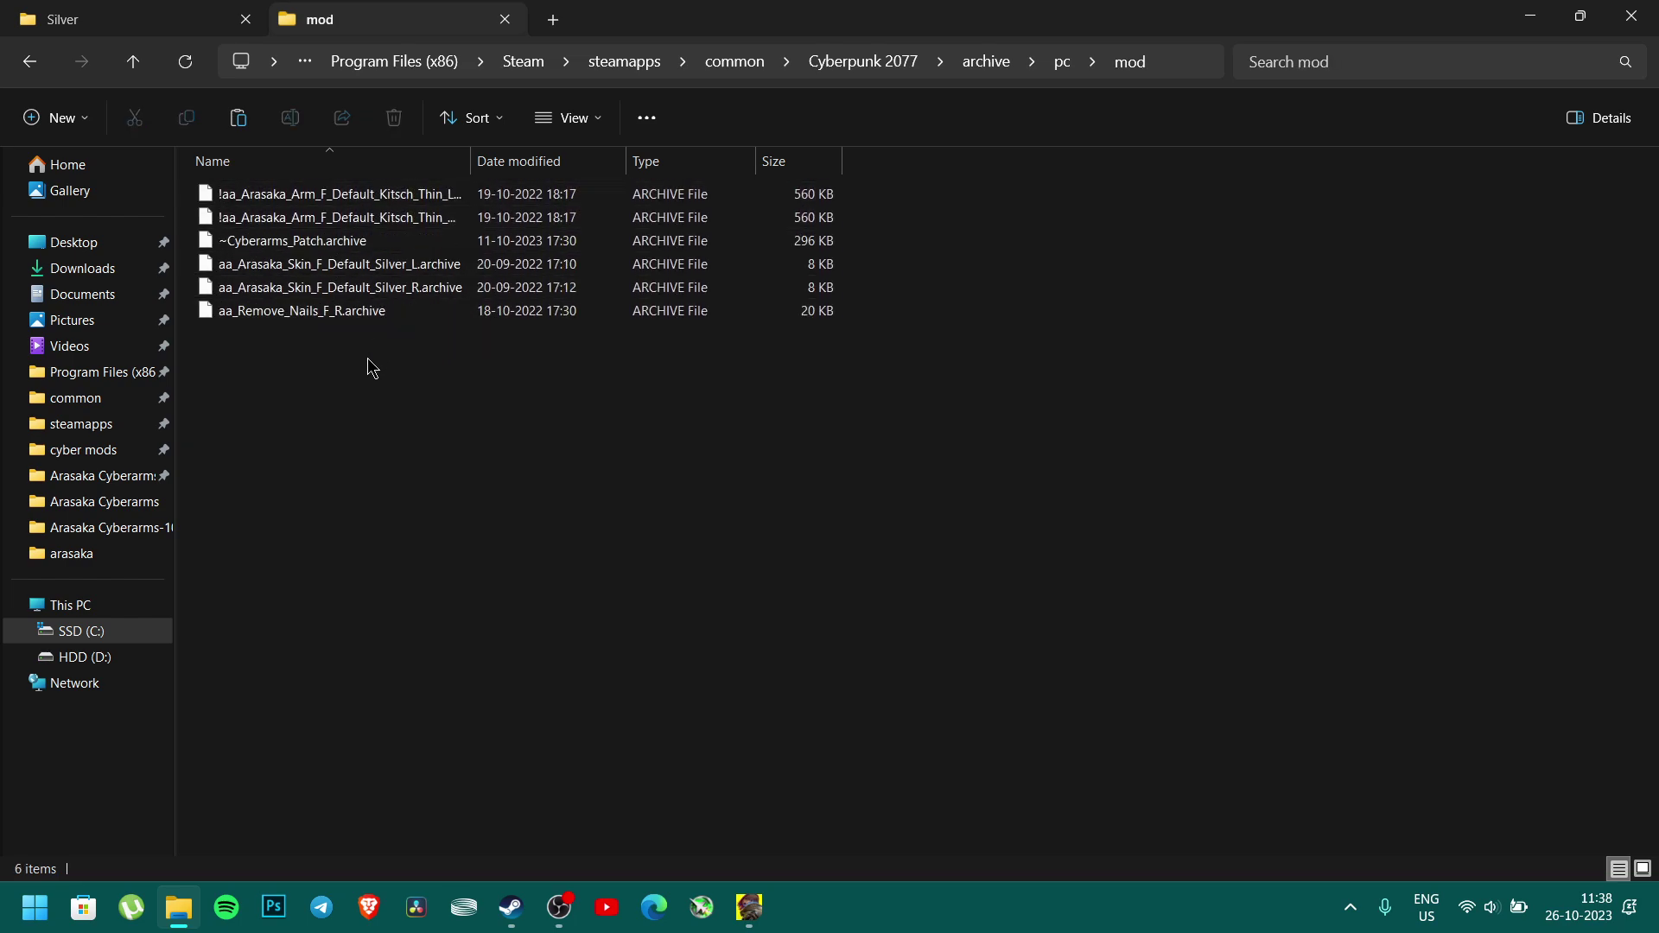
pyautogui.moveTo(187, 300); pyautogui.dragTo(208, 259)
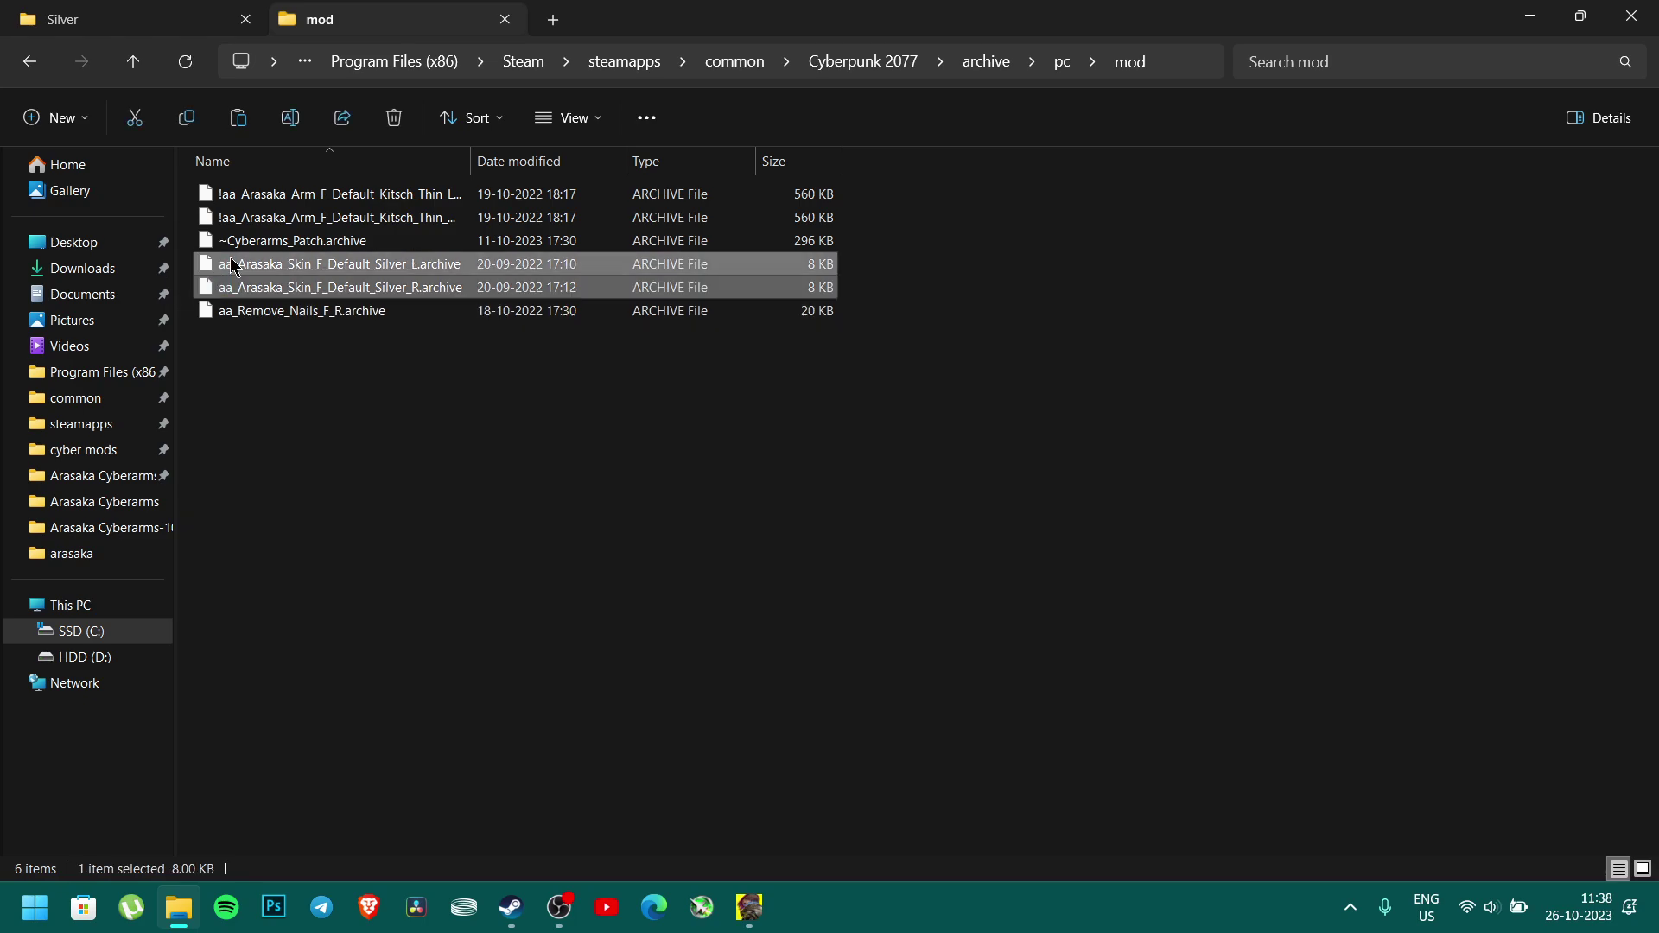
pyautogui.click(243, 351)
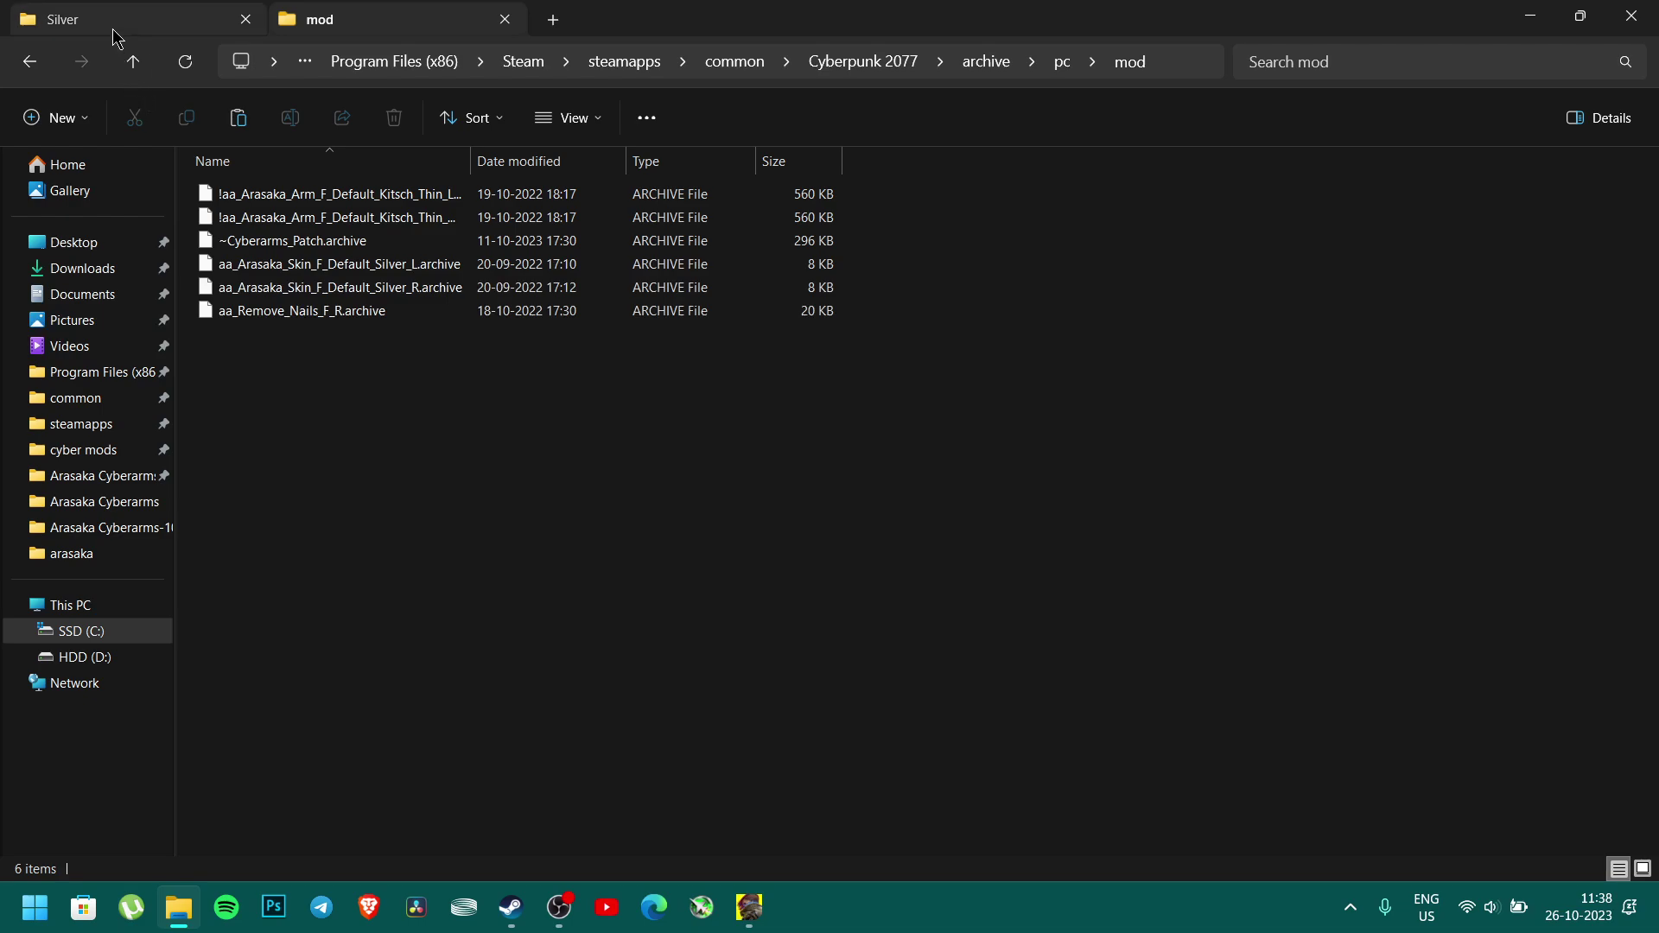
# Leave the Silver skin folder and go back up to the Arasaka Cyberarms package root
pyautogui.click(149, 24)
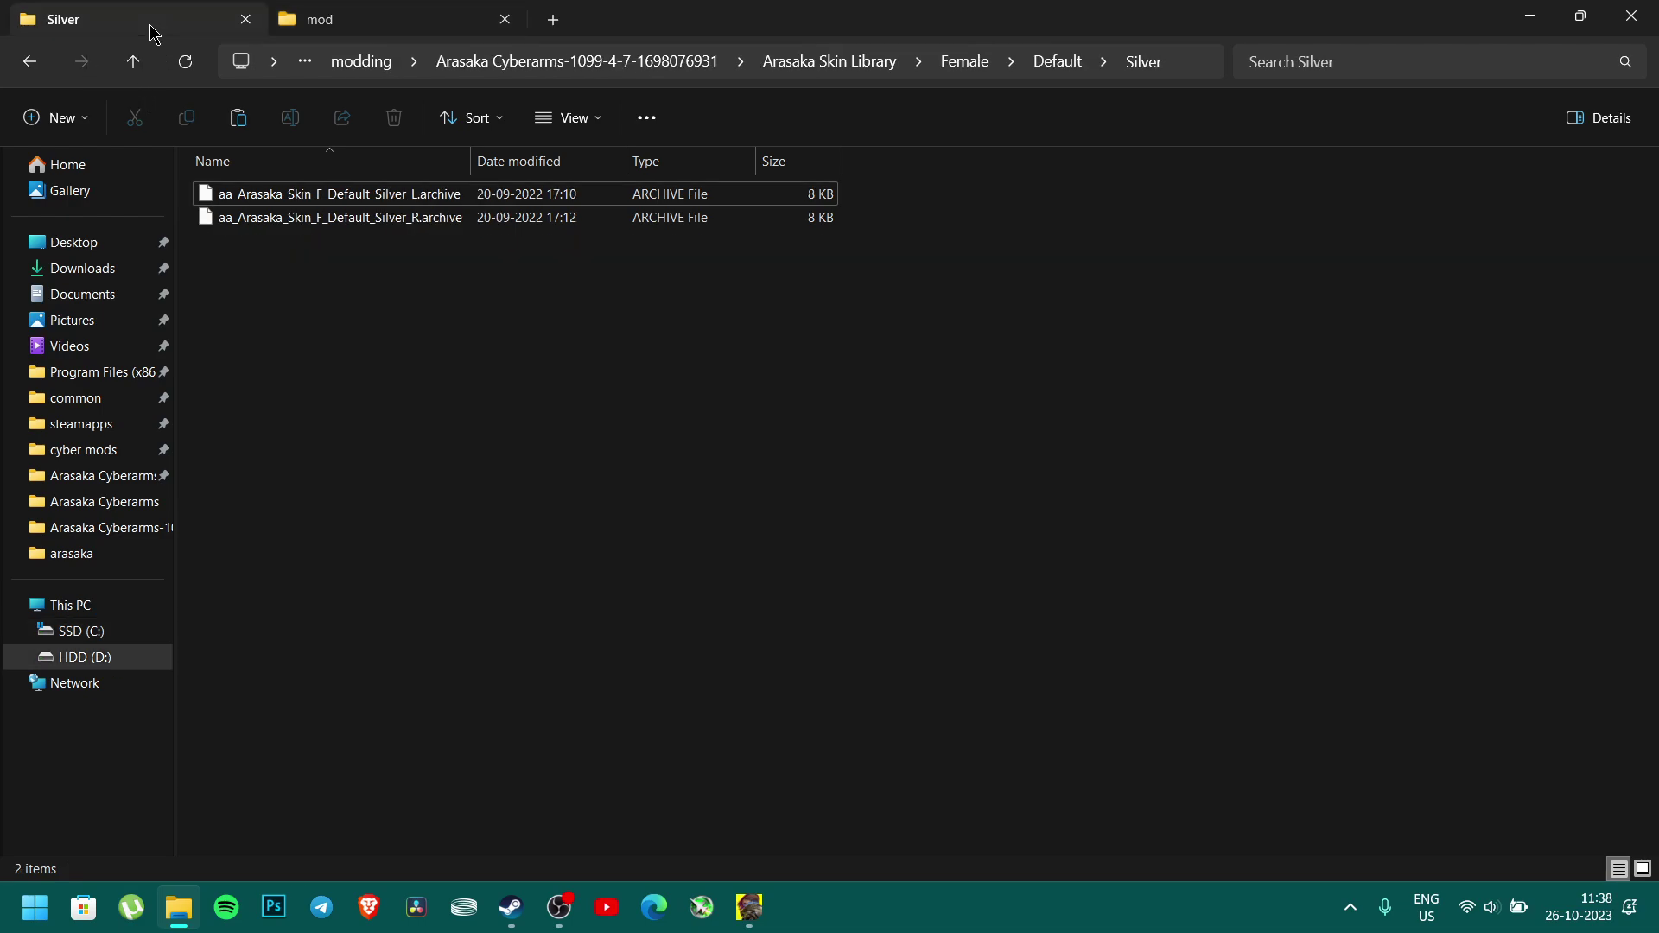
pyautogui.click(31, 66)
pyautogui.click(33, 71)
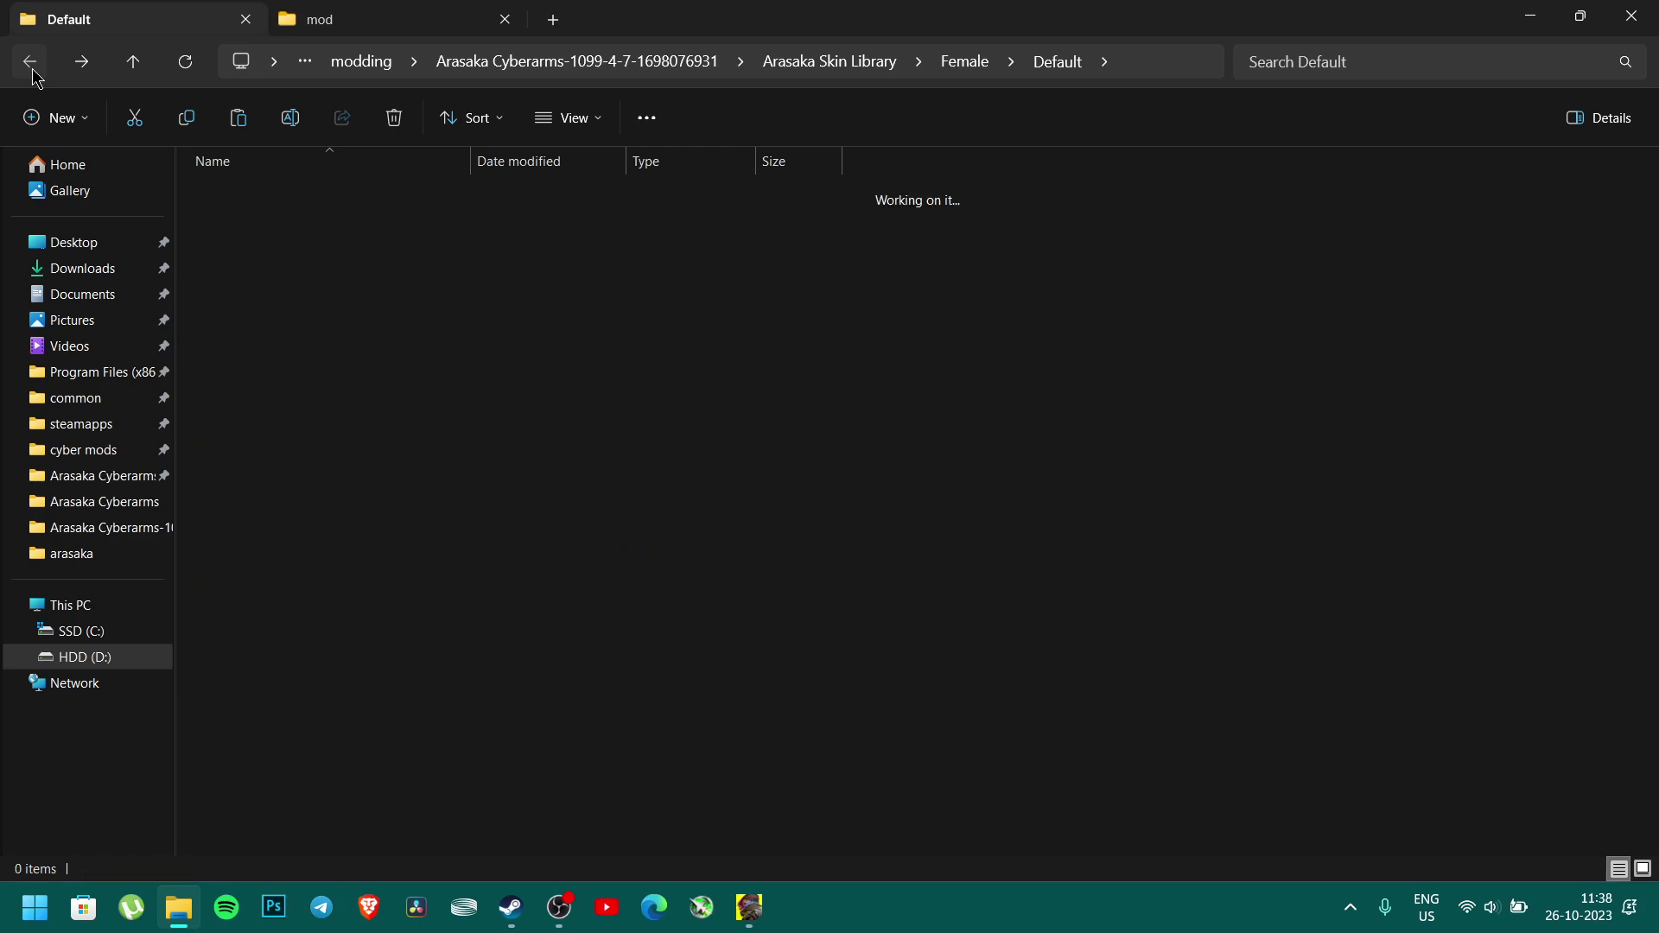
pyautogui.click(33, 71)
pyautogui.click(35, 72)
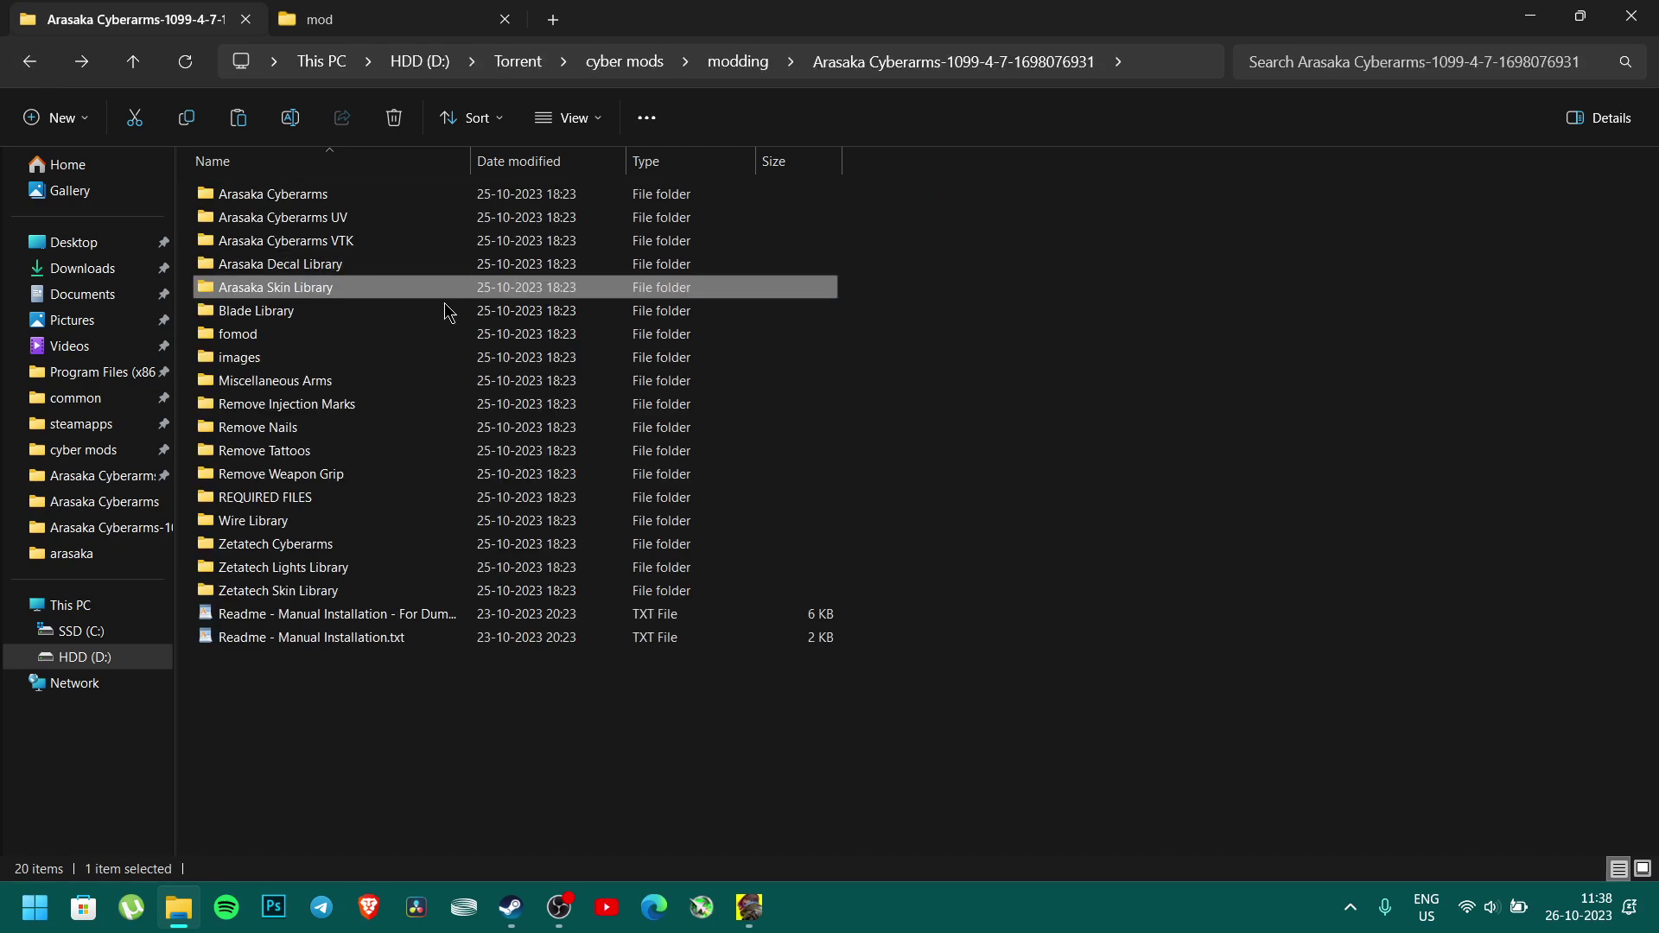
# Inspect Remove Tattoos > Female > Left Arm, then return to the package root
pyautogui.click(275, 430)
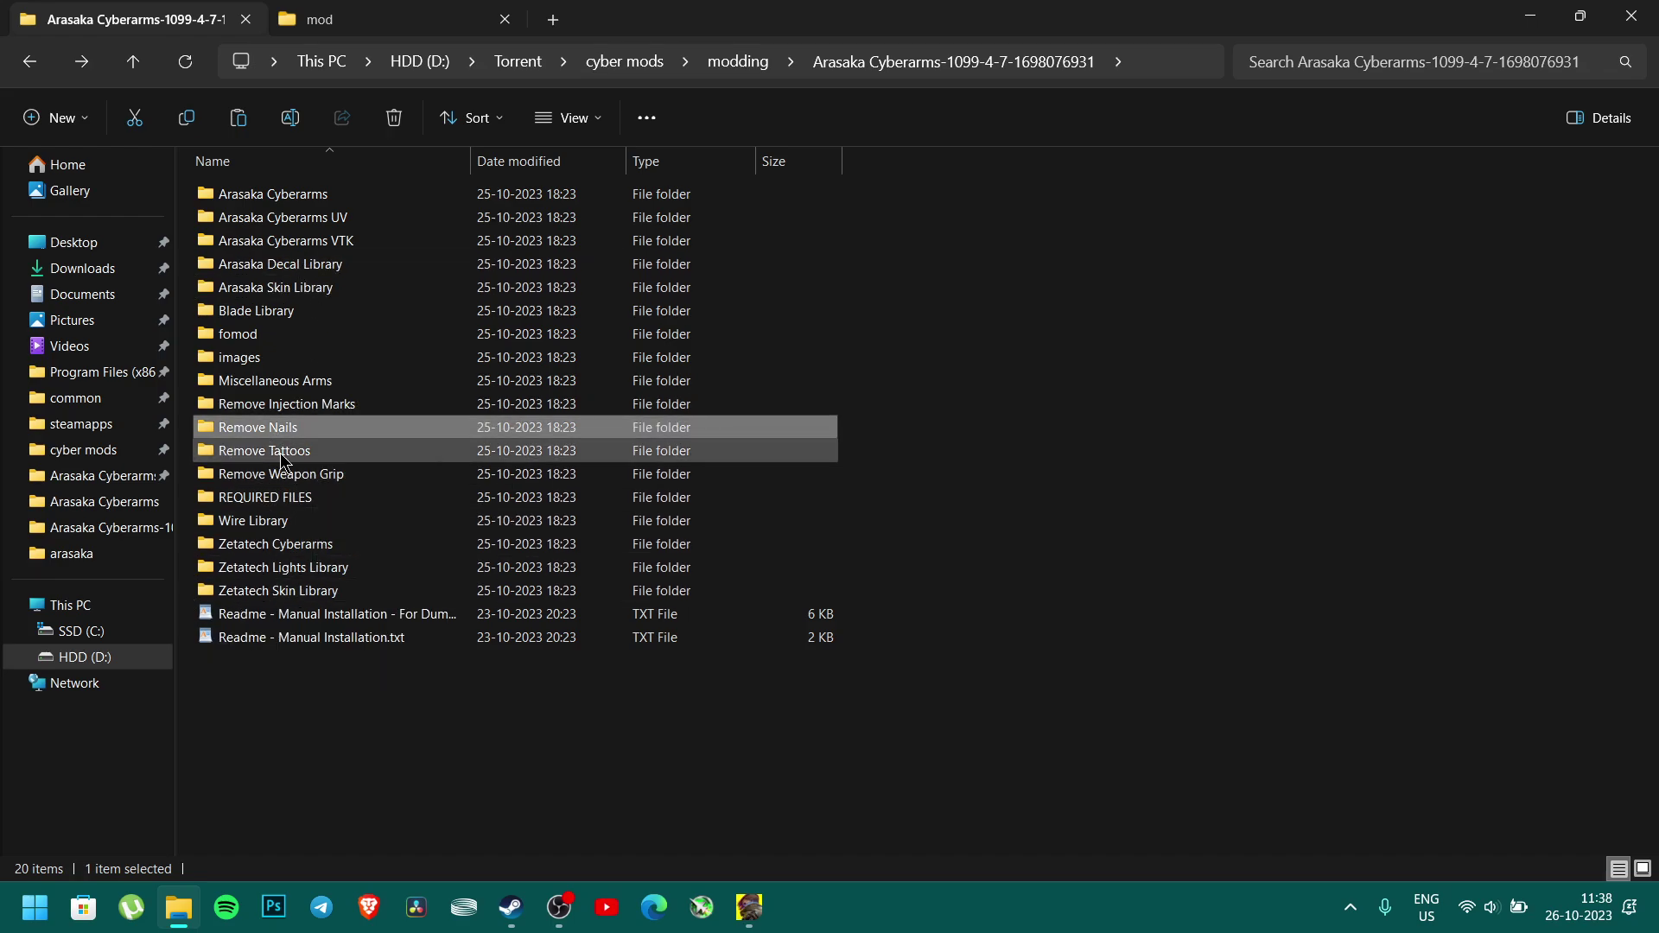
pyautogui.doubleClick(278, 453)
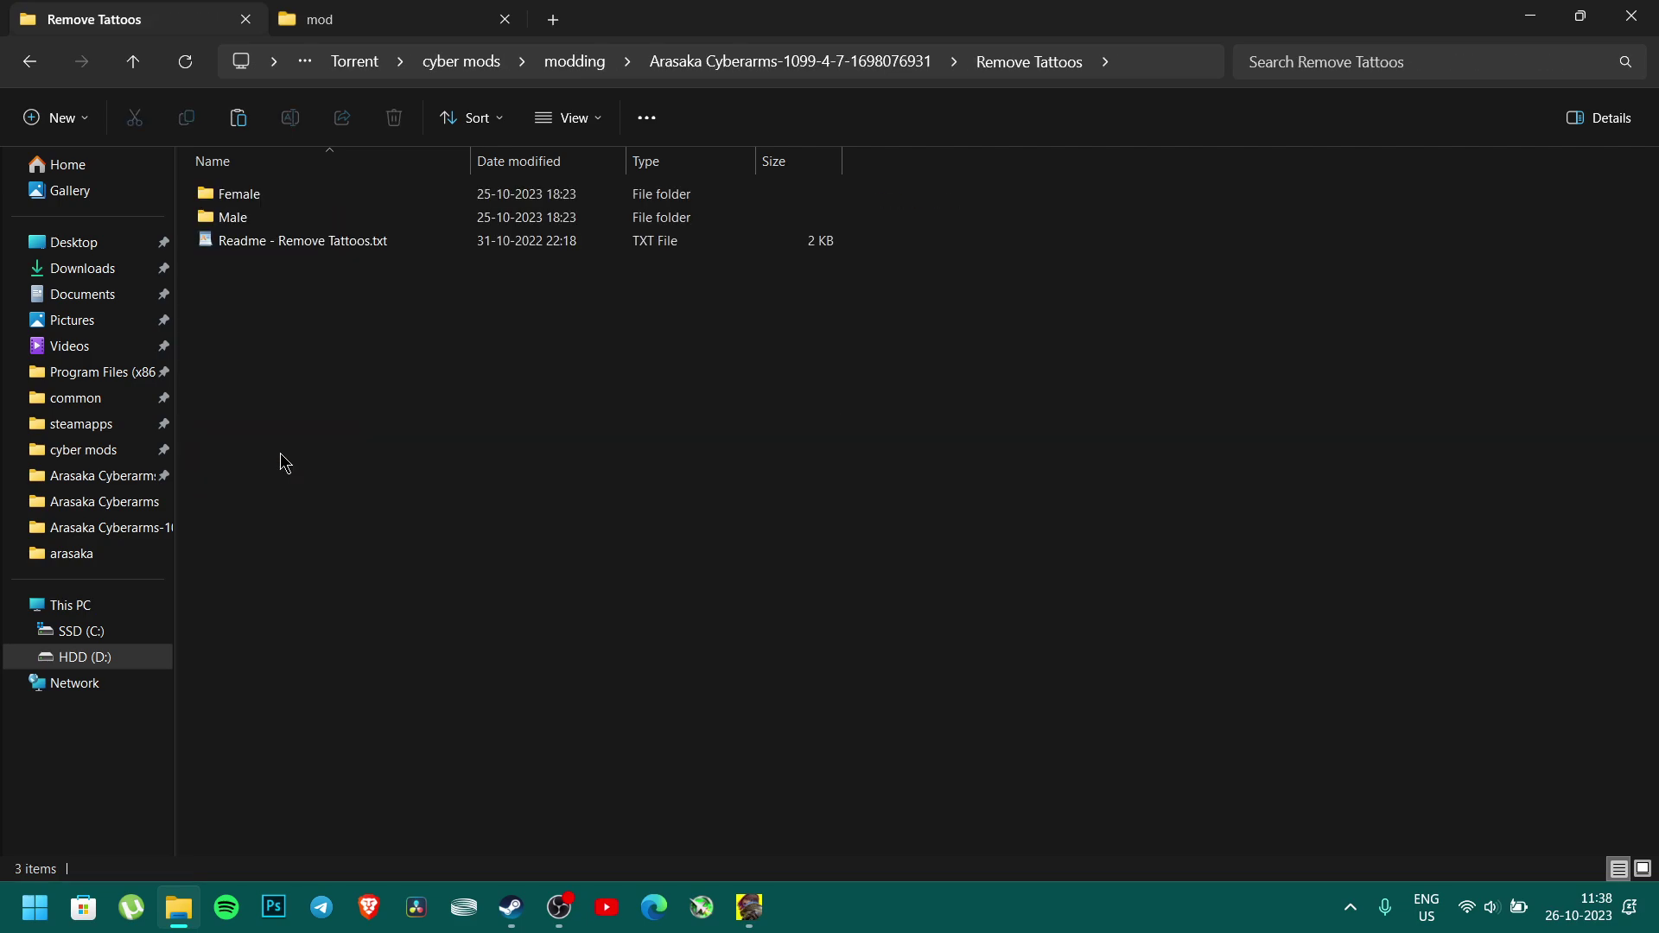
pyautogui.doubleClick(232, 191)
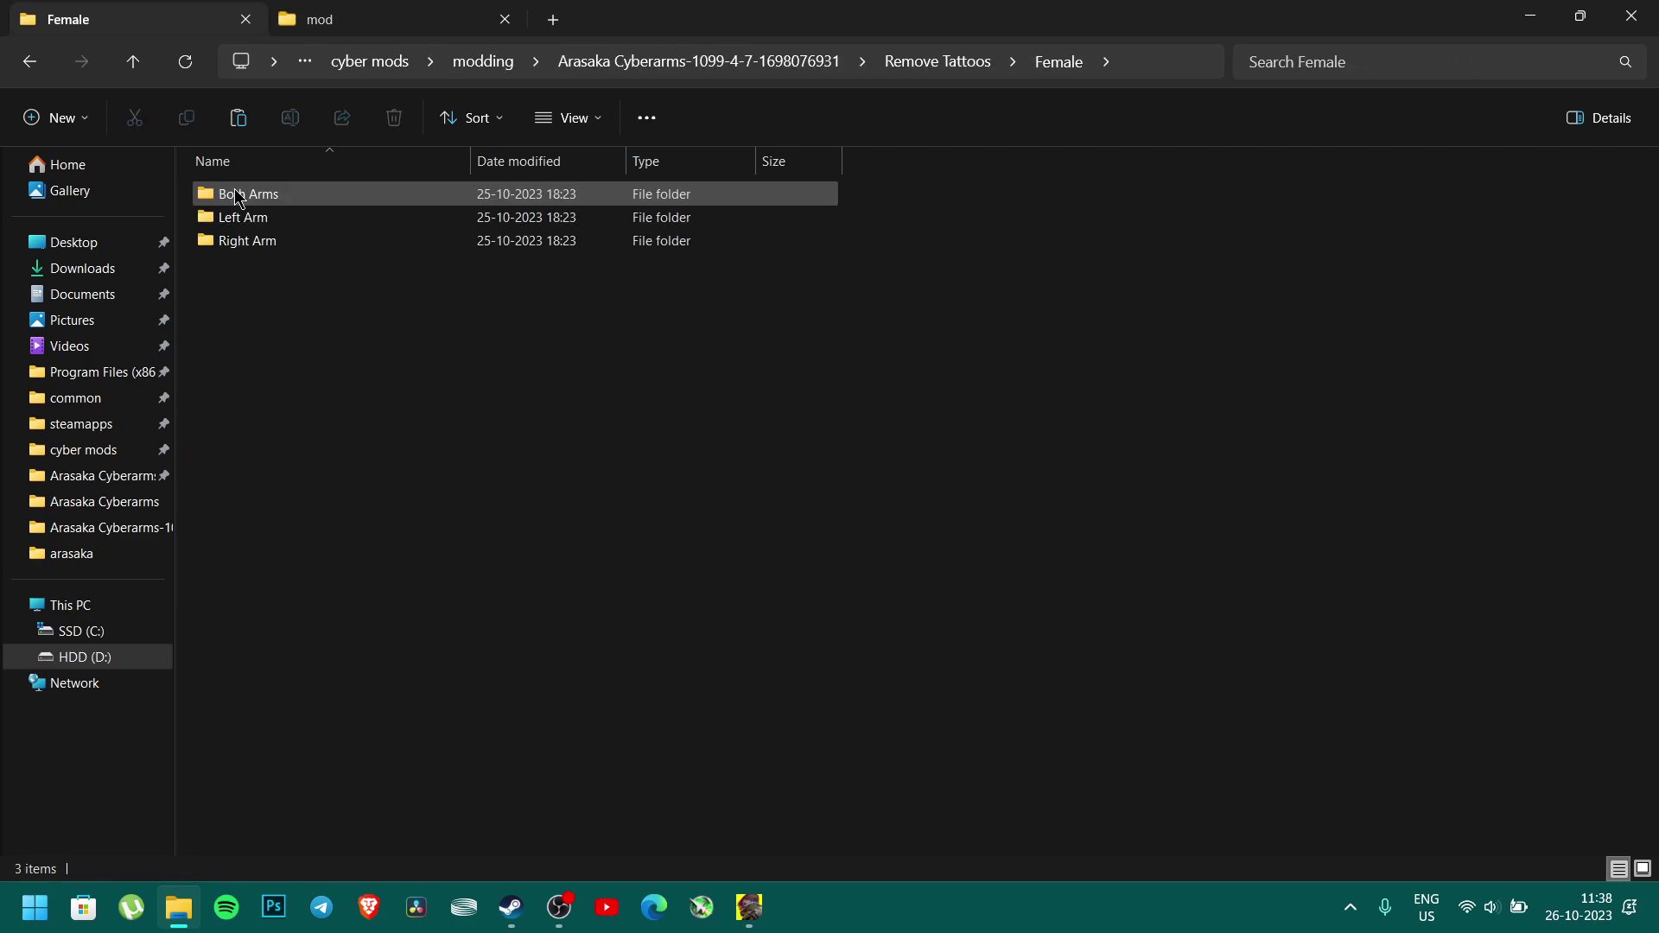
pyautogui.doubleClick(270, 217)
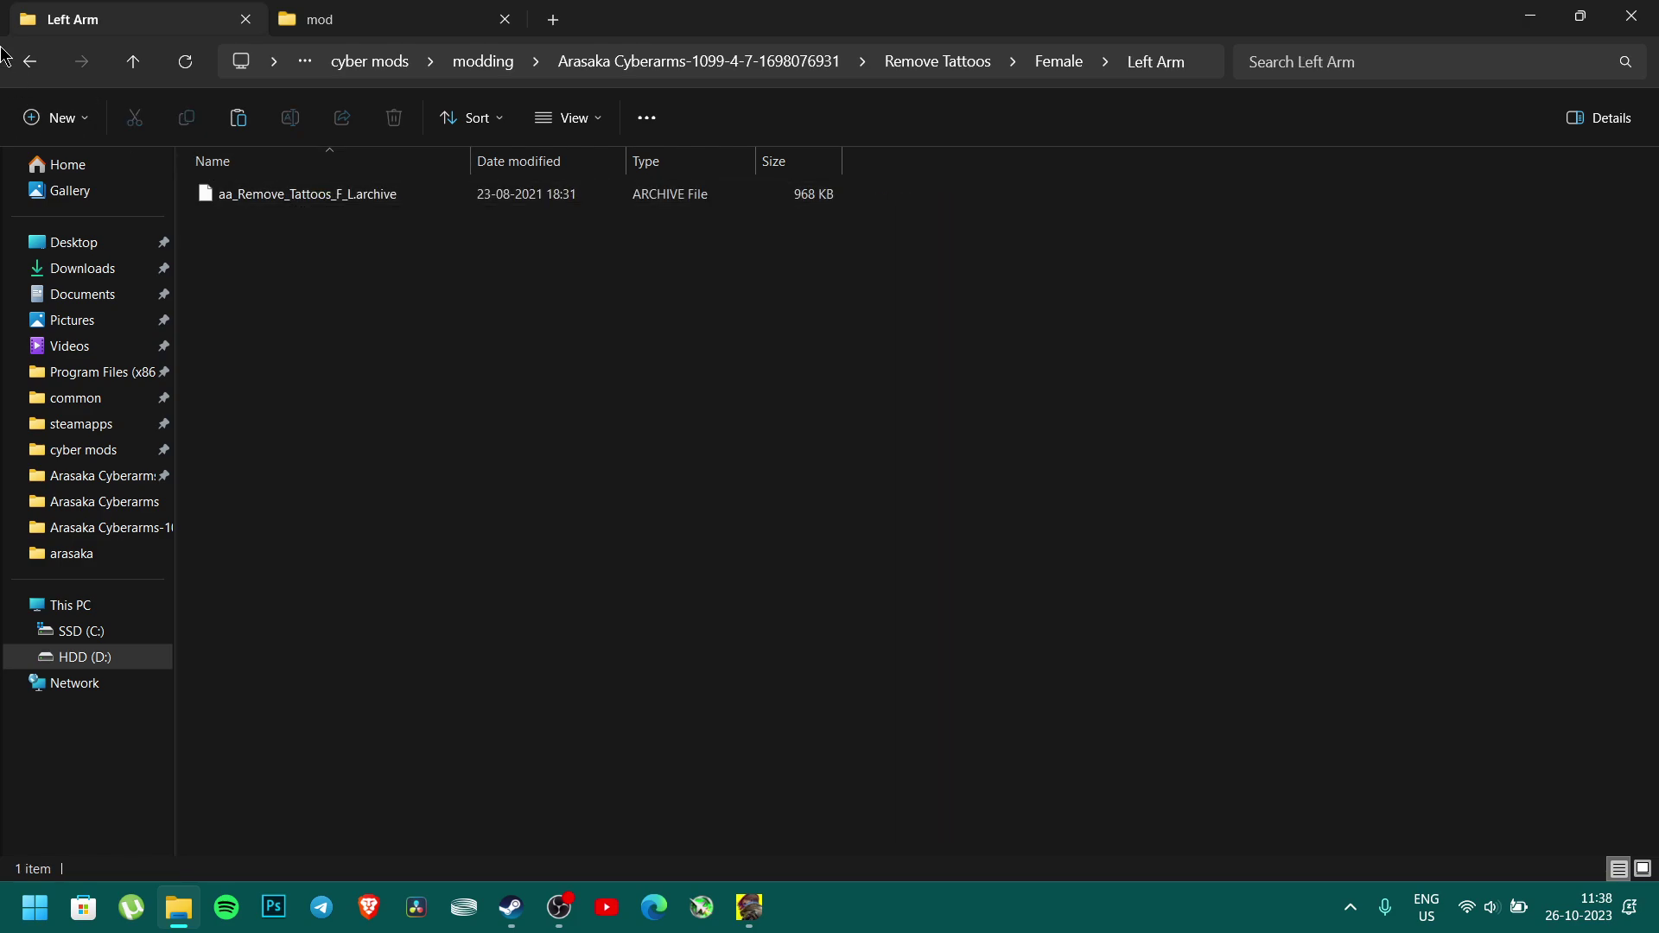
pyautogui.click(22, 63)
pyautogui.click(22, 62)
pyautogui.click(23, 62)
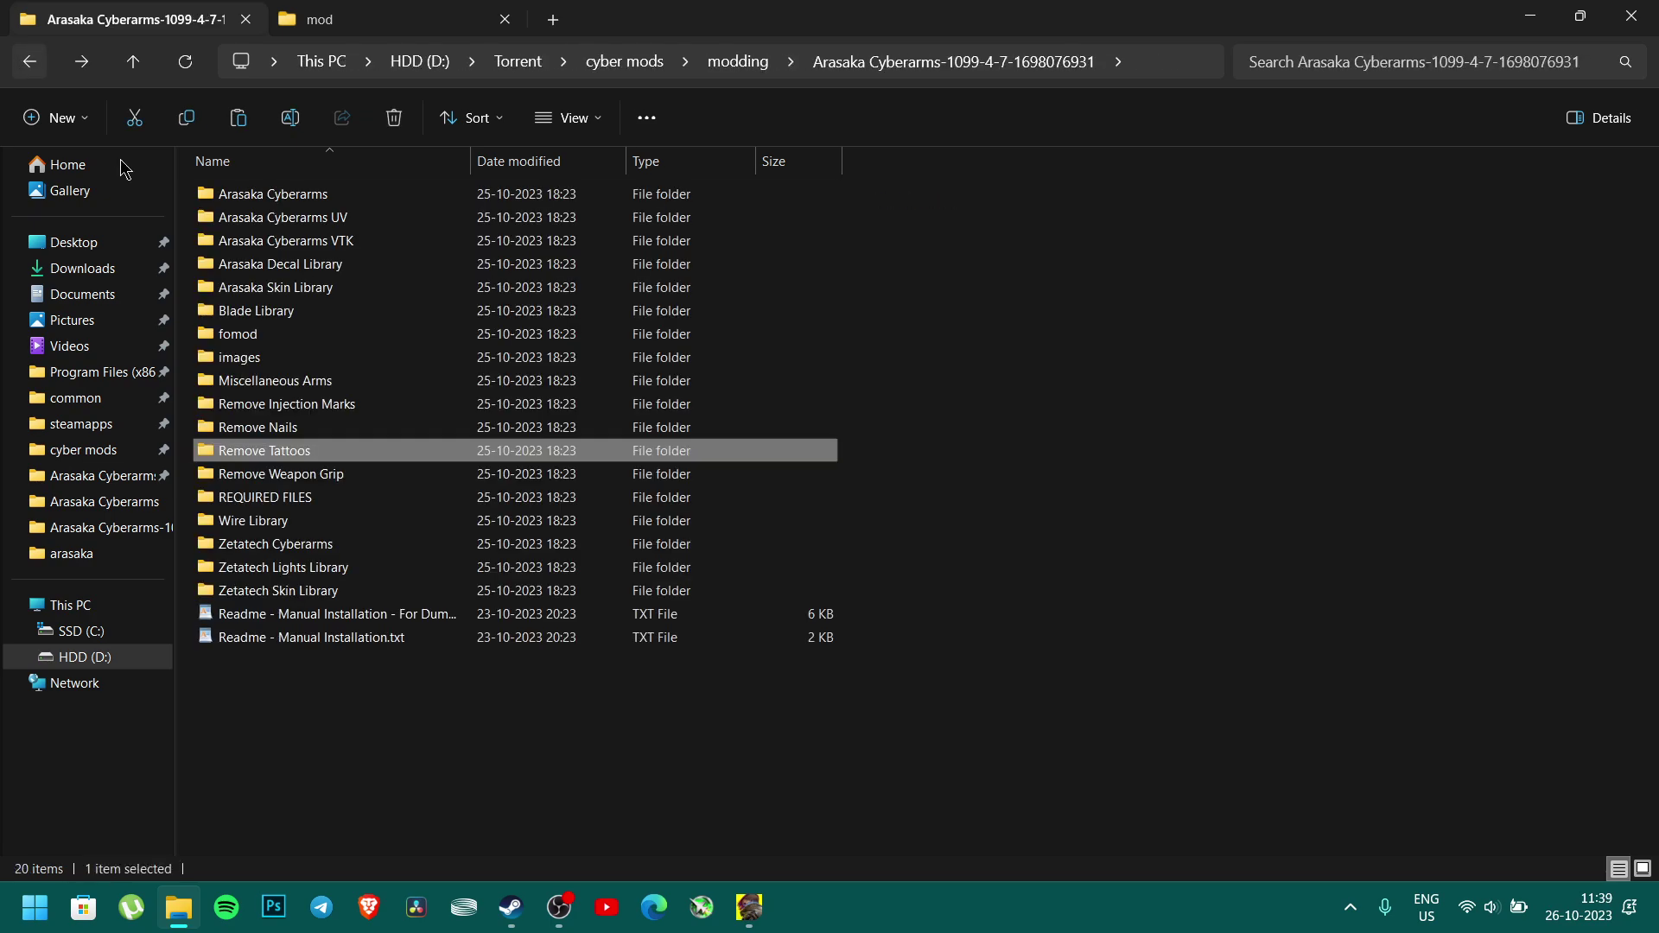
pyautogui.click(256, 413)
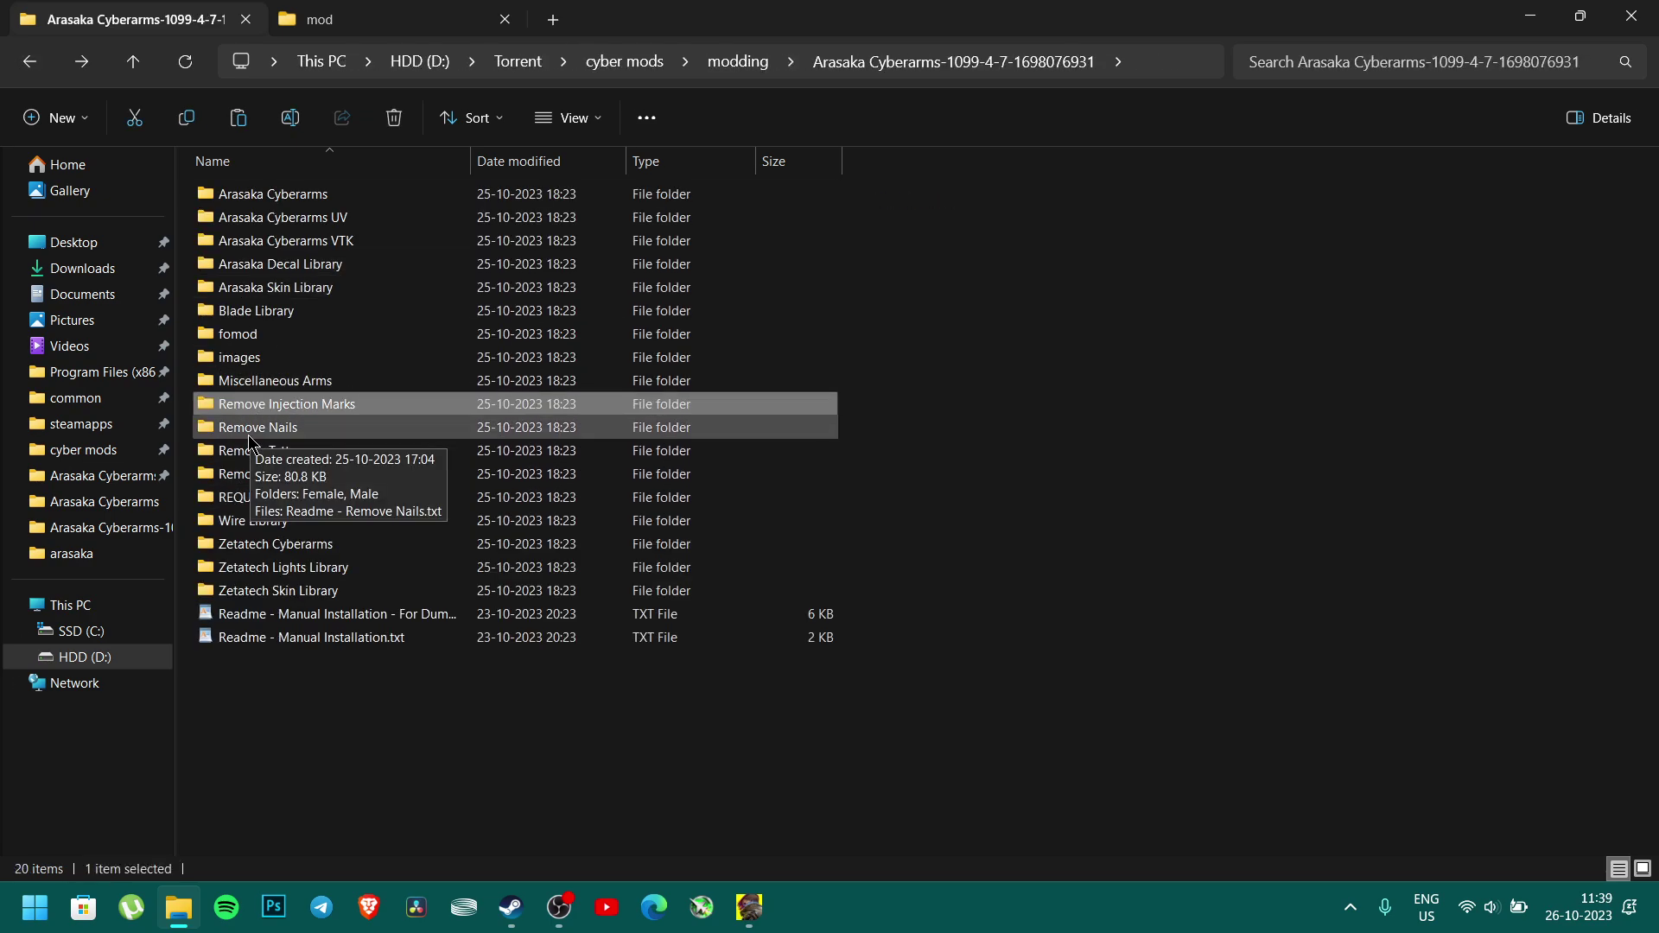
# Open Remove Nails > Female and look over its two nail archives
pyautogui.doubleClick(249, 428)
pyautogui.doubleClick(227, 194)
pyautogui.moveTo(262, 258); pyautogui.dragTo(232, 204)
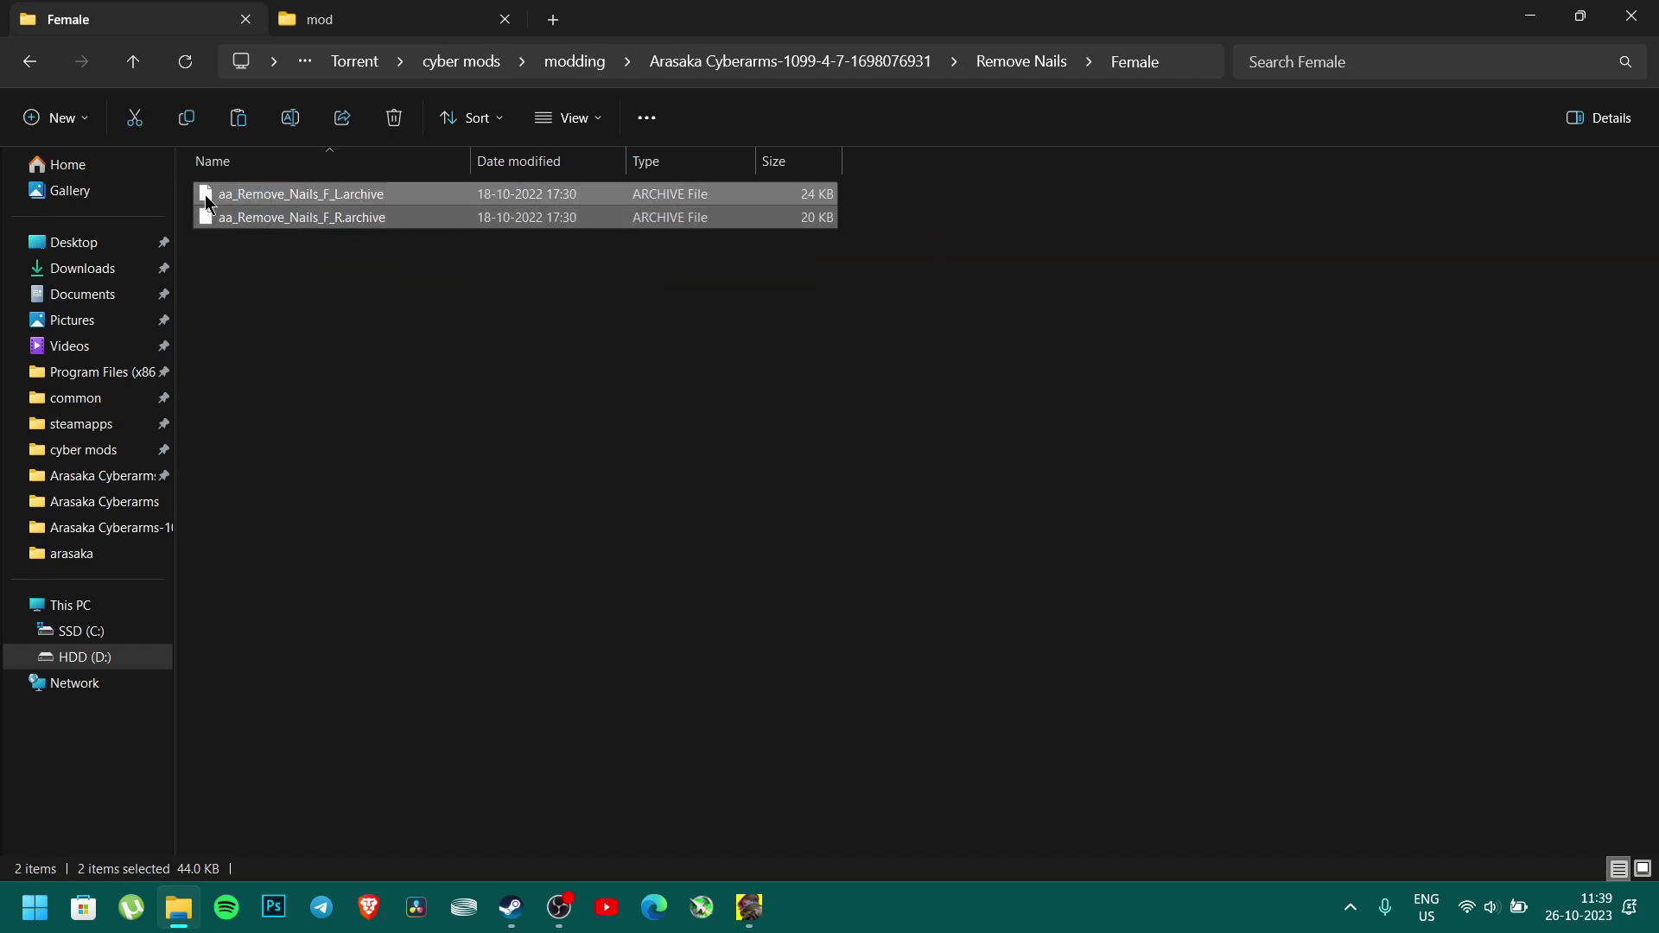
pyautogui.click(262, 243)
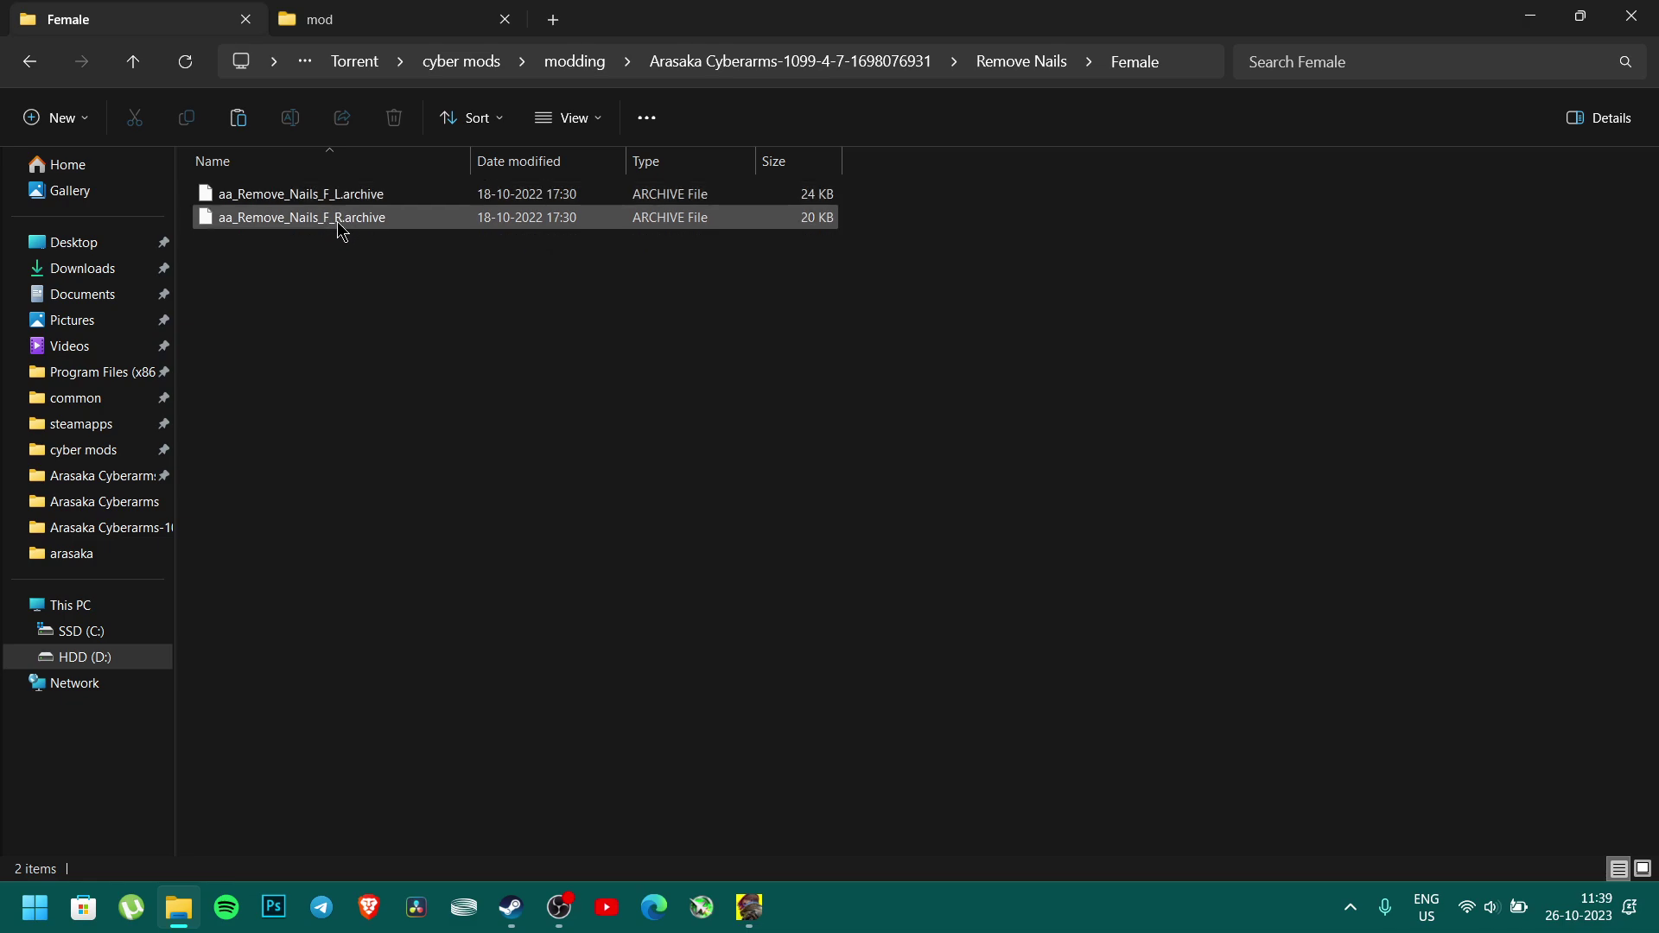
pyautogui.click(319, 202)
pyautogui.click(304, 268)
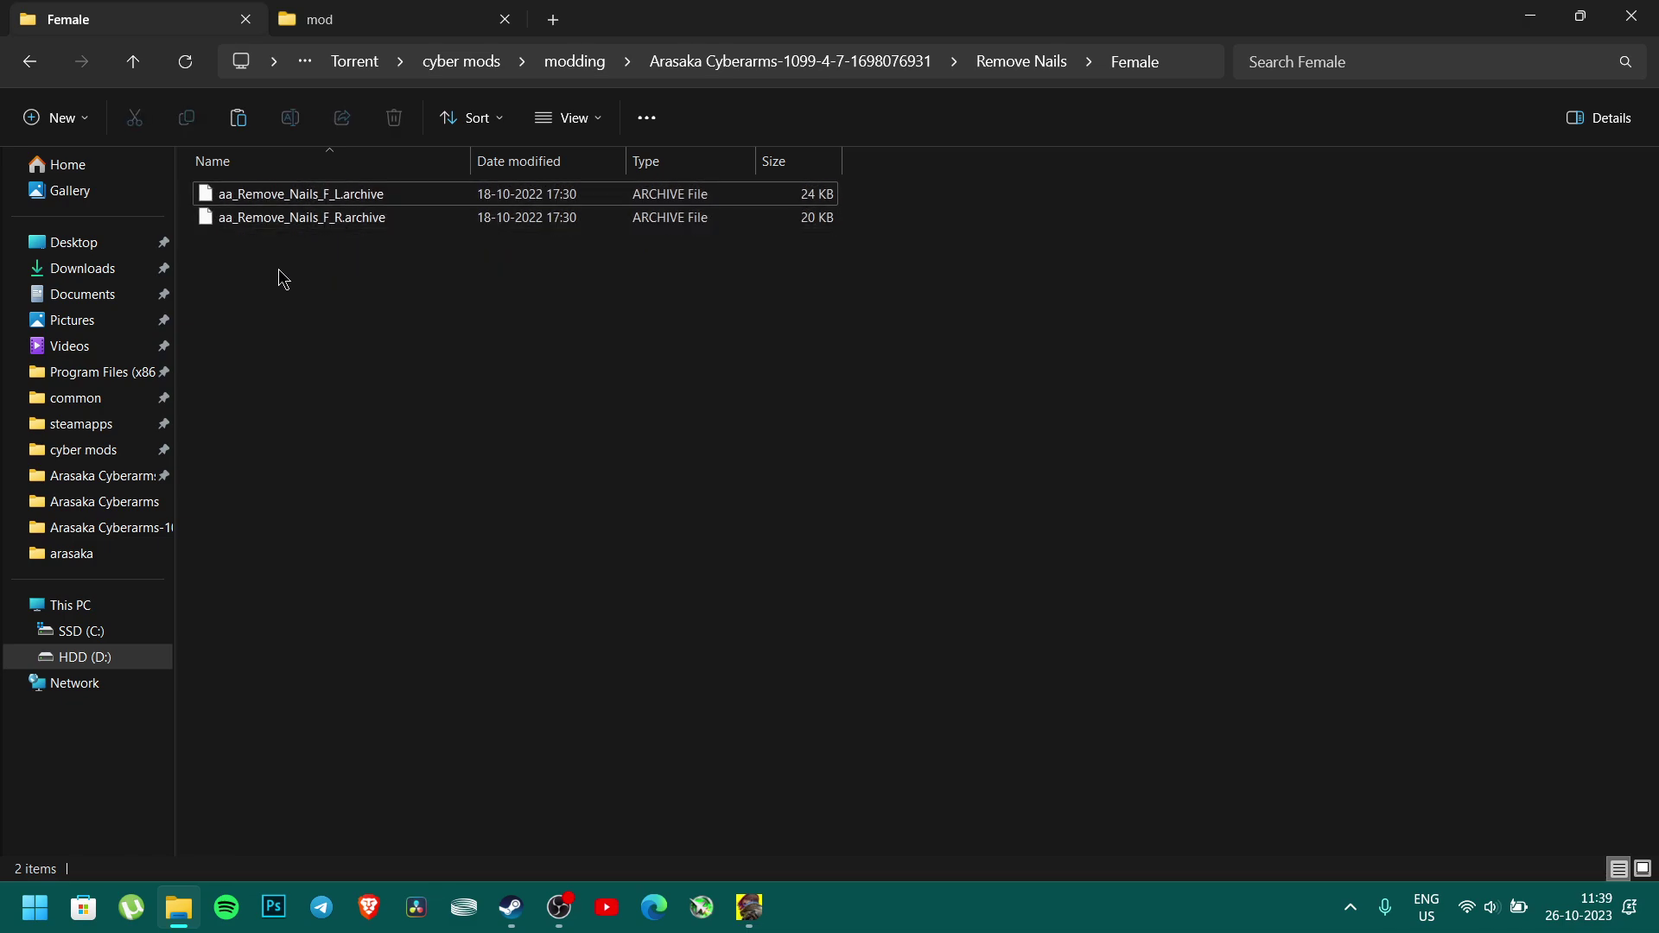
pyautogui.moveTo(234, 261); pyautogui.dragTo(313, 200)
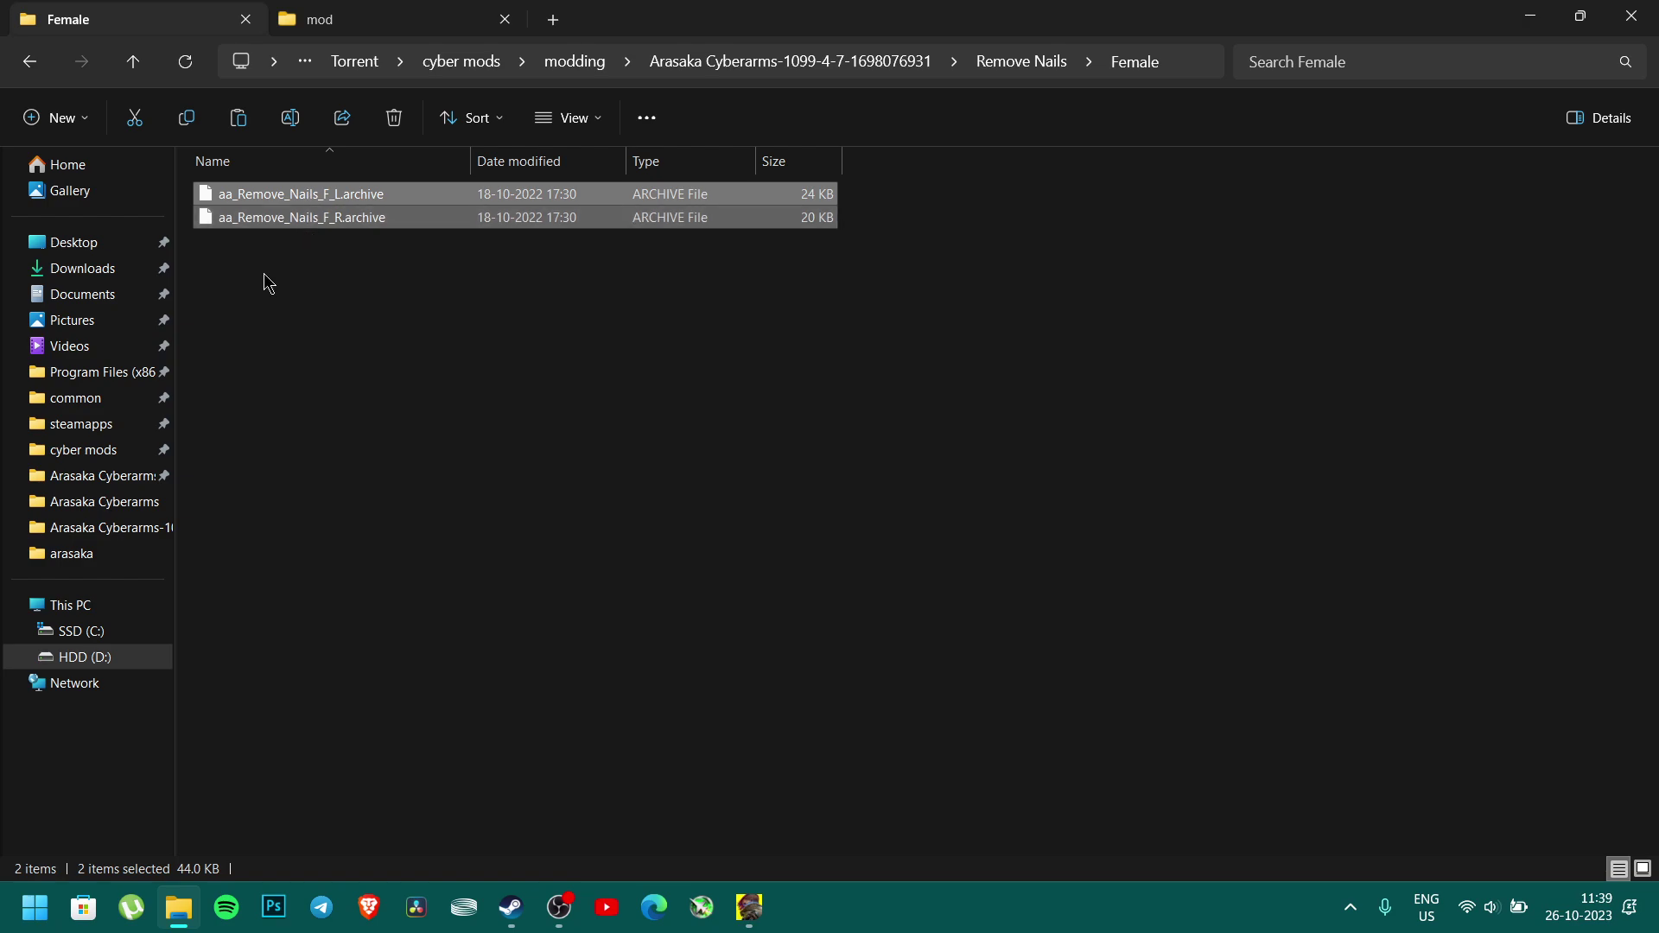
pyautogui.click(268, 281)
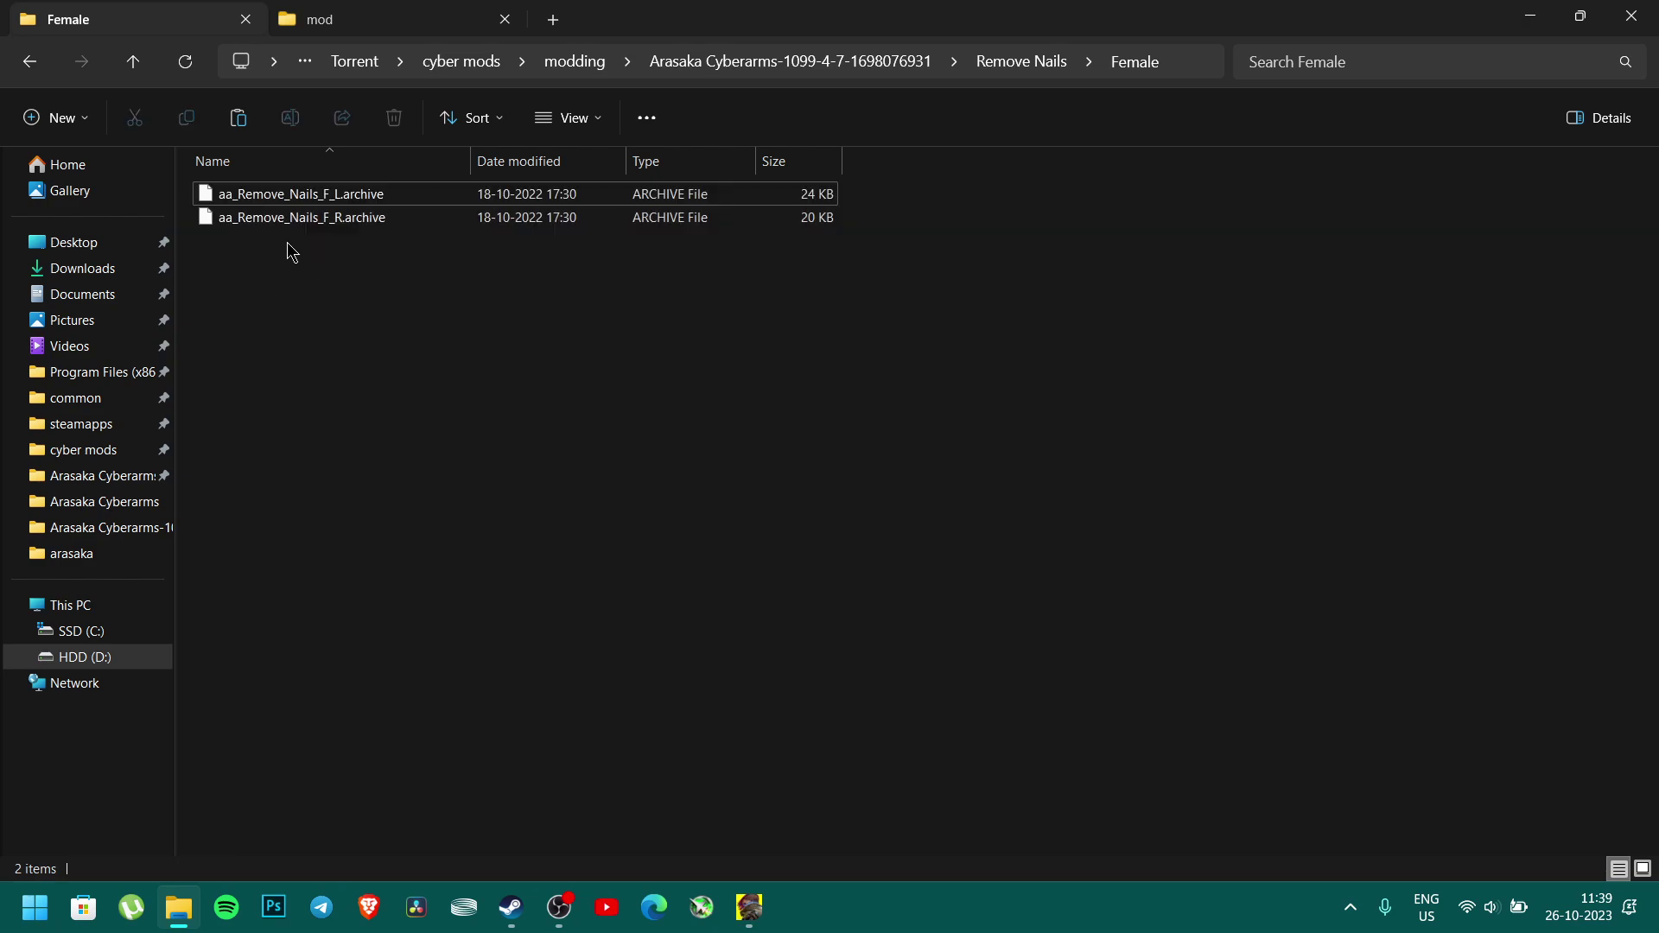
# Select aa_Remove_Nails_F_R.archive and drag it toward the game's mod folder
pyautogui.click(326, 193)
pyautogui.click(327, 218)
pyautogui.rightClick(337, 227)
pyautogui.click(312, 251)
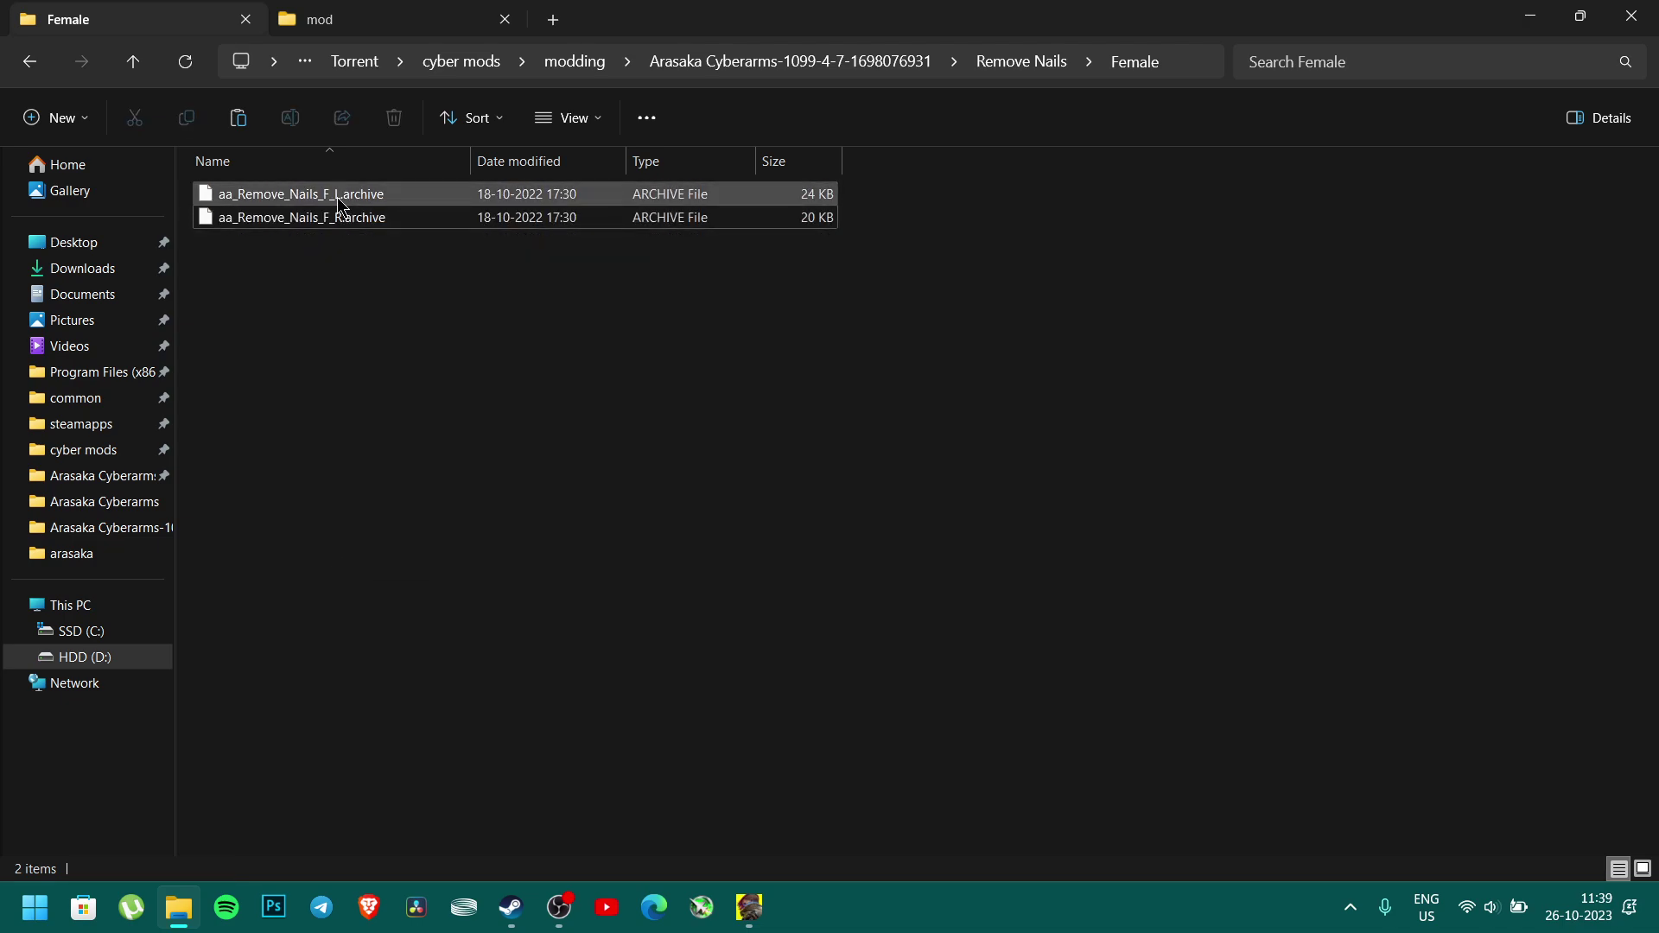
pyautogui.click(304, 226)
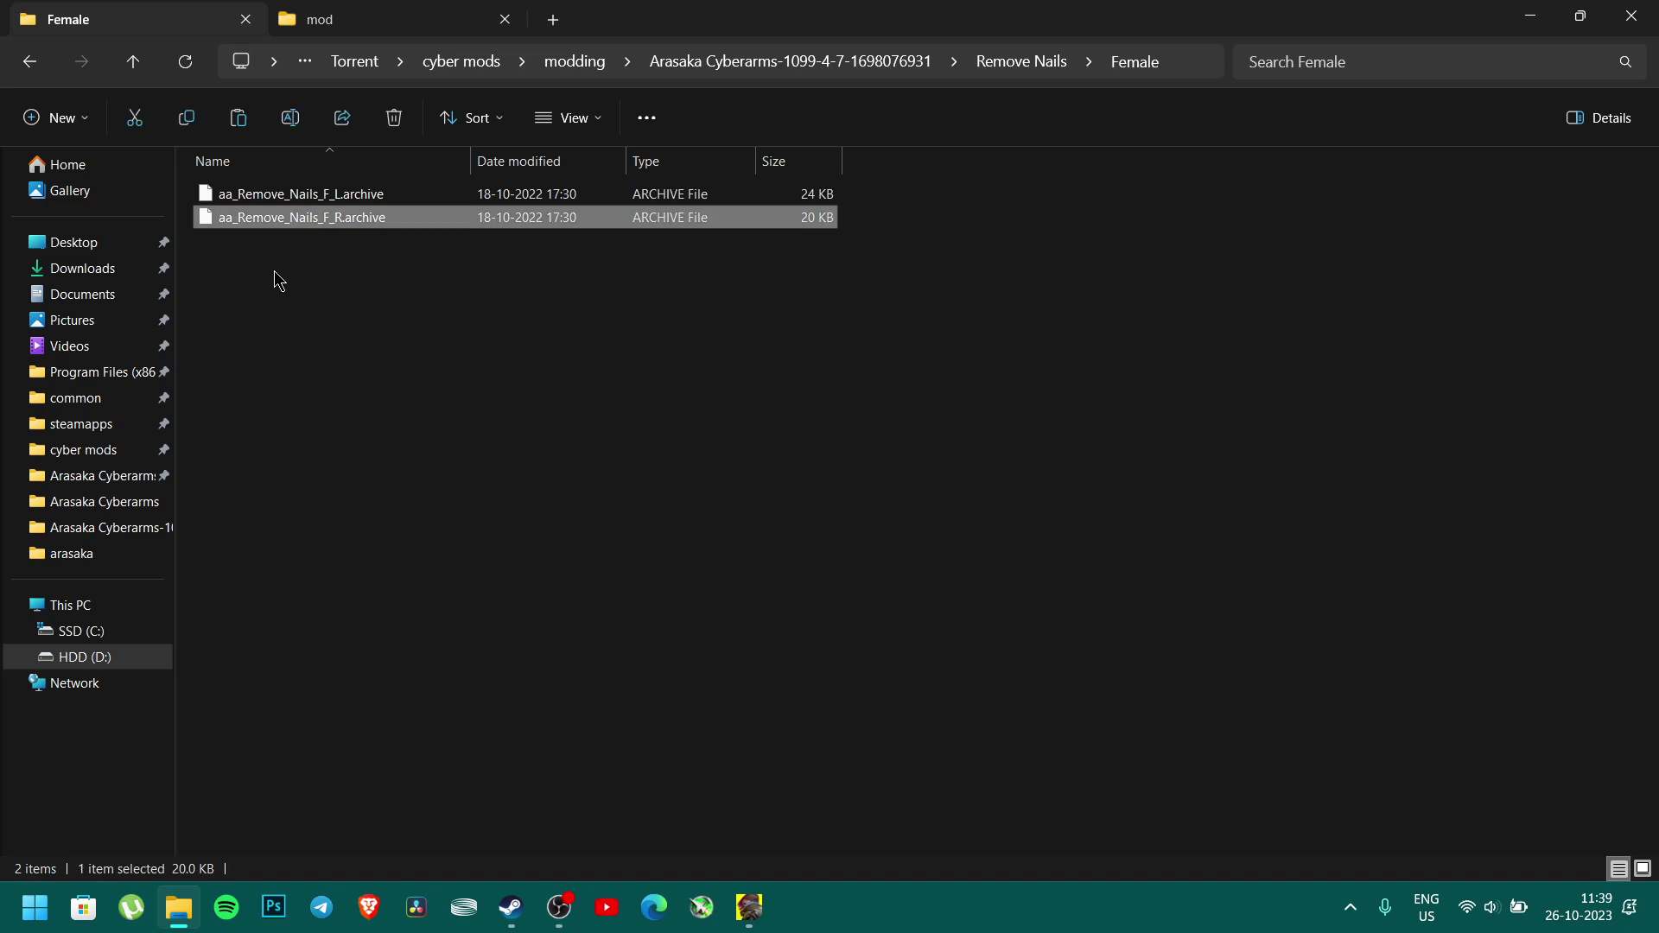
pyautogui.moveTo(327, 229); pyautogui.dragTo(255, 281)
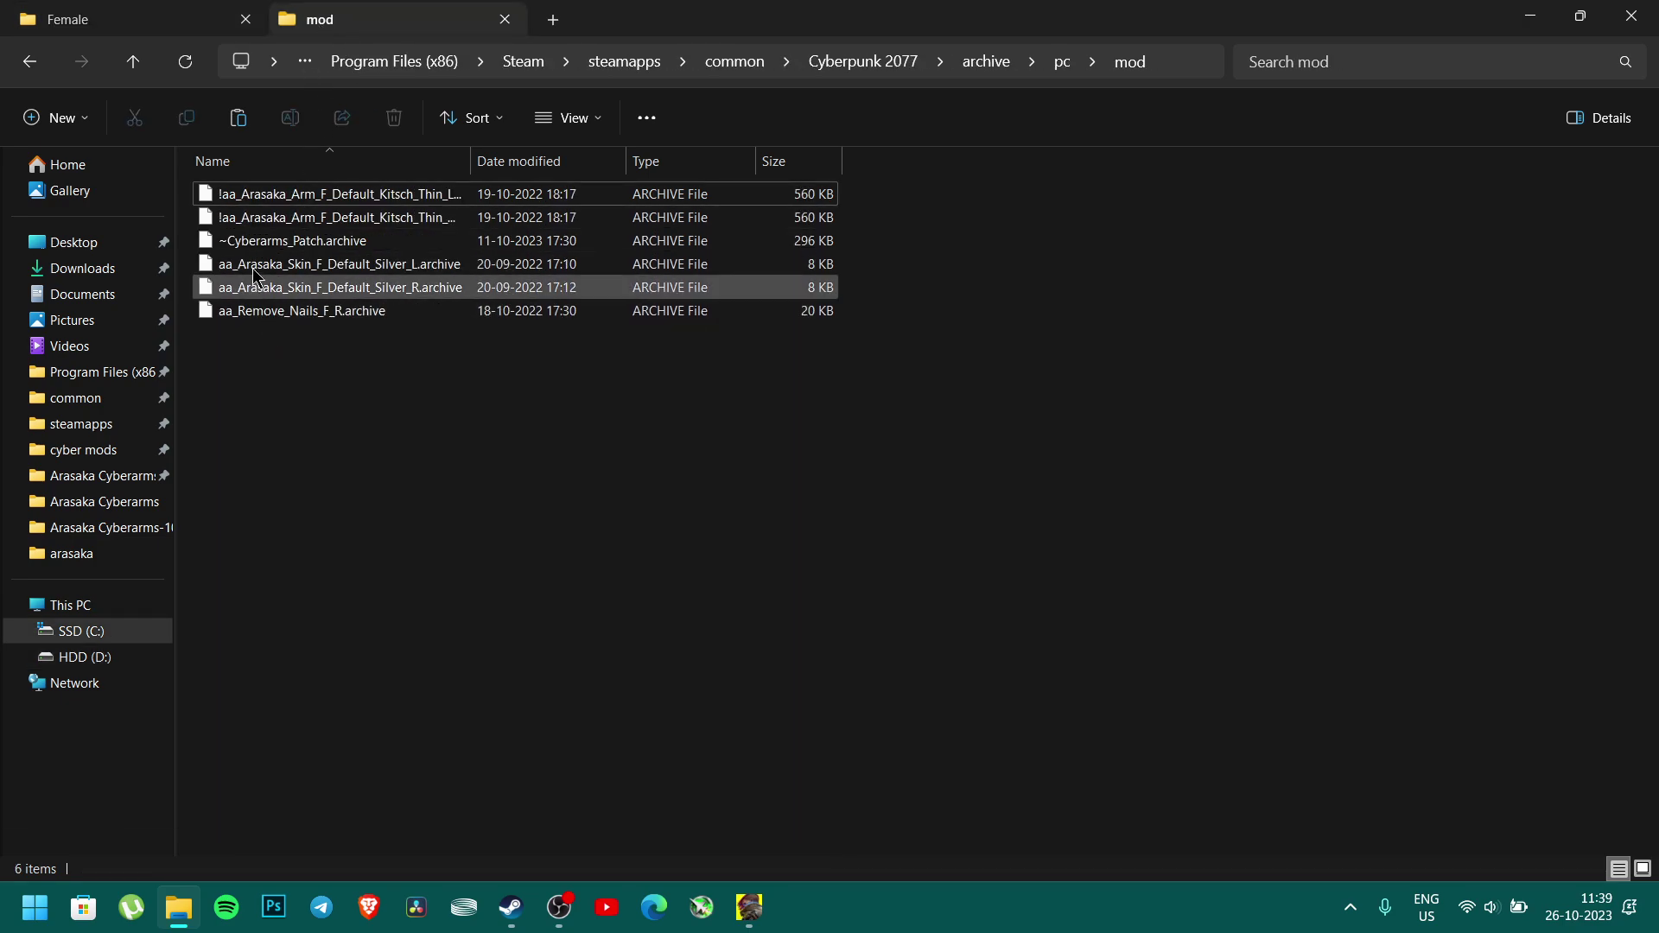
# Confirm aa_Remove_Nails_F_R.archive now sits in the mod folder
pyautogui.click(271, 317)
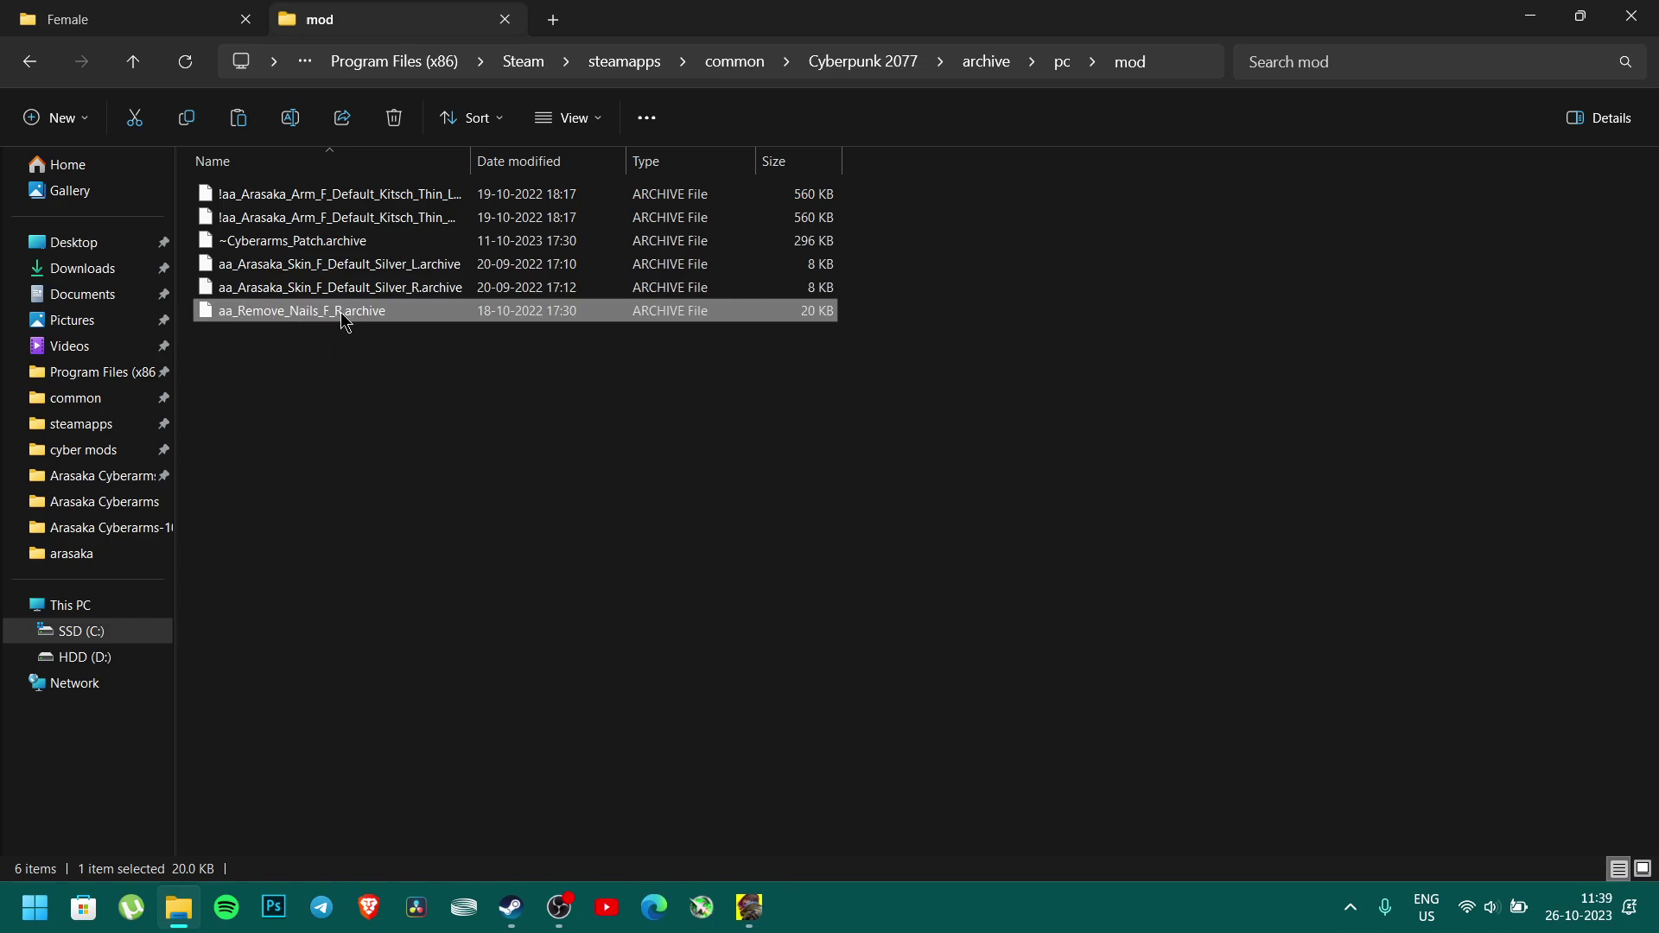
pyautogui.click(317, 347)
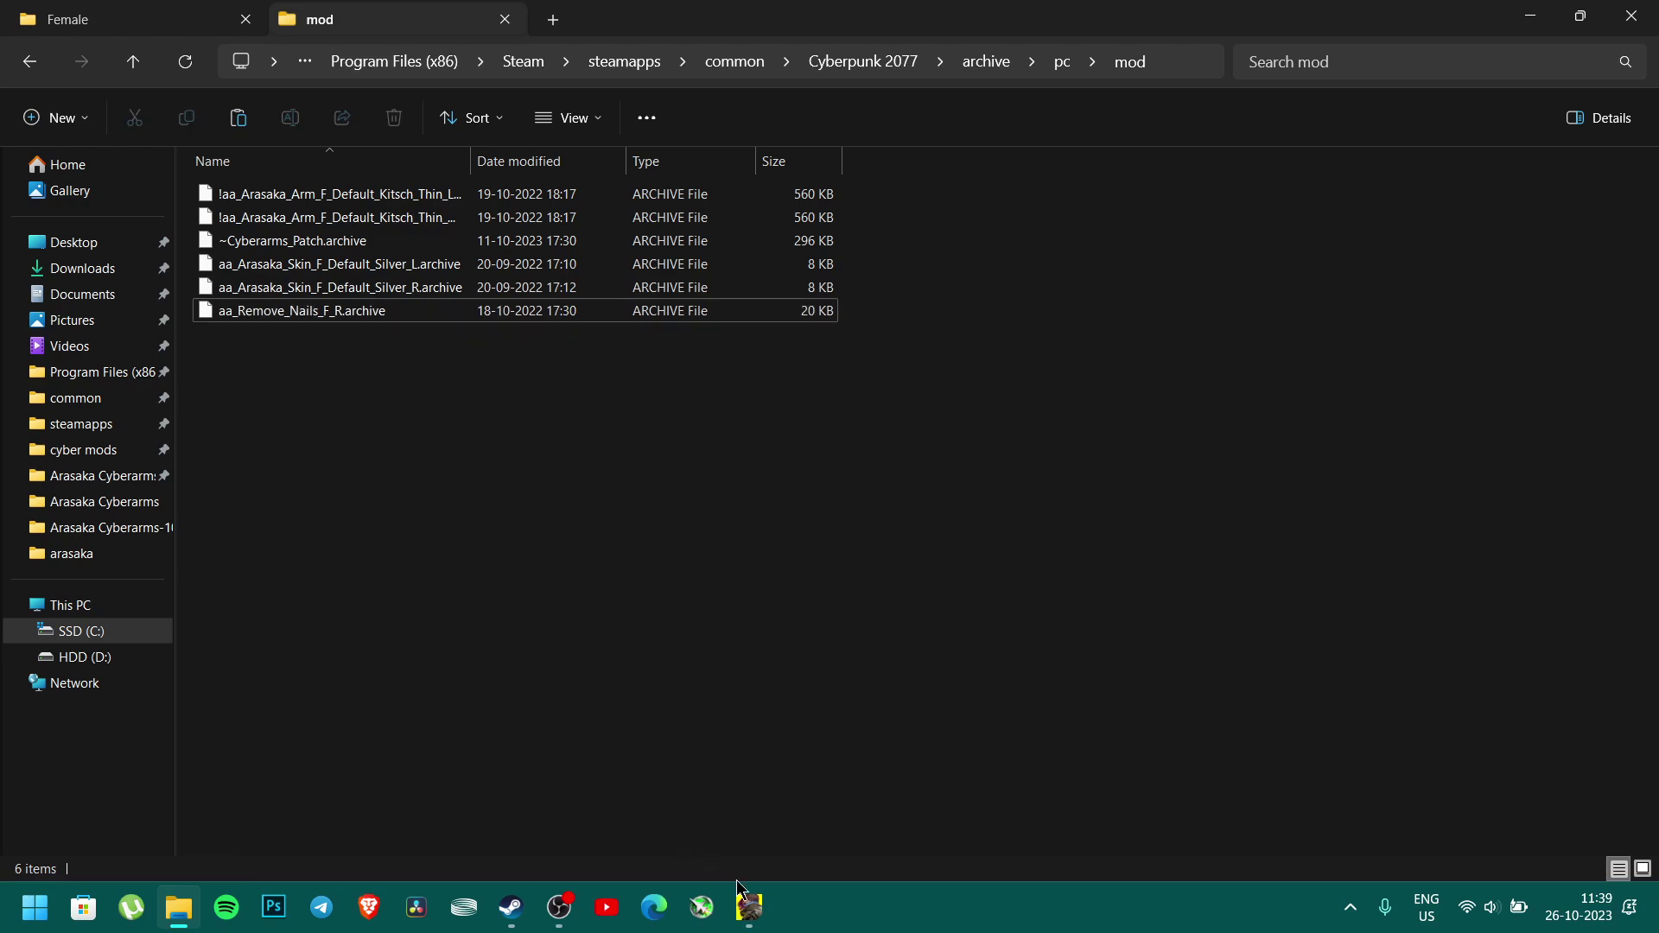
# Switch to the running Cyberpunk 2077 game and resume from the pause menu
pyautogui.moveTo(743, 899)
pyautogui.click(755, 818)
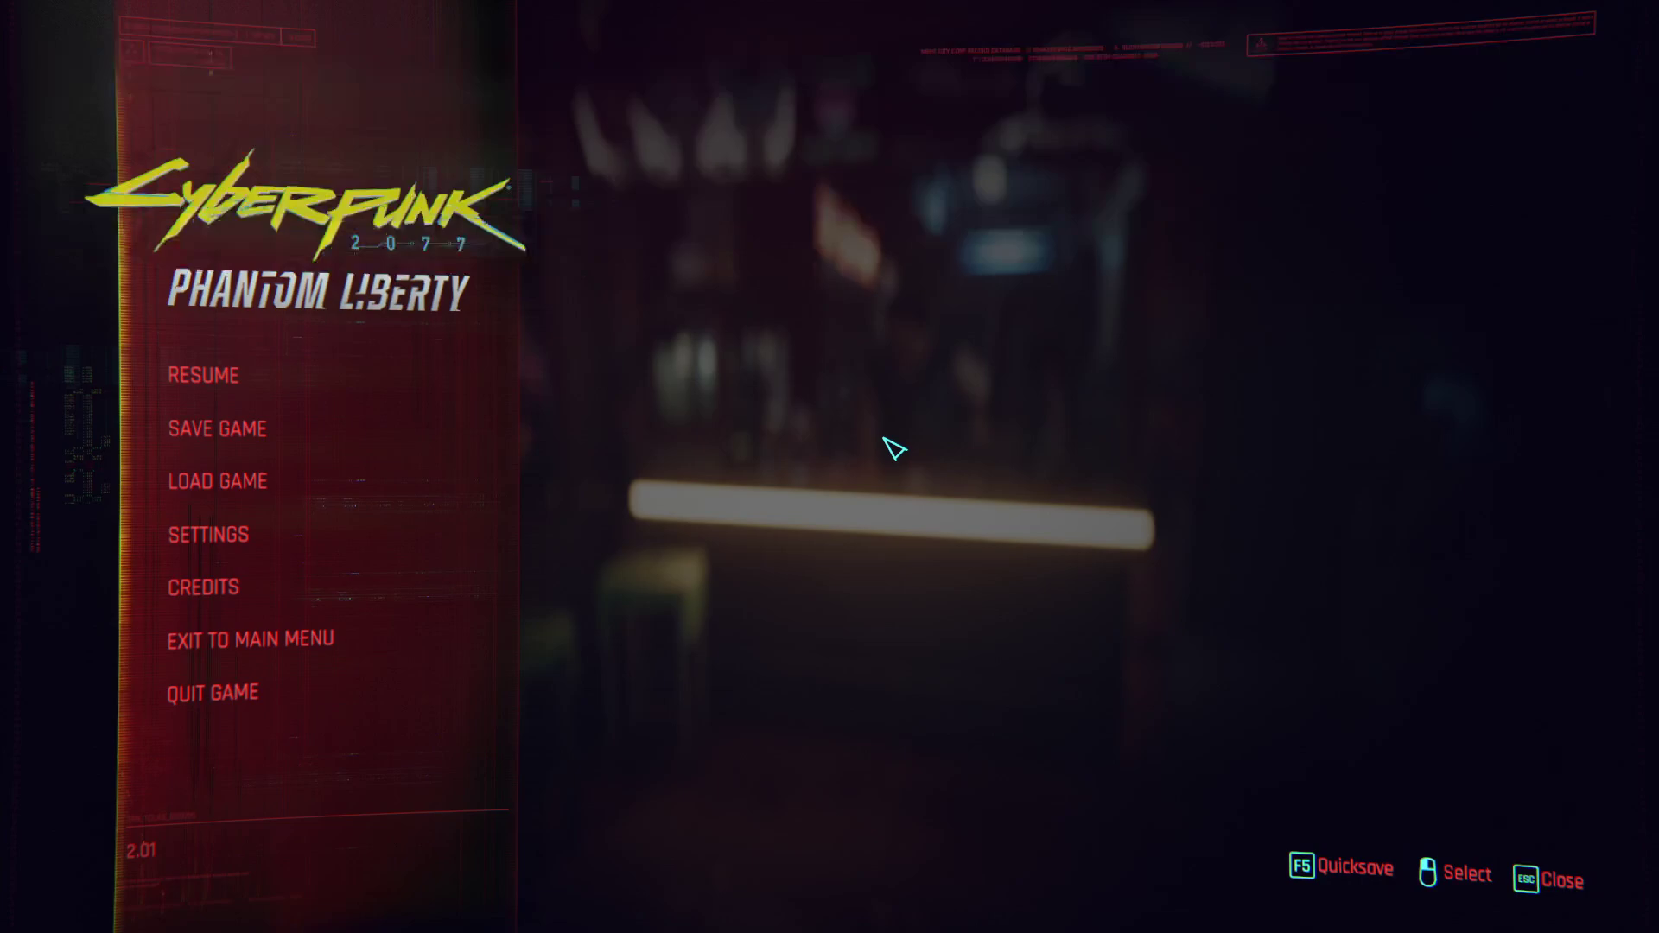
pyautogui.press('Escape')
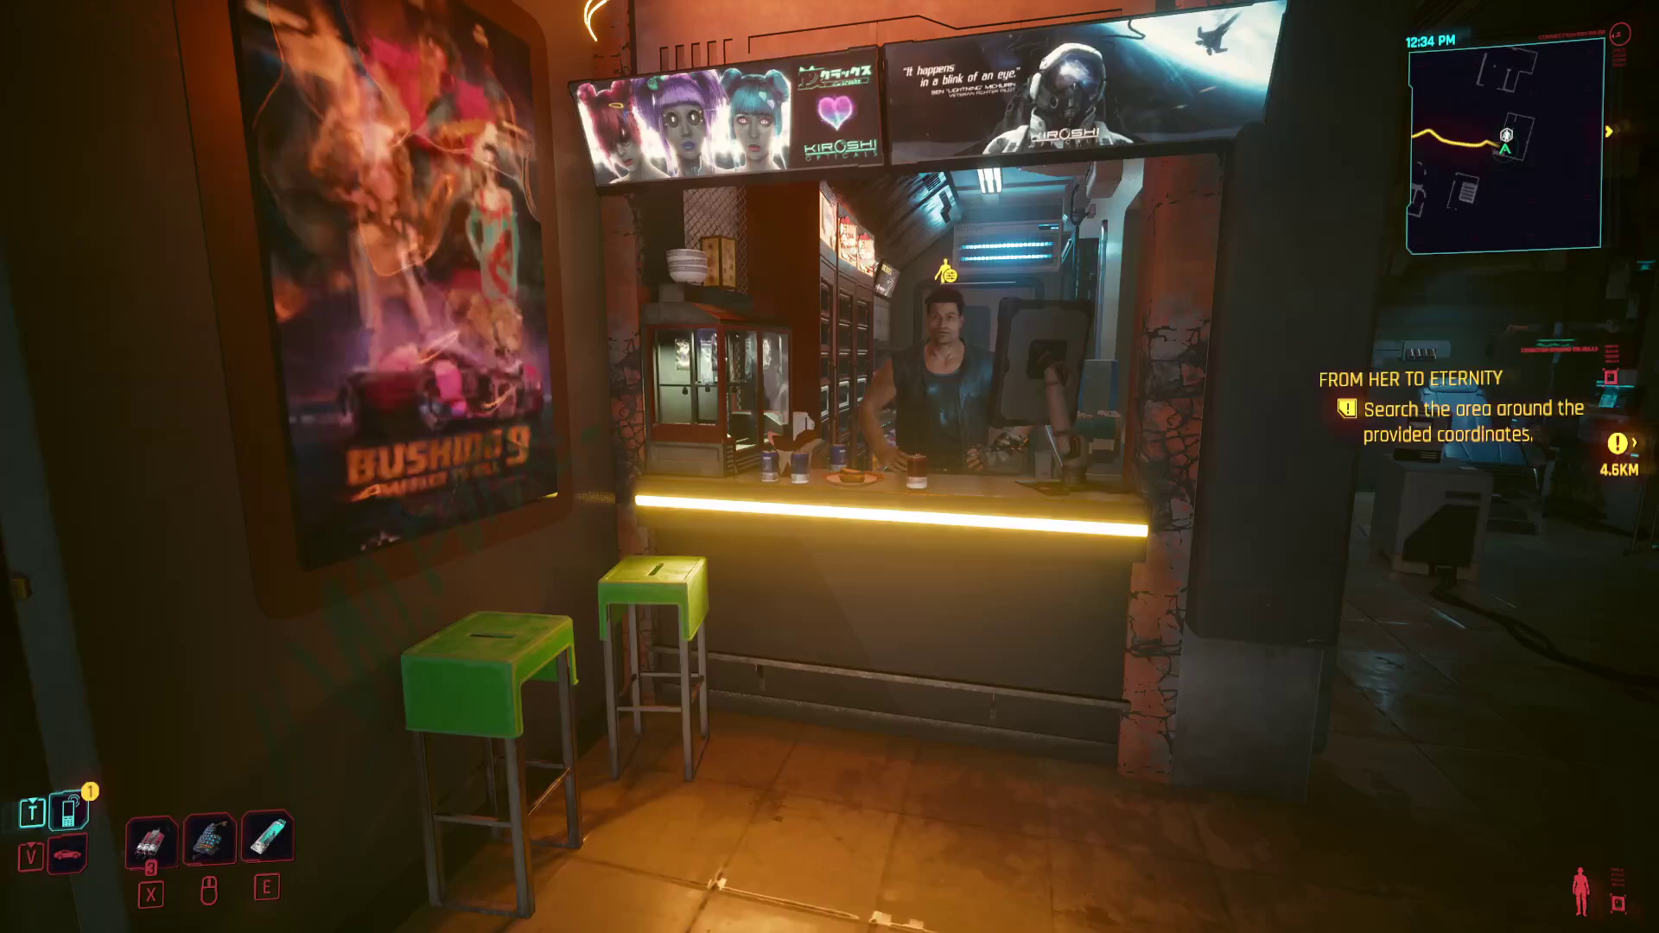
# Ask the ripperdoc about new cyberware, check the equipped arm cyberware, then close the screen
pyautogui.moveTo(830, 467)
pyautogui.press('w')
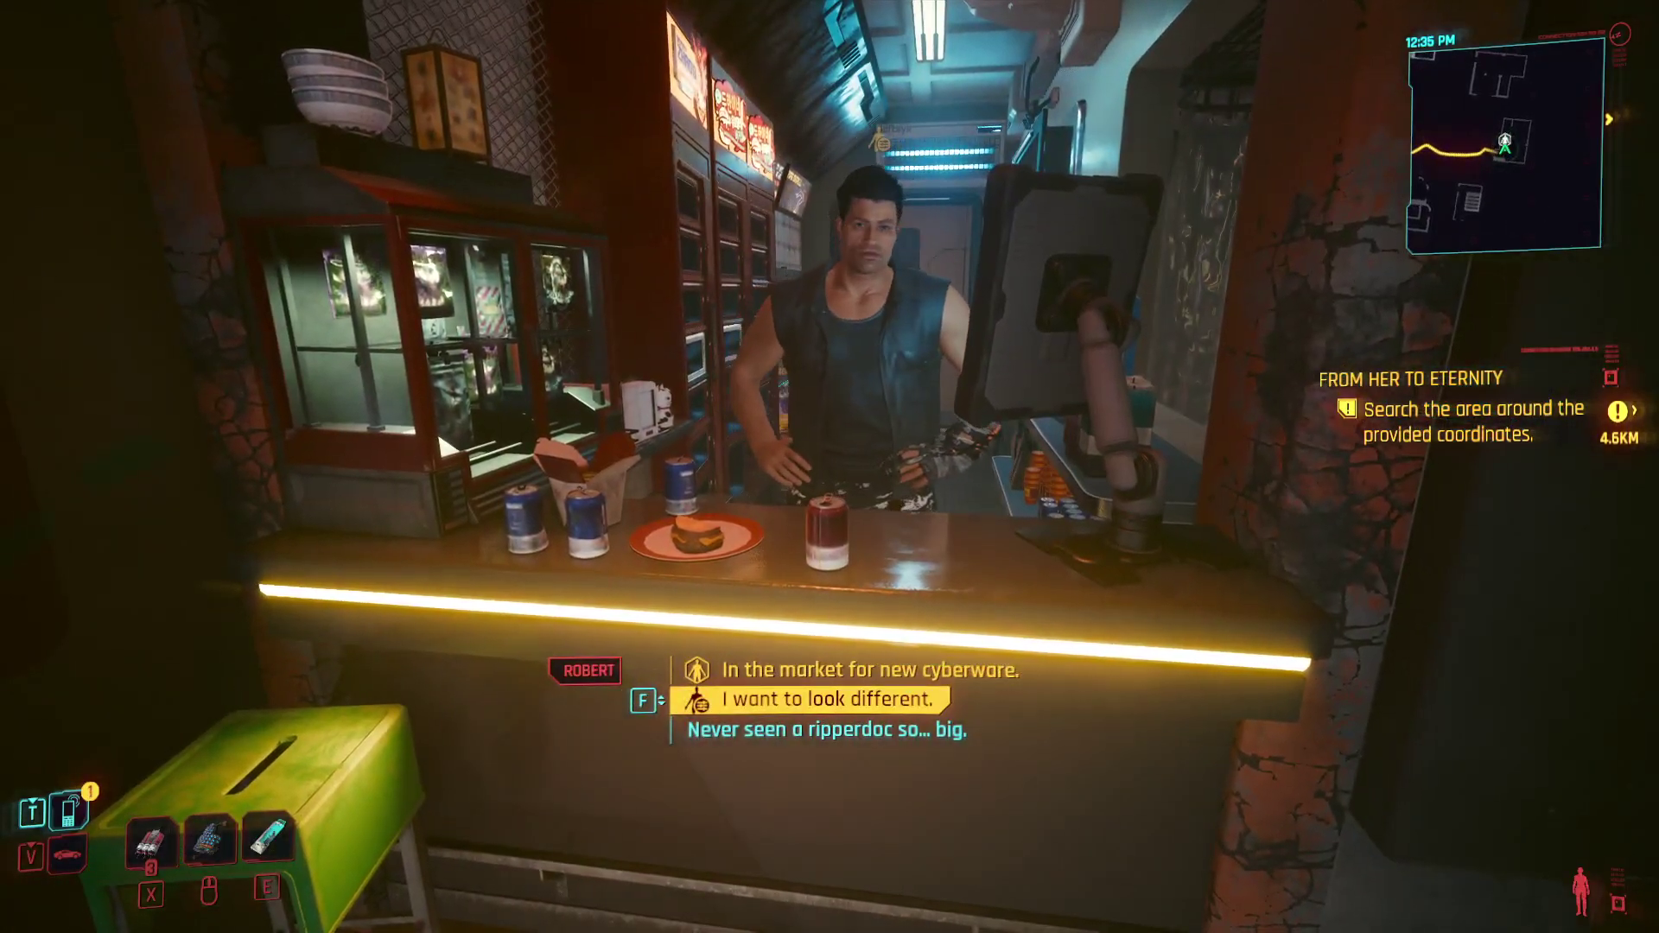
pyautogui.press('w')
pyautogui.scroll(1, 829, 466)
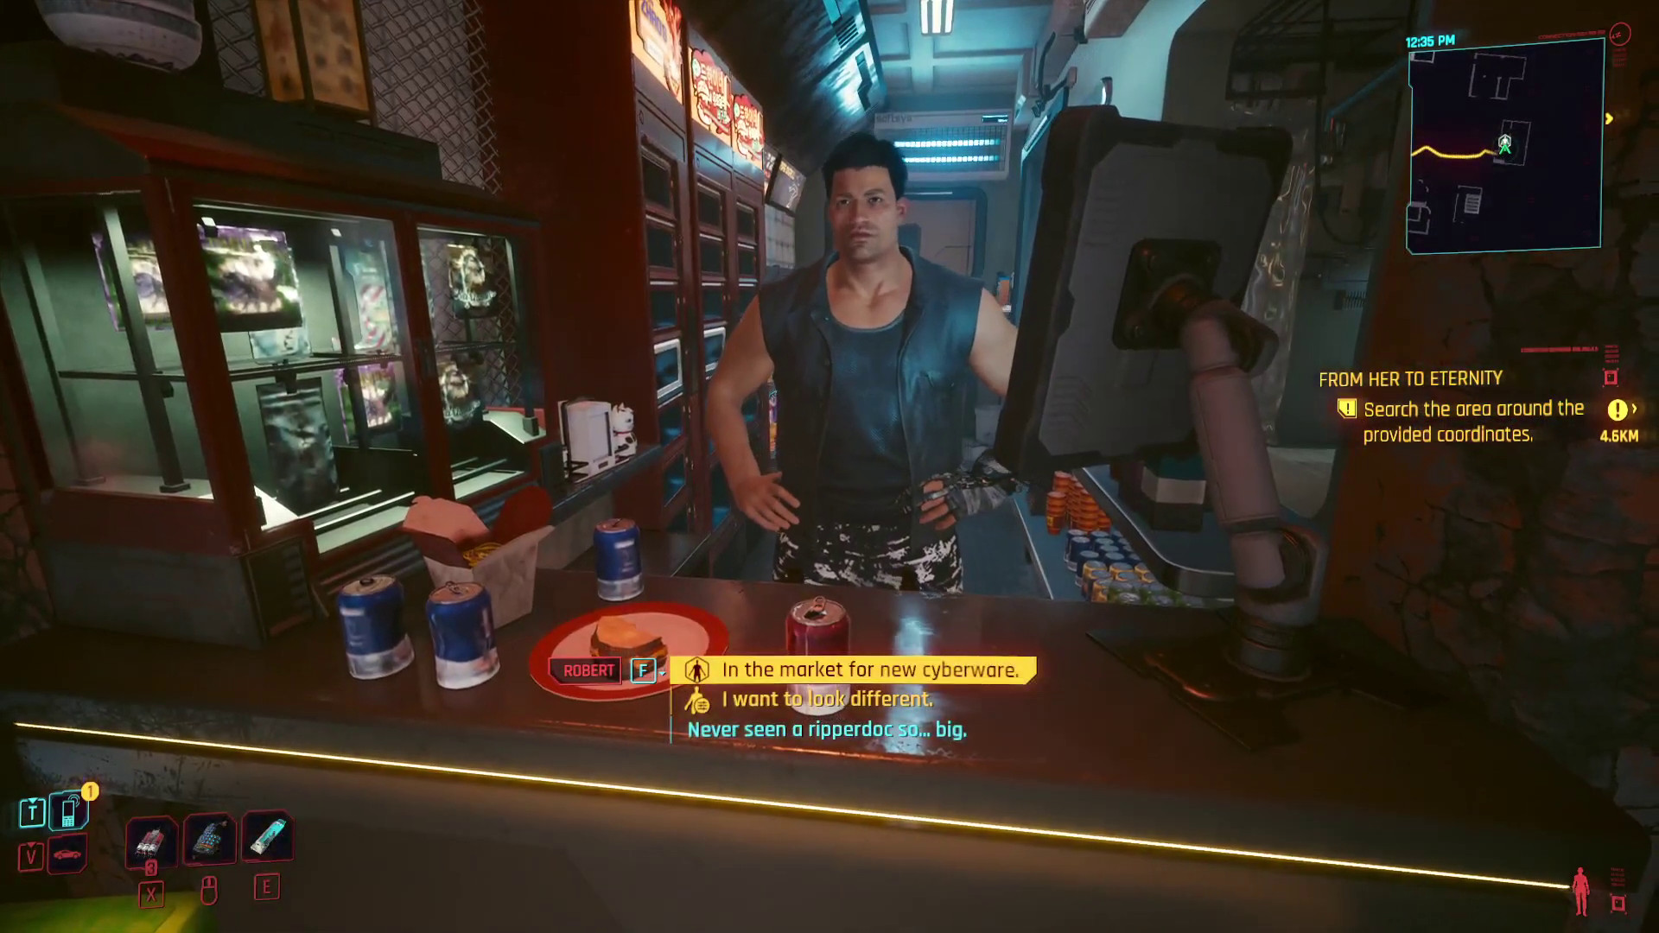
pyautogui.press('f')
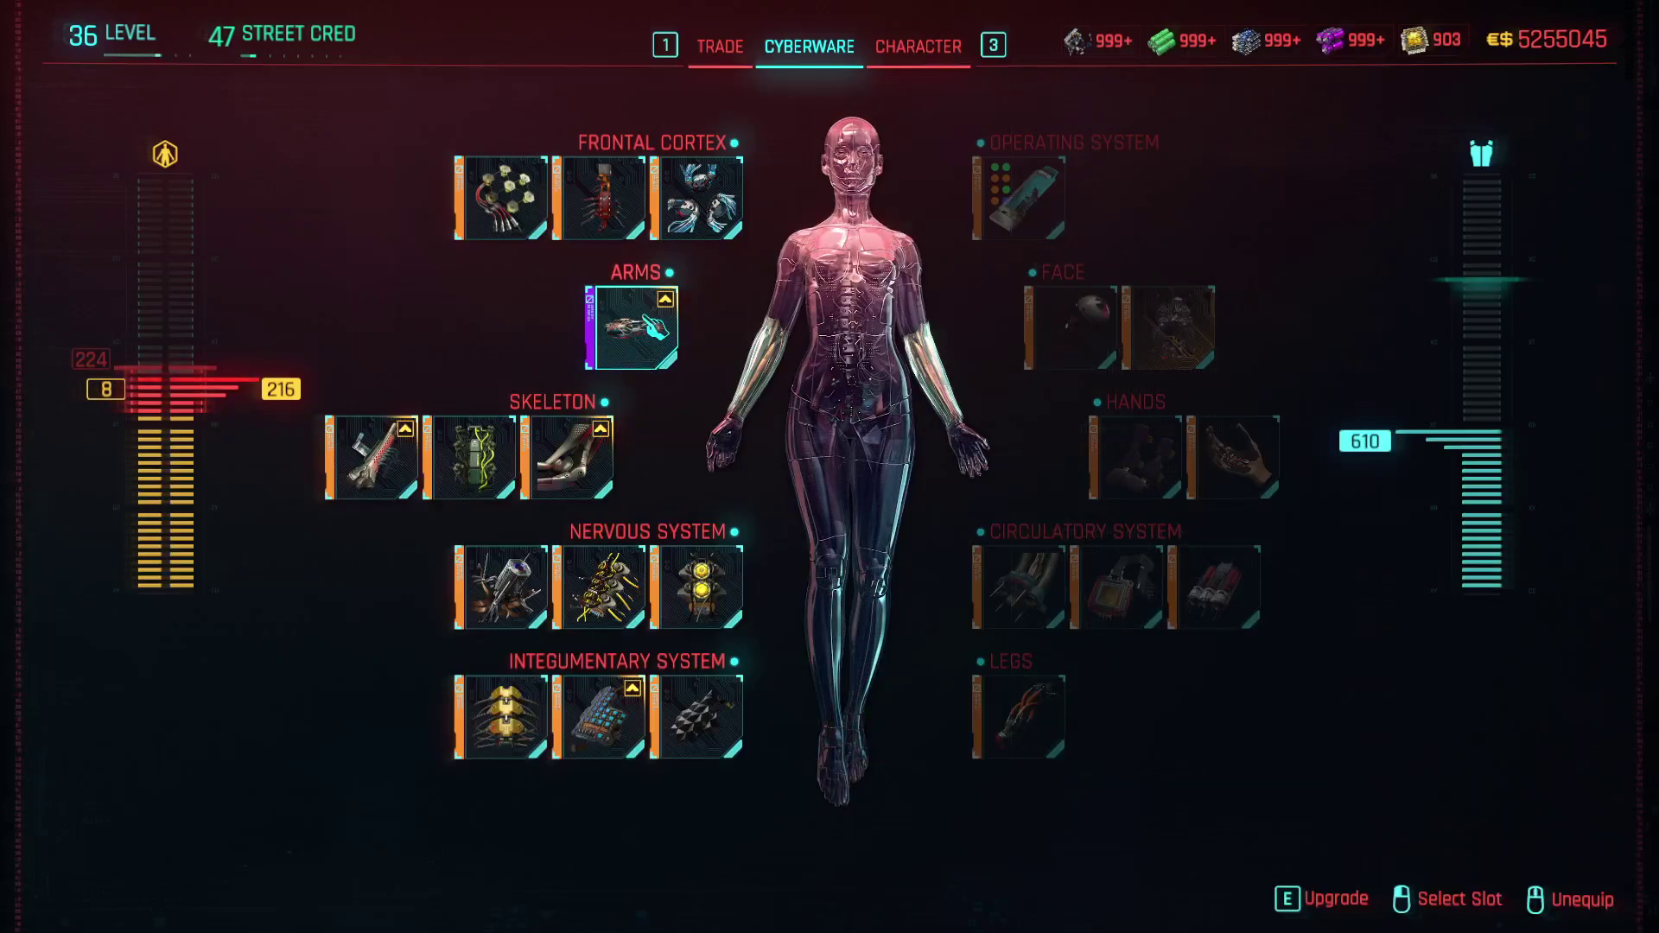
pyautogui.press('Escape')
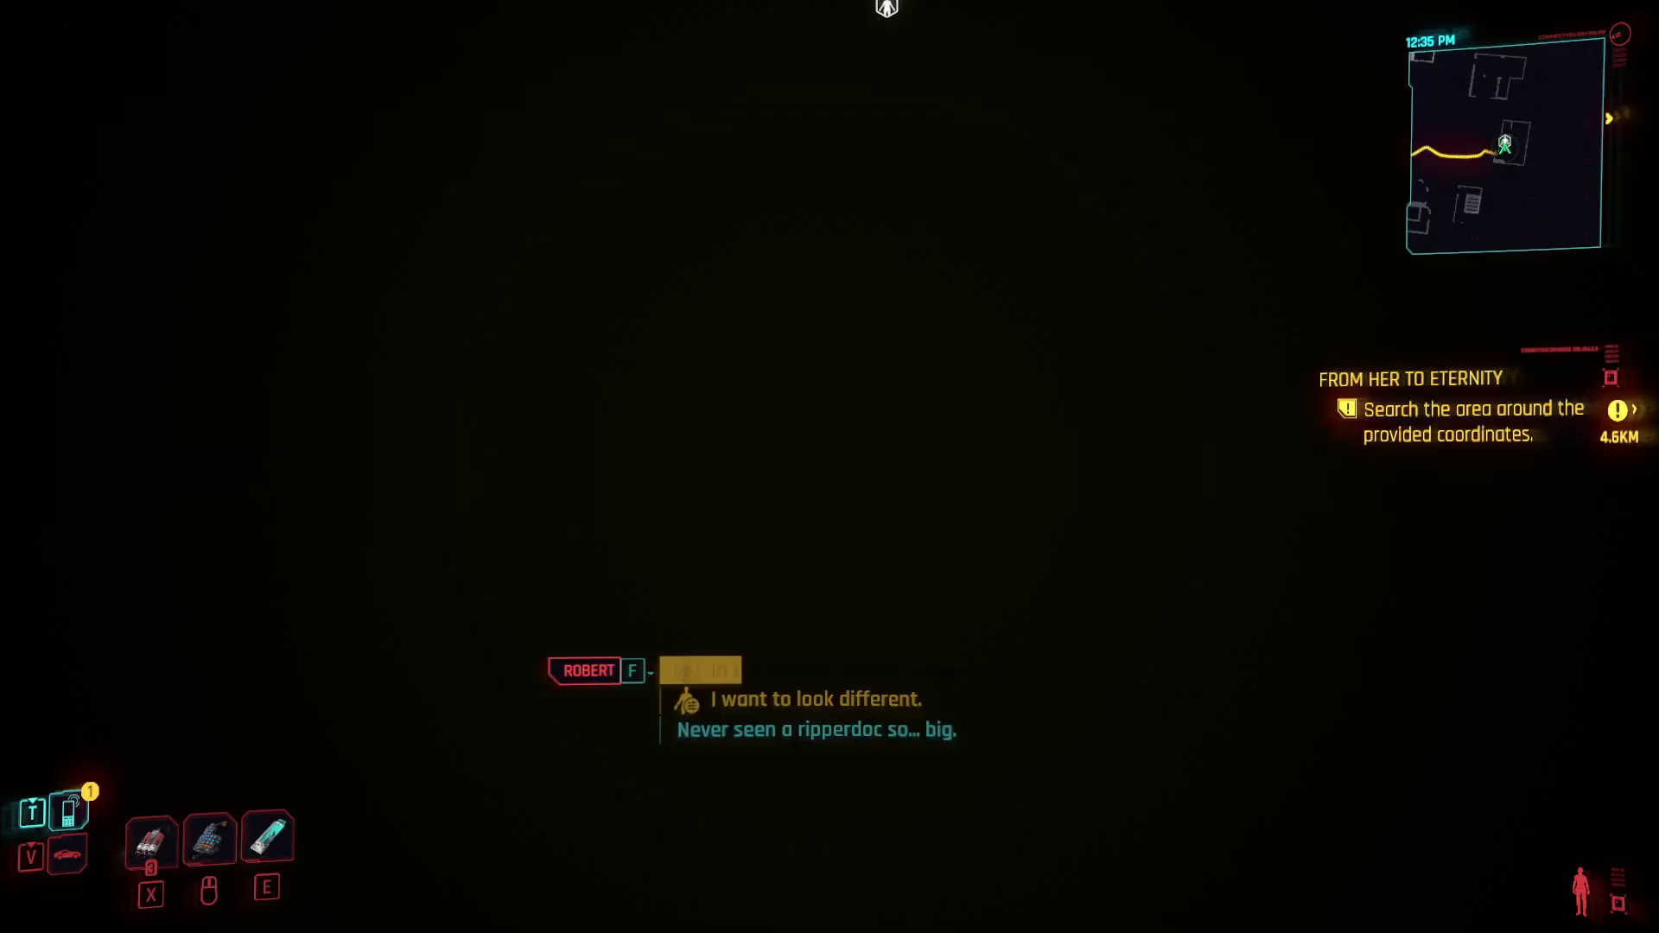